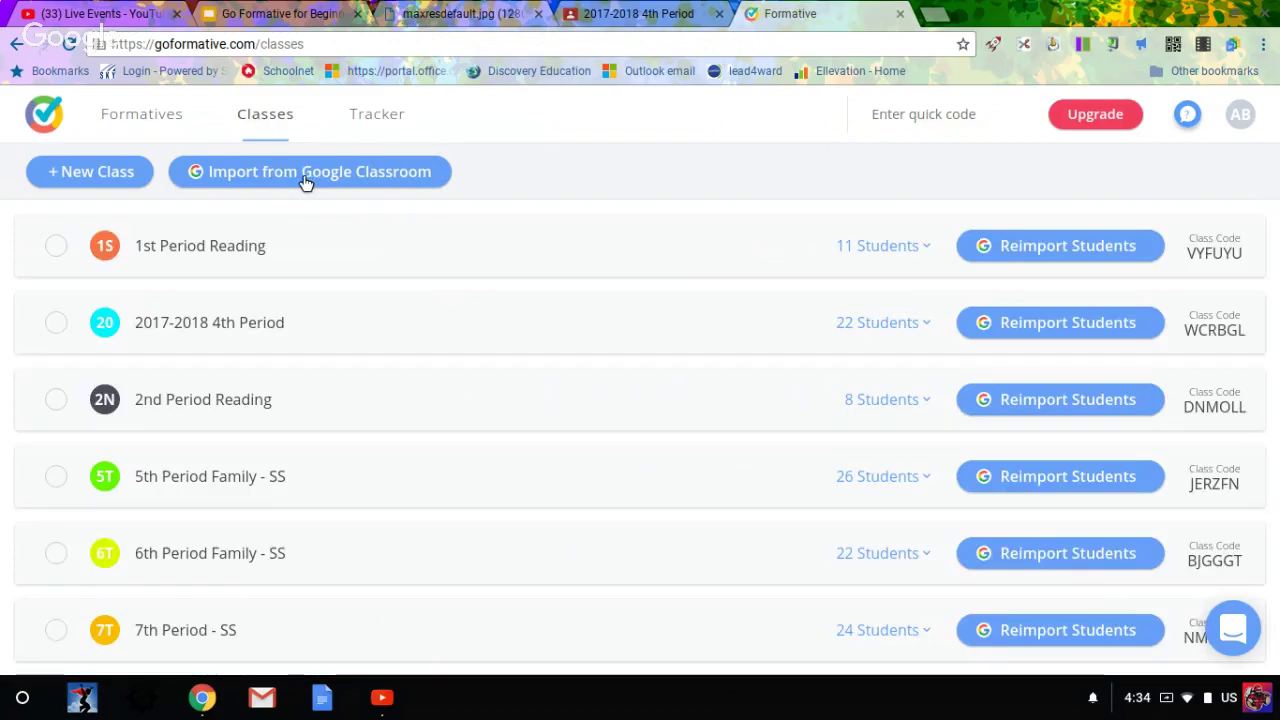
Step: Review the class list, plus the students' tracker results by formatives and by standards and tags
scroll(394, 344, "down", 3)
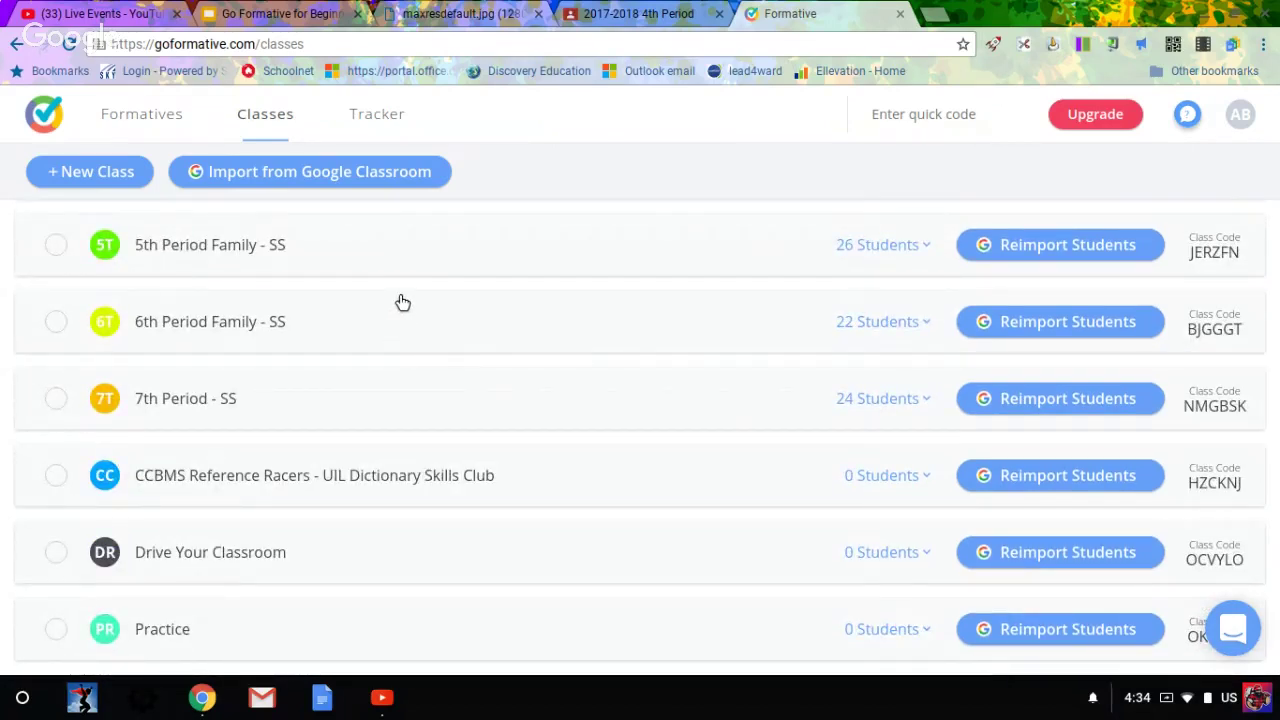
scroll(402, 302, "up", 3)
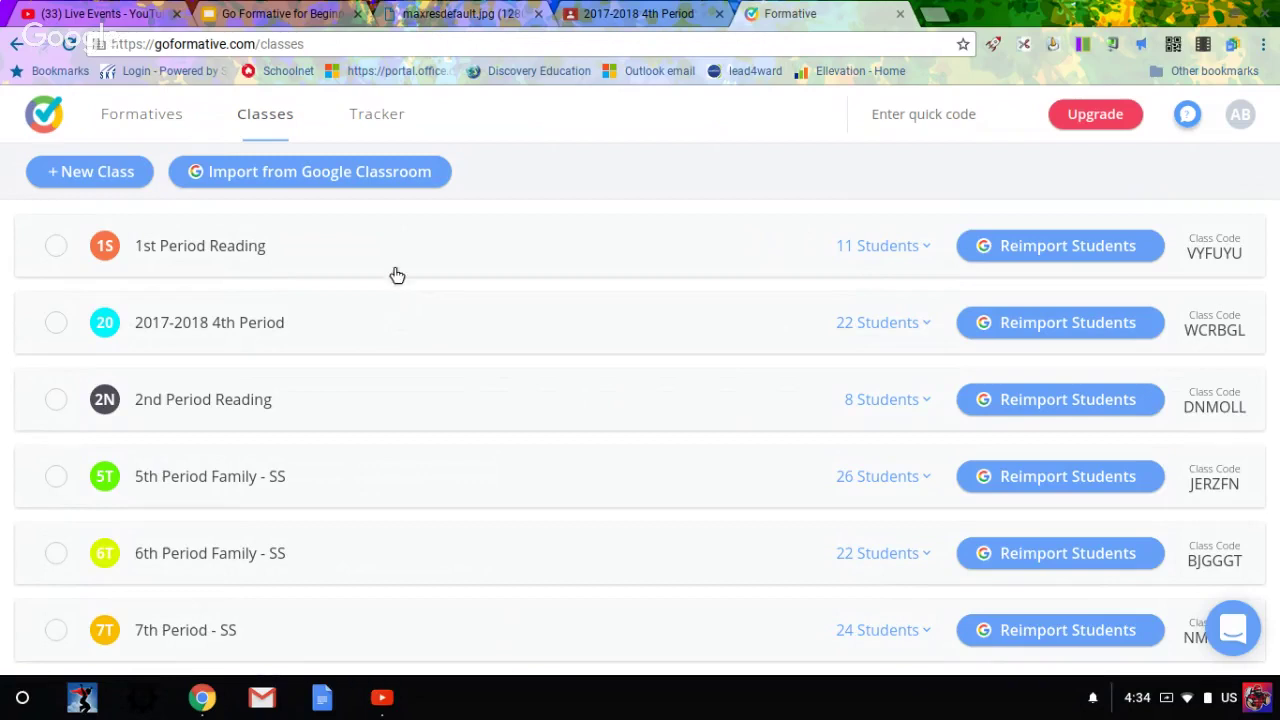
left_click(376, 115)
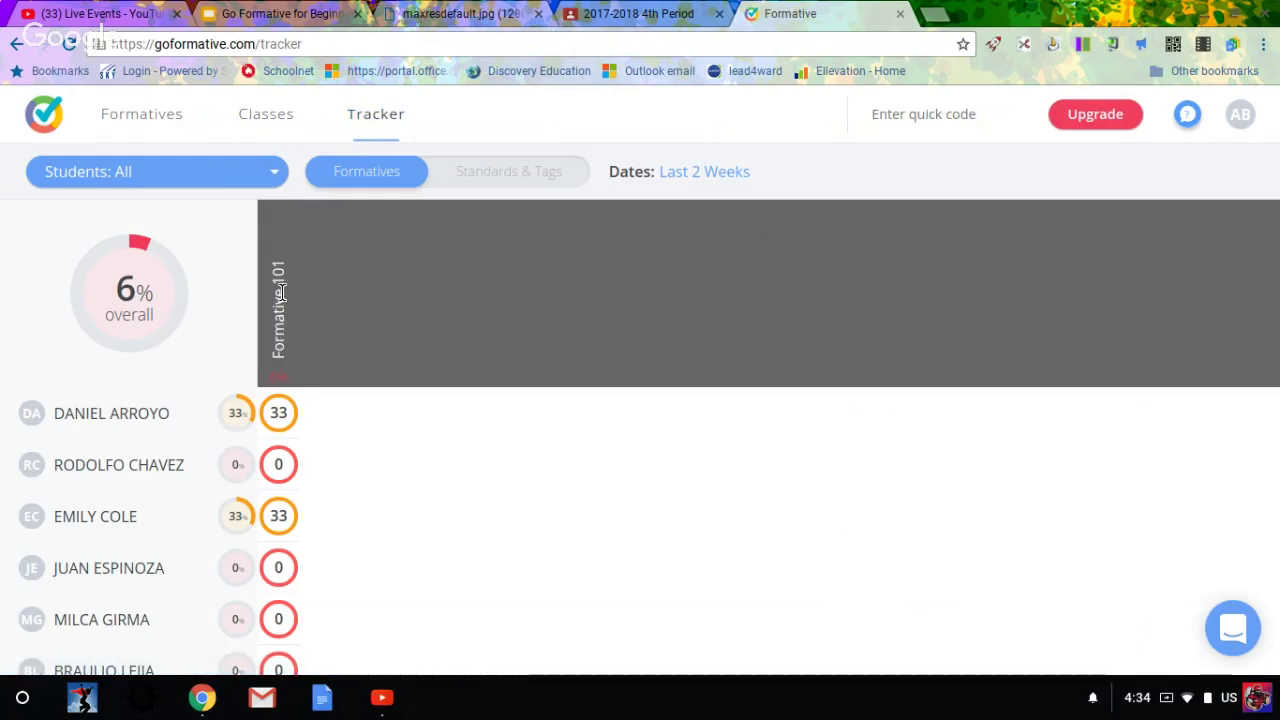
scroll(270, 470, "down", 5)
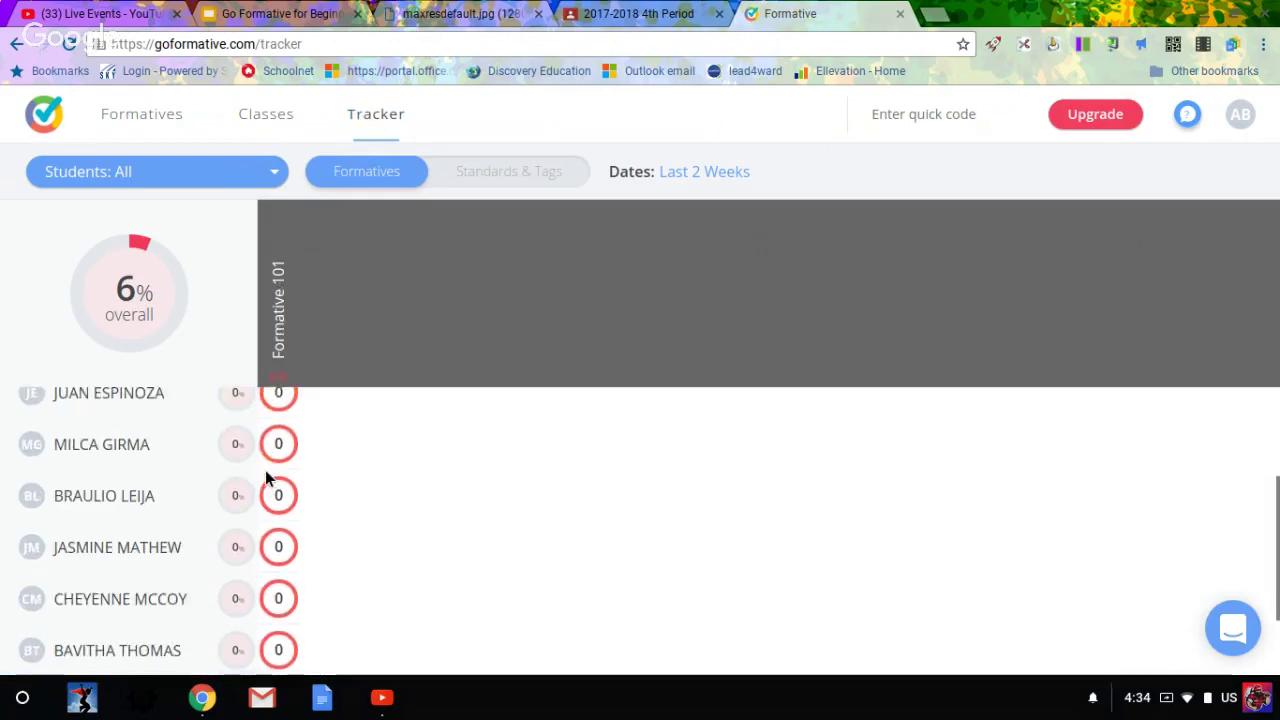
scroll(265, 474, "up", 5)
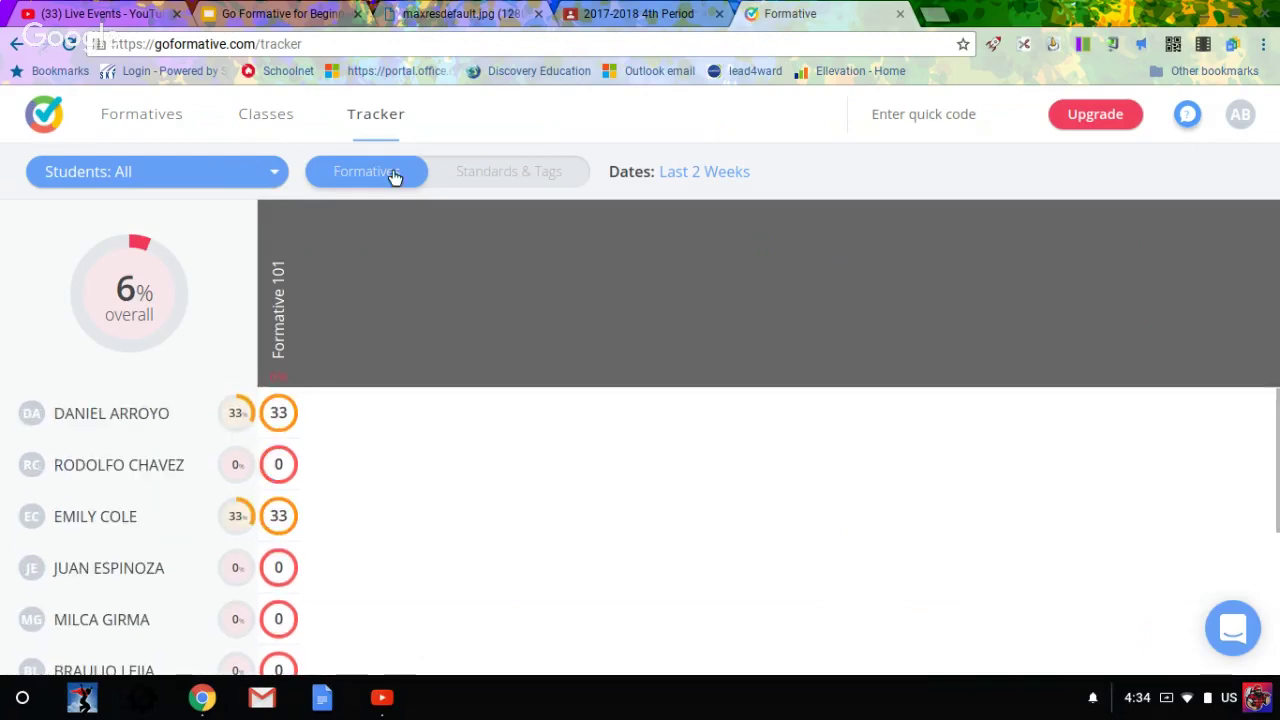
left_click(467, 186)
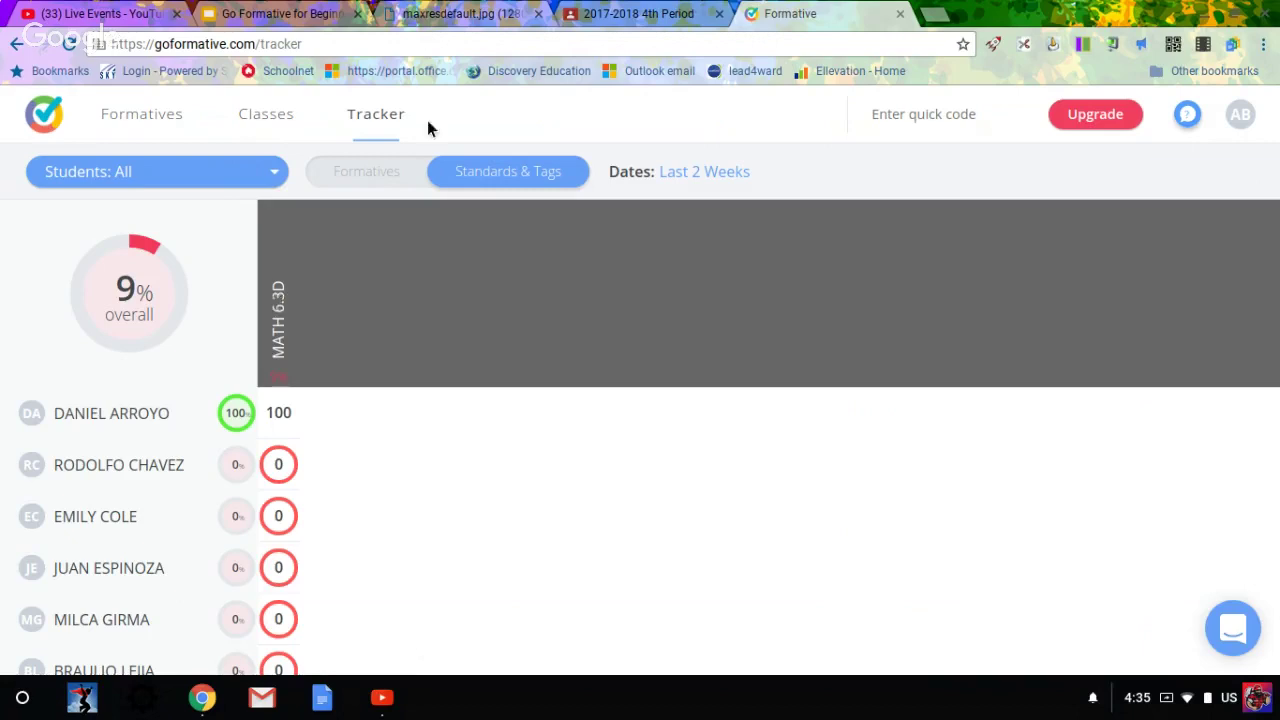
Step: View the 2017-2018 4th Period class's responses to the Formative 101 assignment
left_click(151, 119)
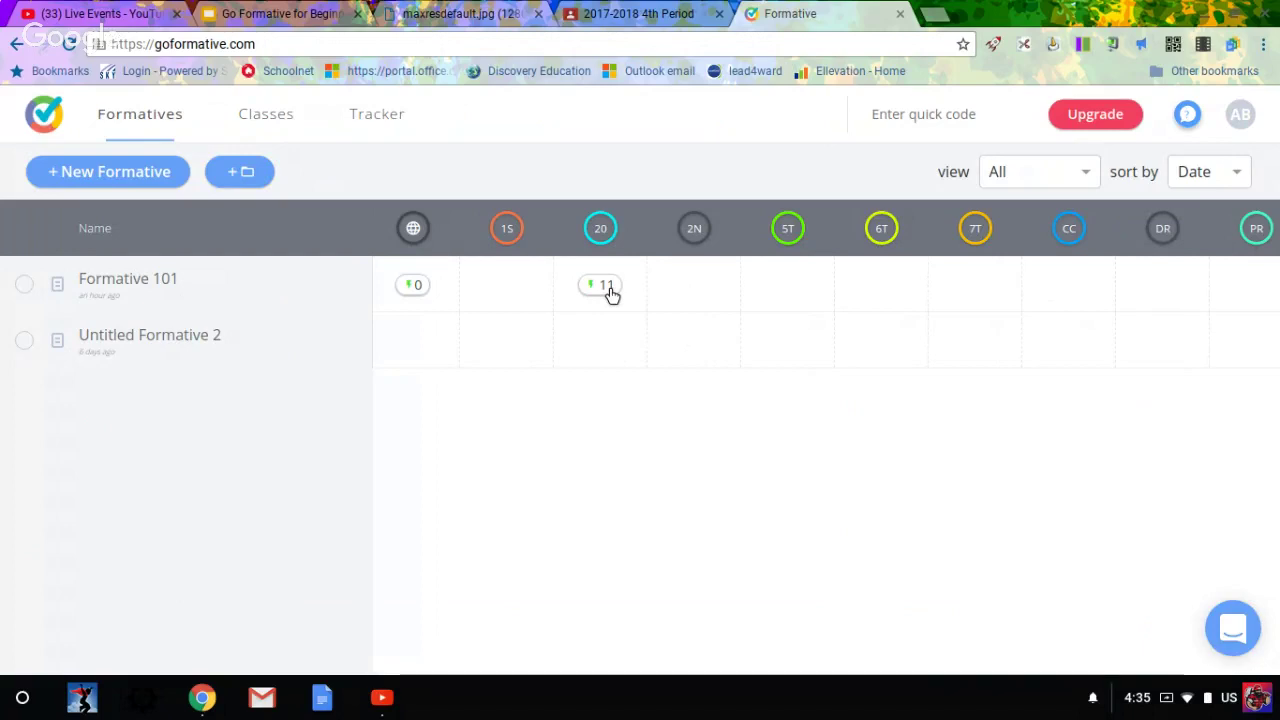
left_click(605, 286)
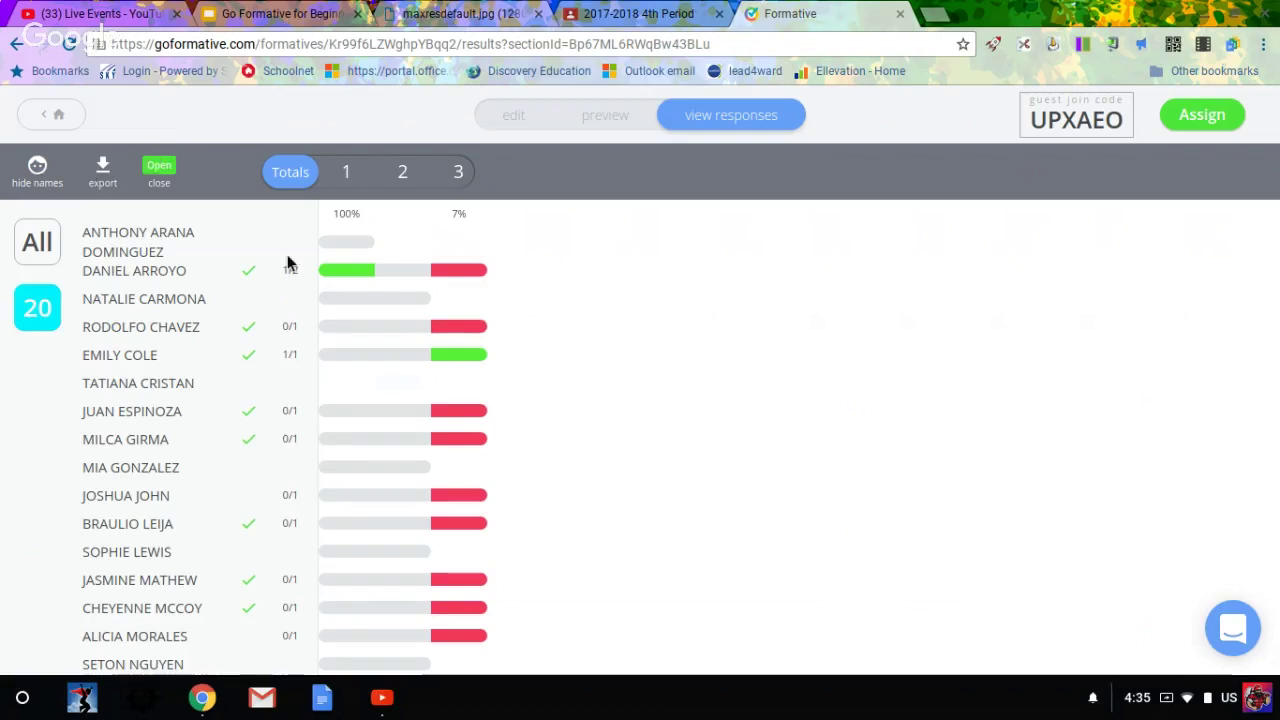
scroll(346, 280, "down", 1)
scroll(346, 280, "up", 1)
Step: Score the third-listed student's question 1 response as 1 point and send the feedback "Great job!"
left_click(347, 300)
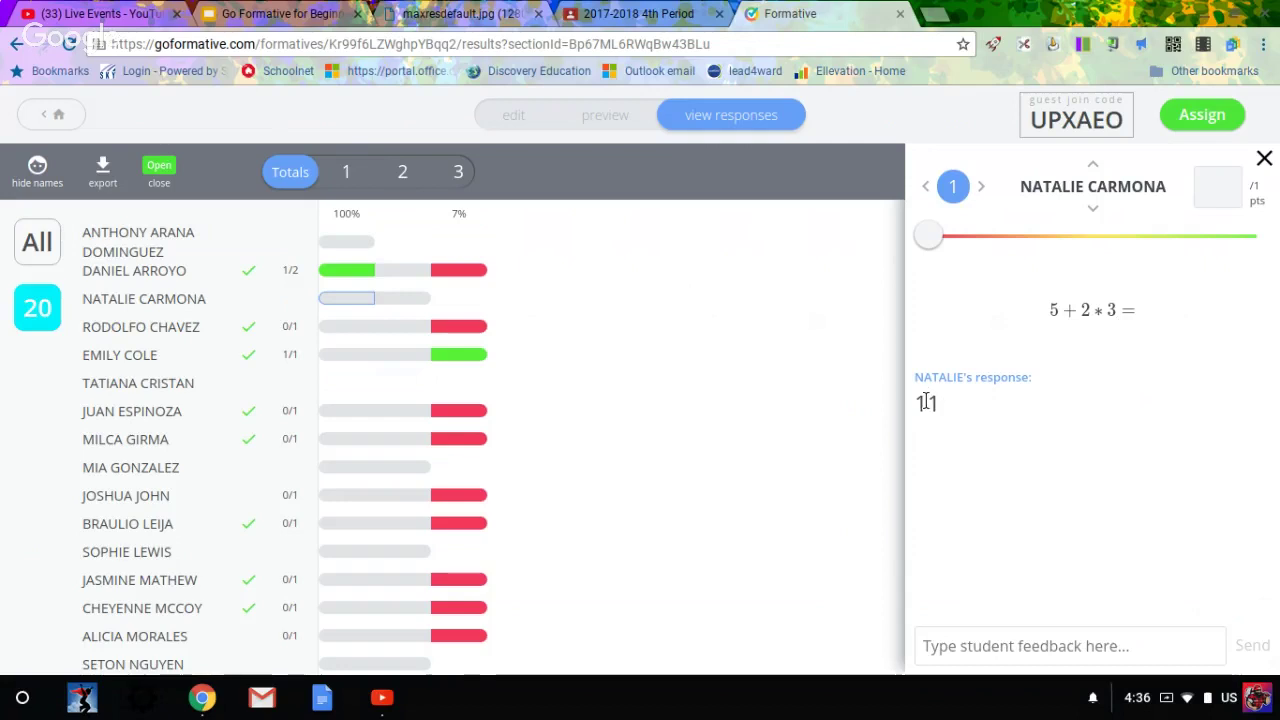
left_click(1231, 196)
type("1")
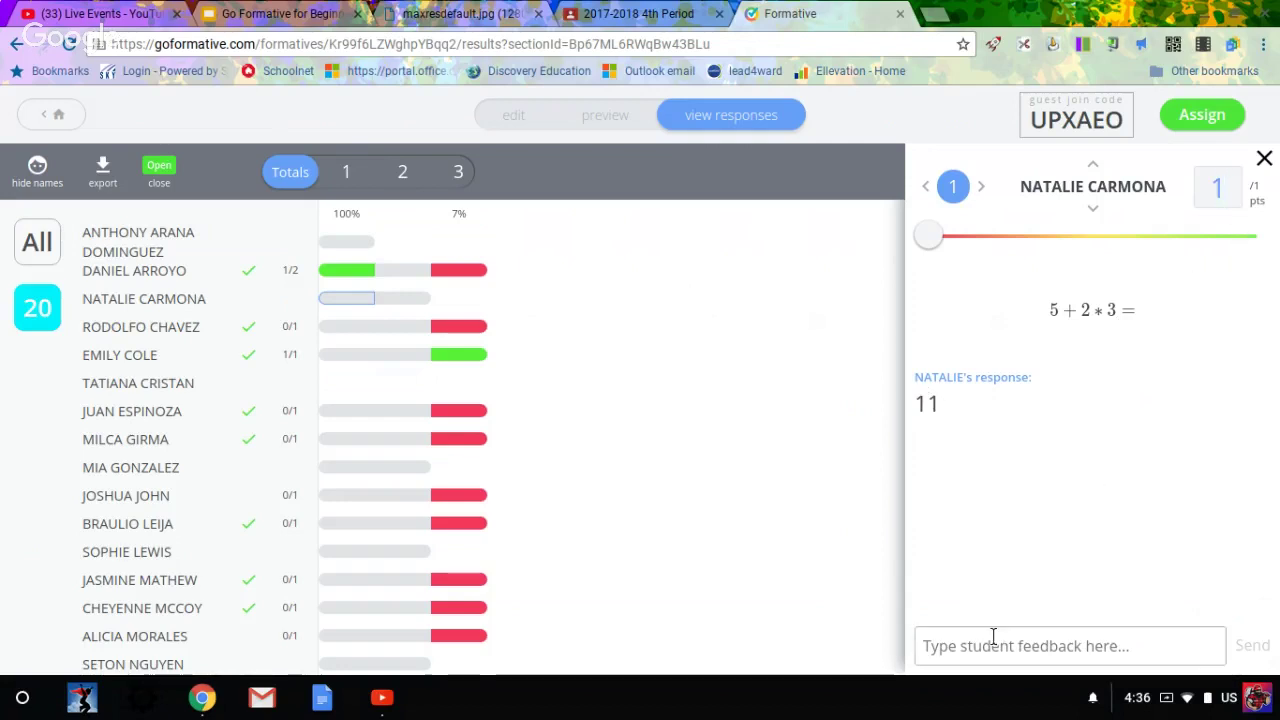
left_click(993, 636)
type("Great job!")
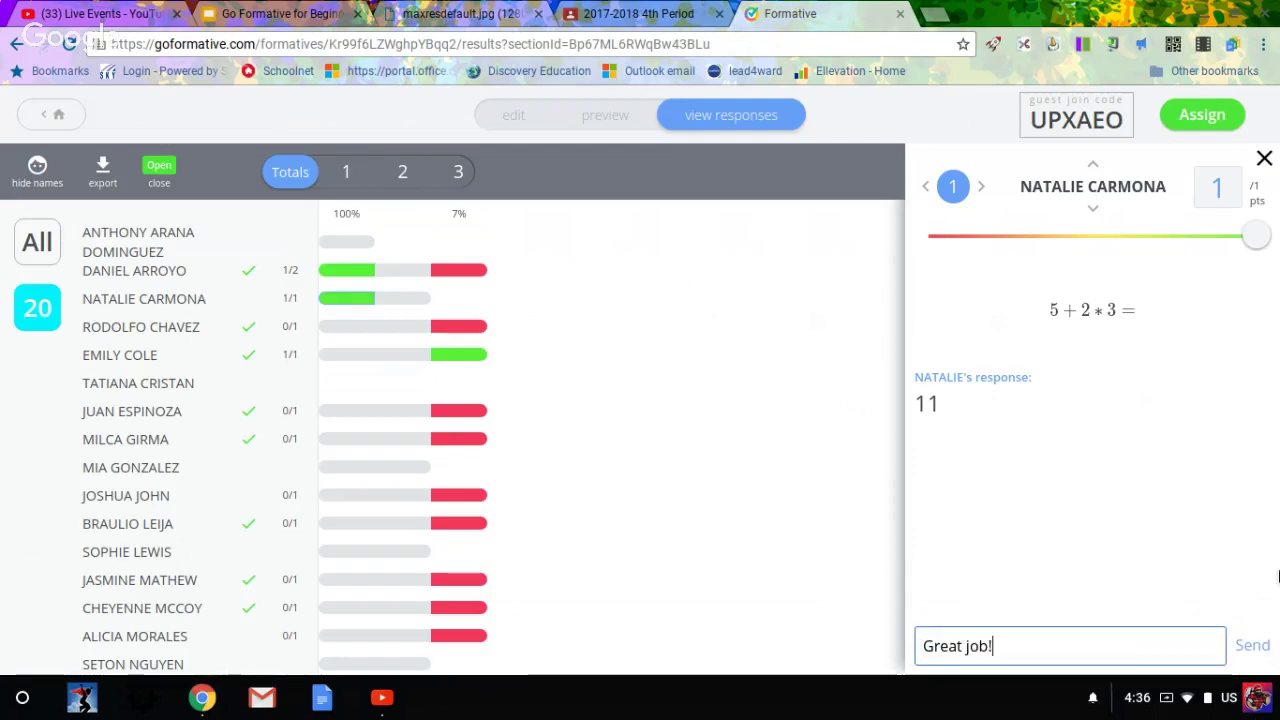
left_click(1250, 648)
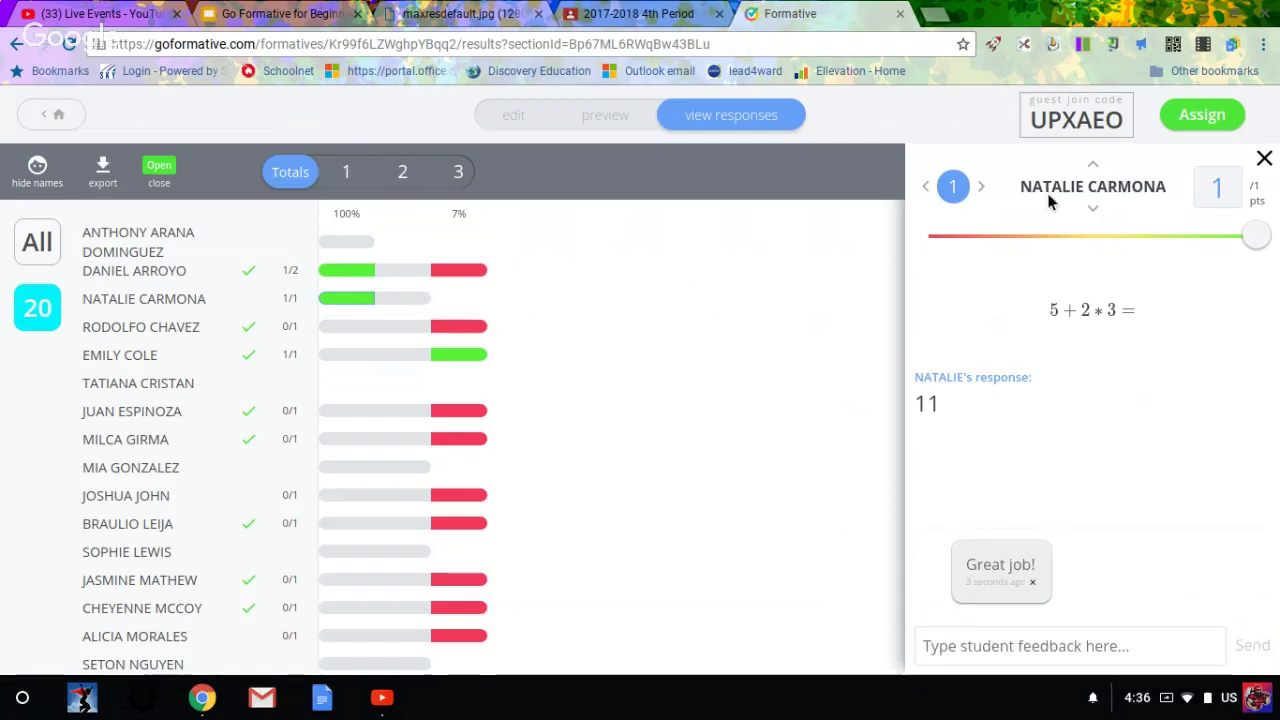
left_click(1264, 161)
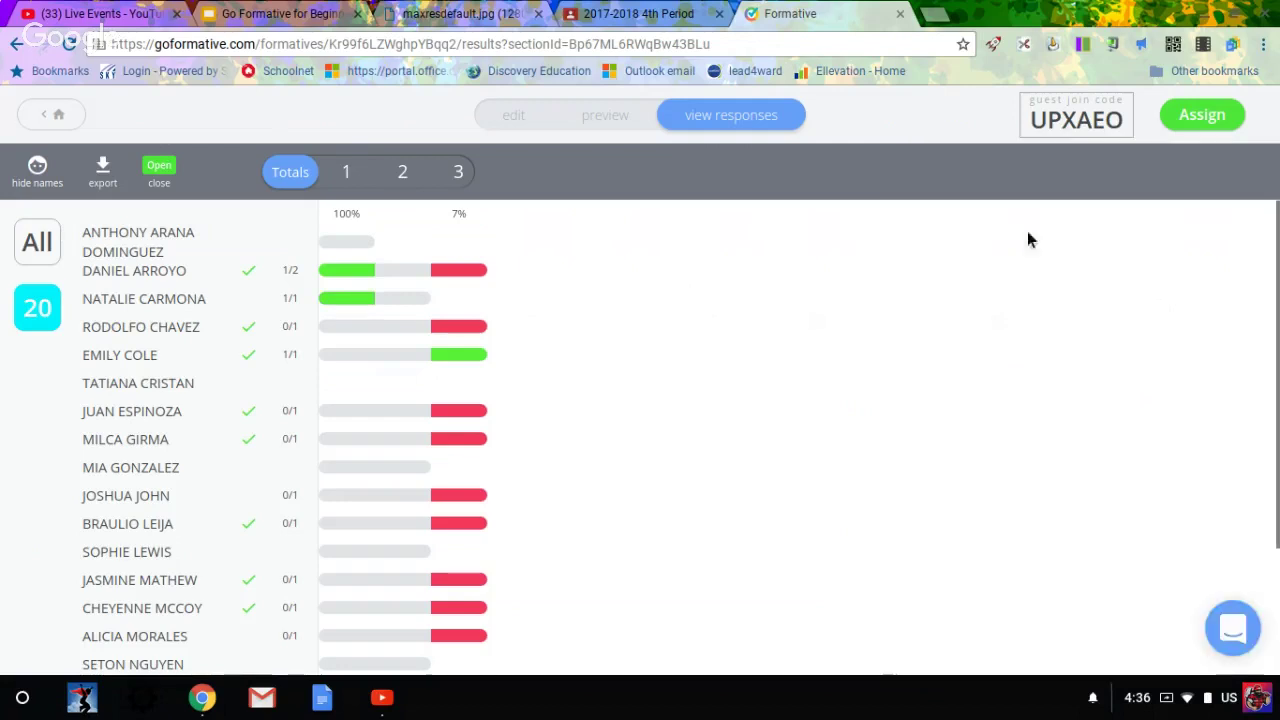
scroll(717, 346, "down", 3)
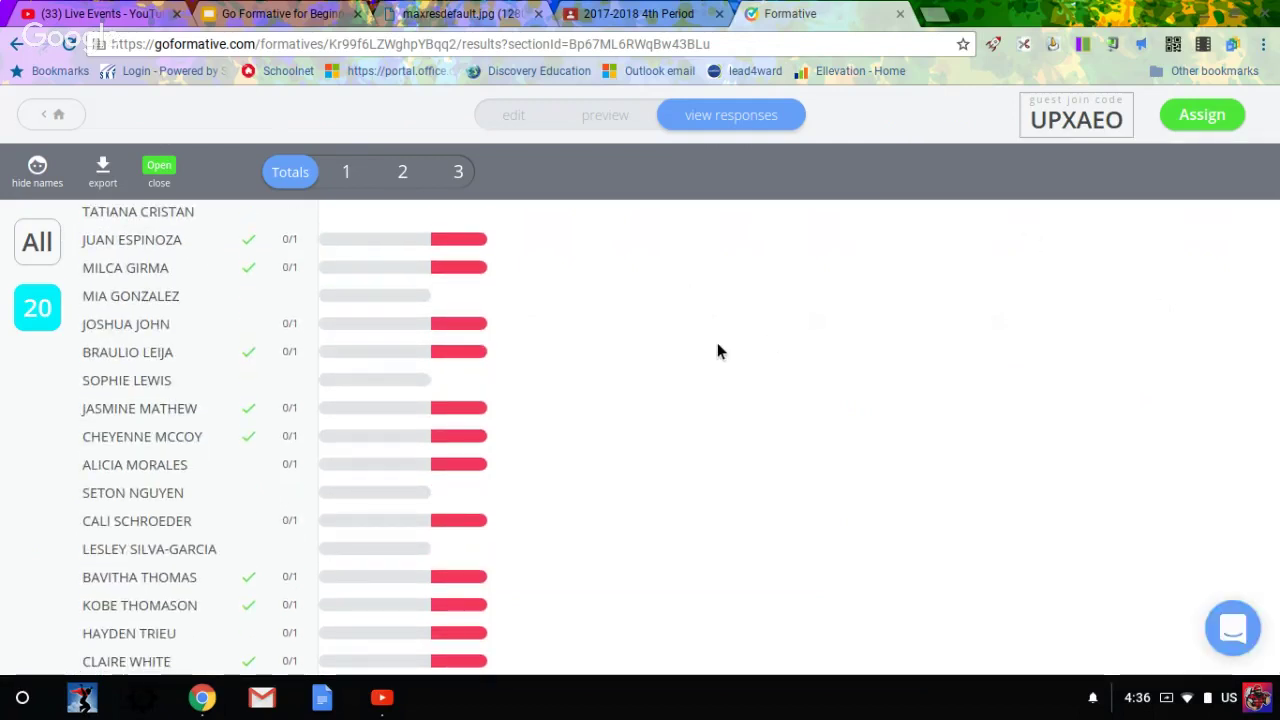
scroll(717, 345, "up", 3)
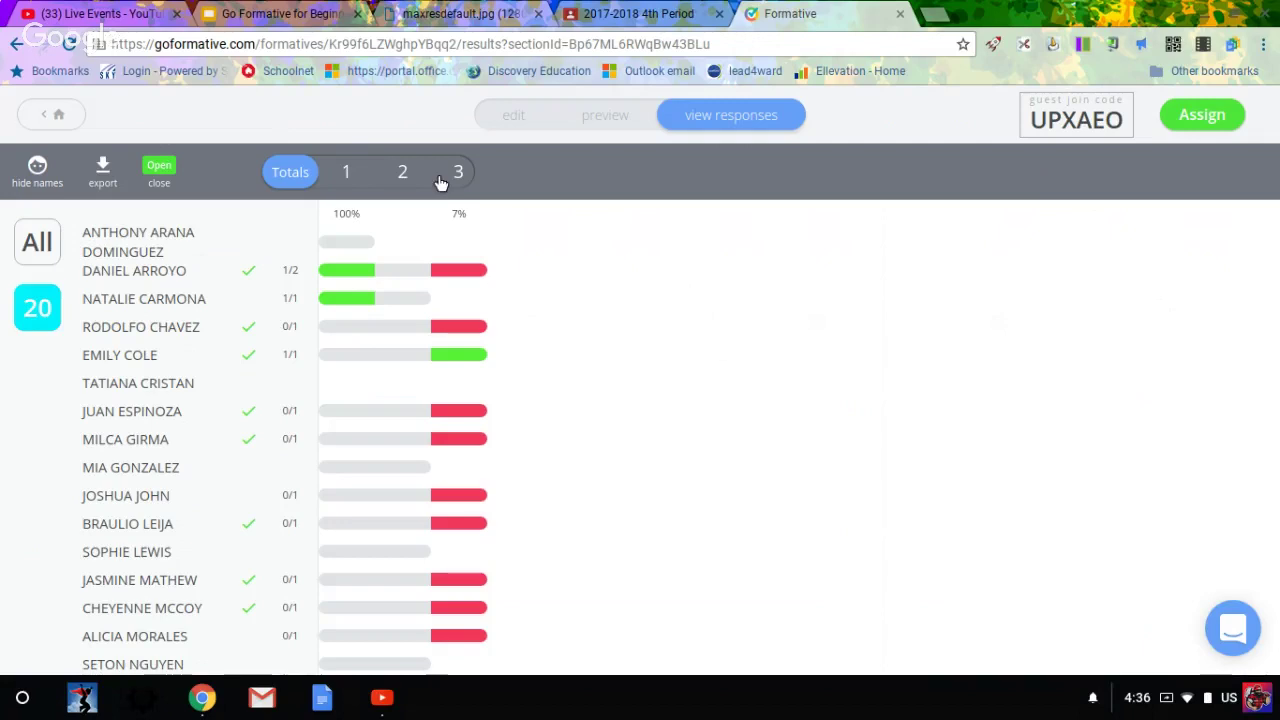
Step: Leave the responses, create a new formative and title it "Integers"
left_click(60, 116)
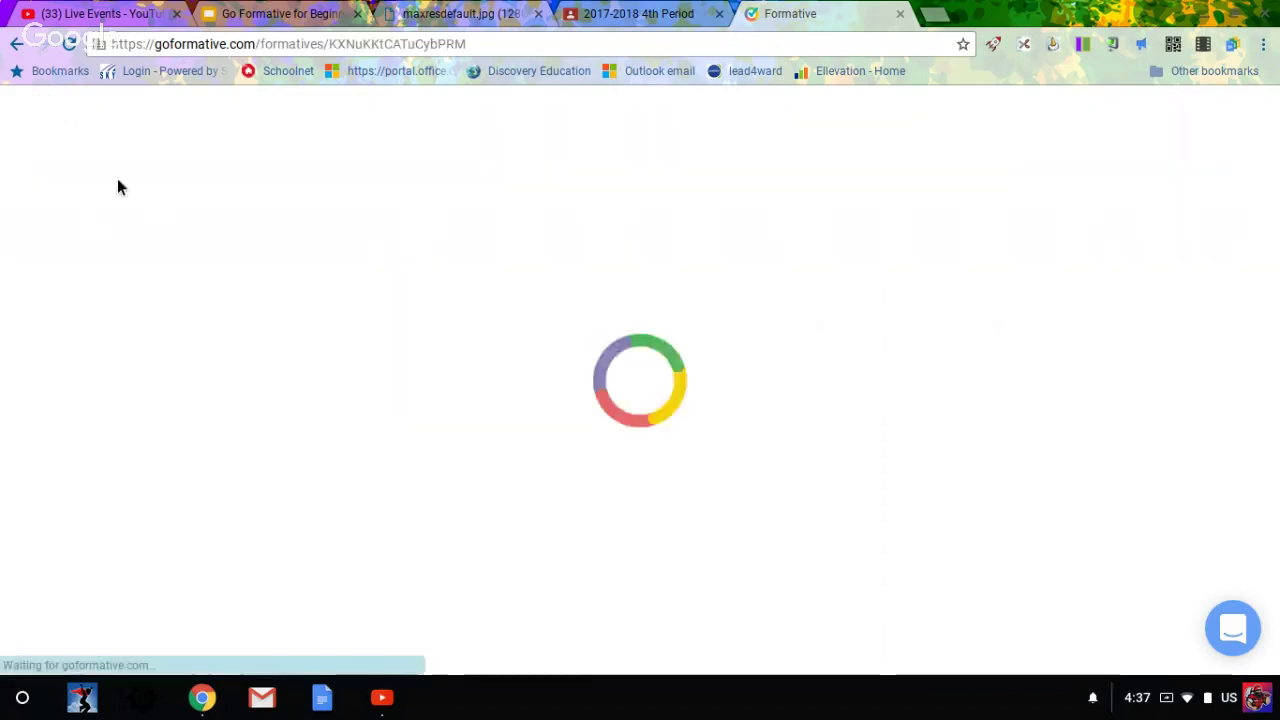
left_click(301, 260)
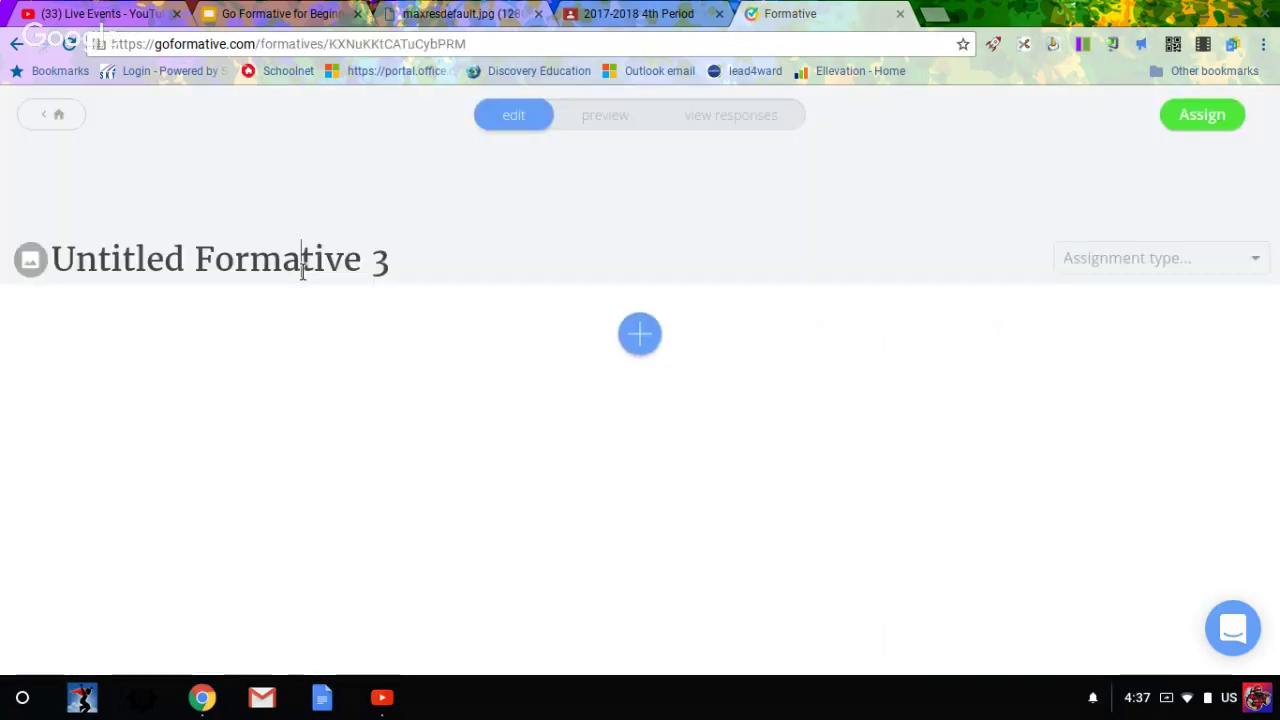
left_click_drag(389, 262, 70, 240)
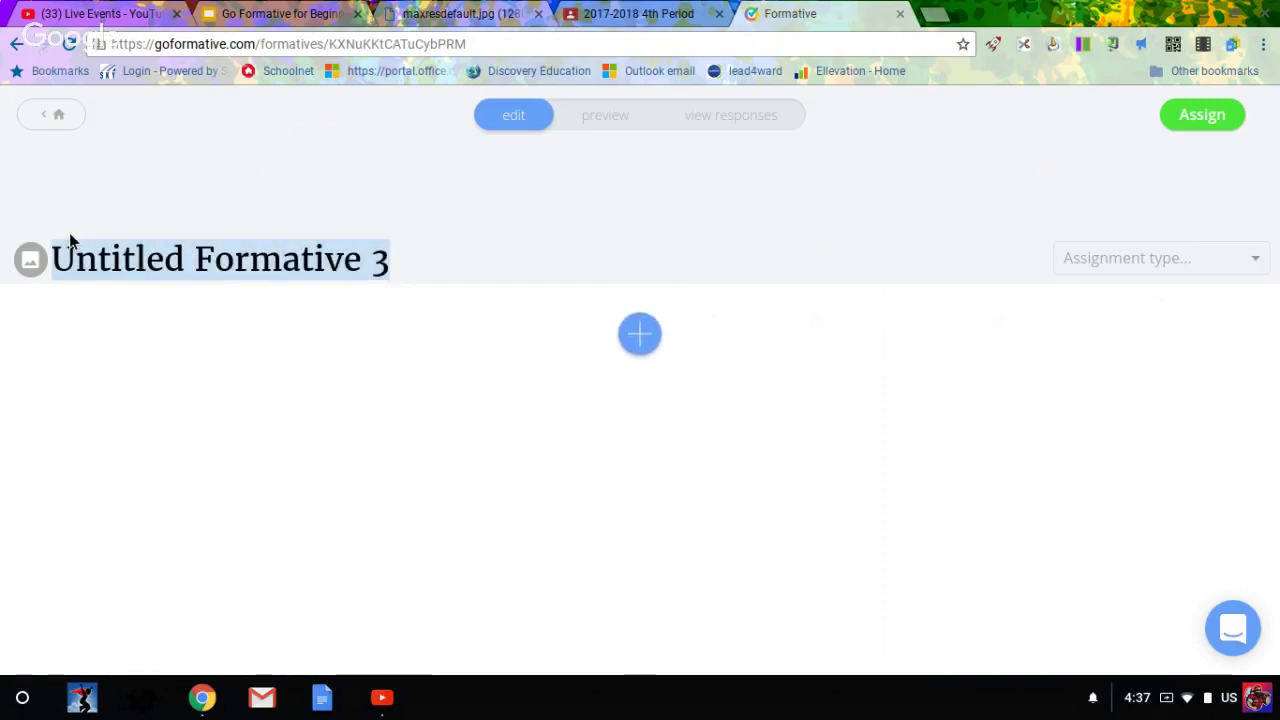
type("Integers")
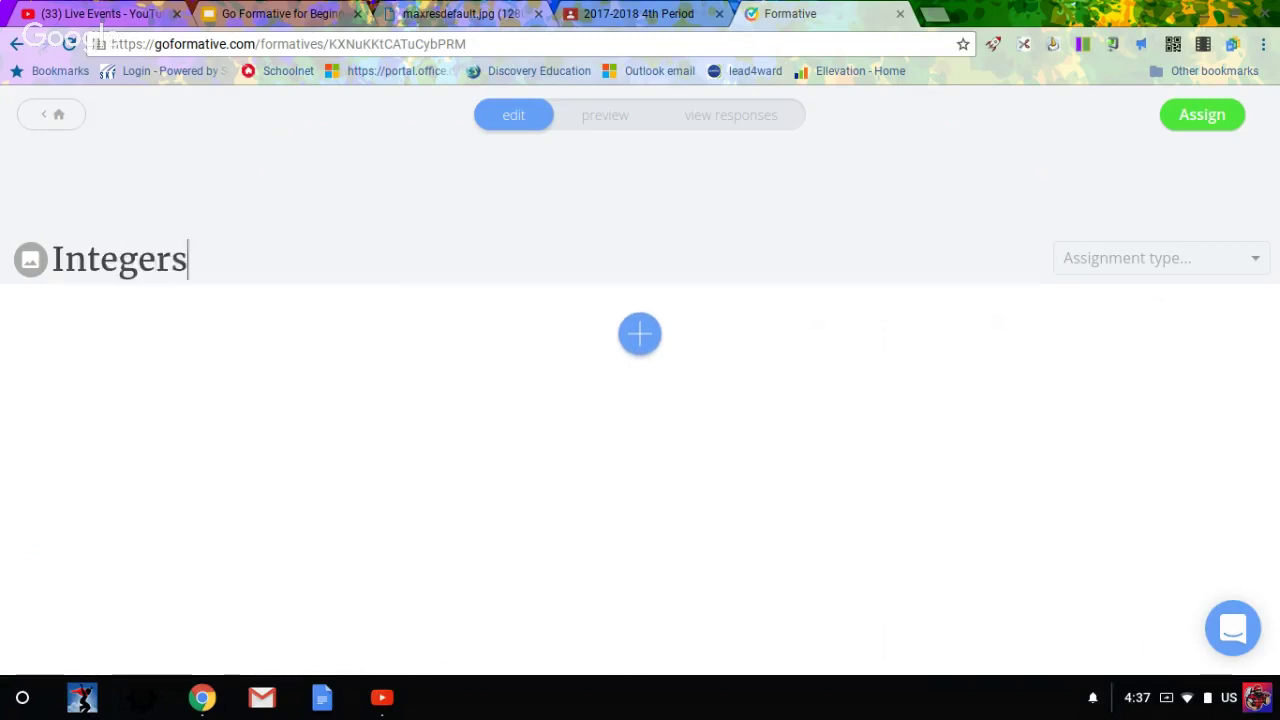
Step: Add a multiple choice question to the formative with the text "What is 5 + (-3)"
left_click(653, 338)
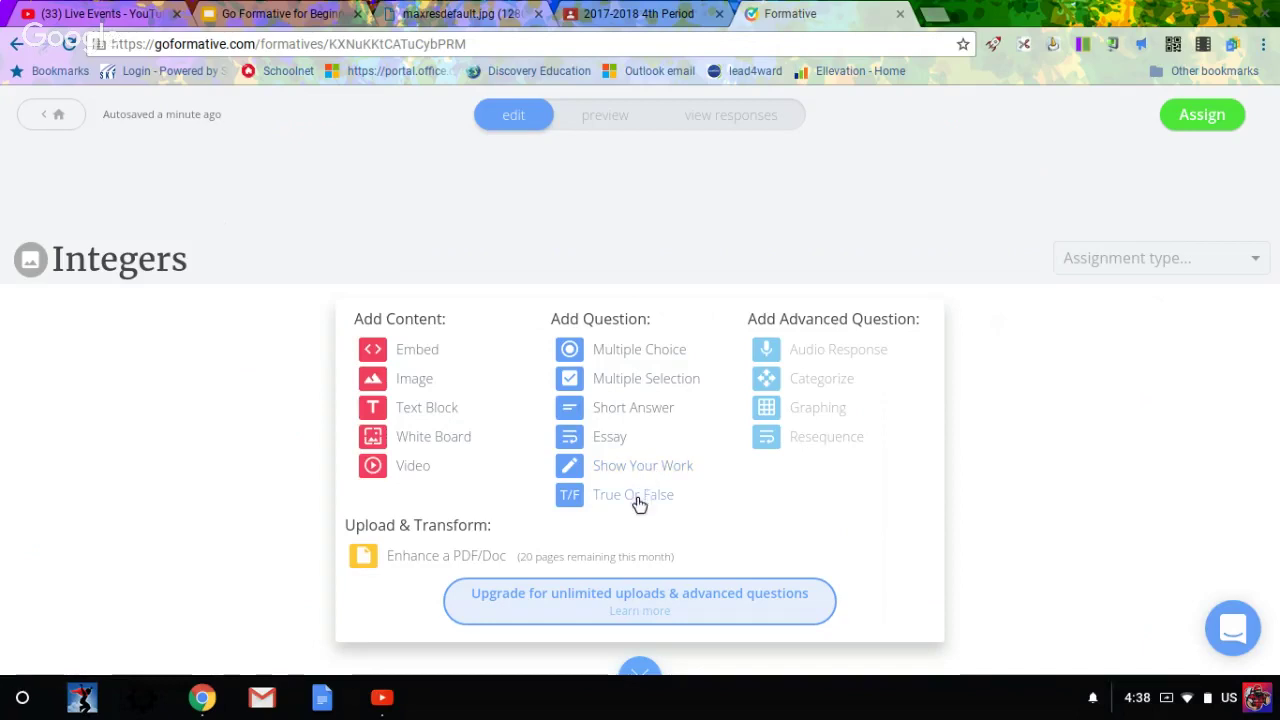
scroll(636, 500, "down", 1)
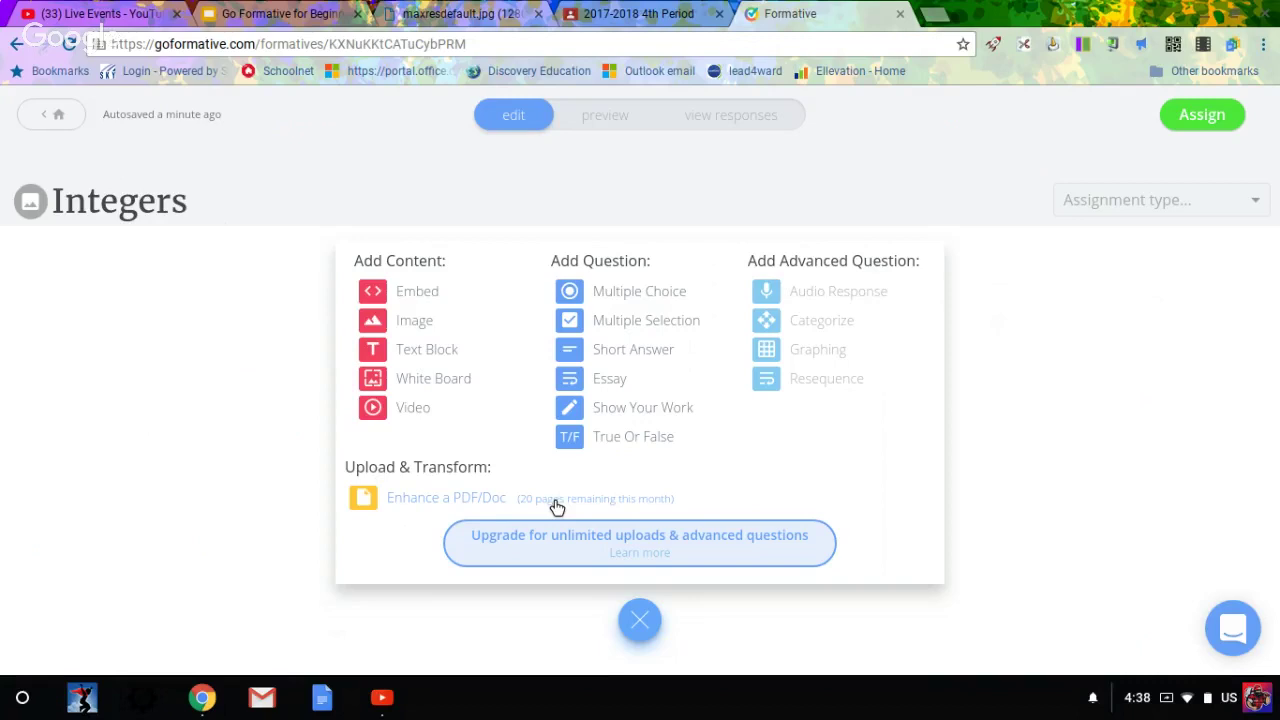
left_click(645, 292)
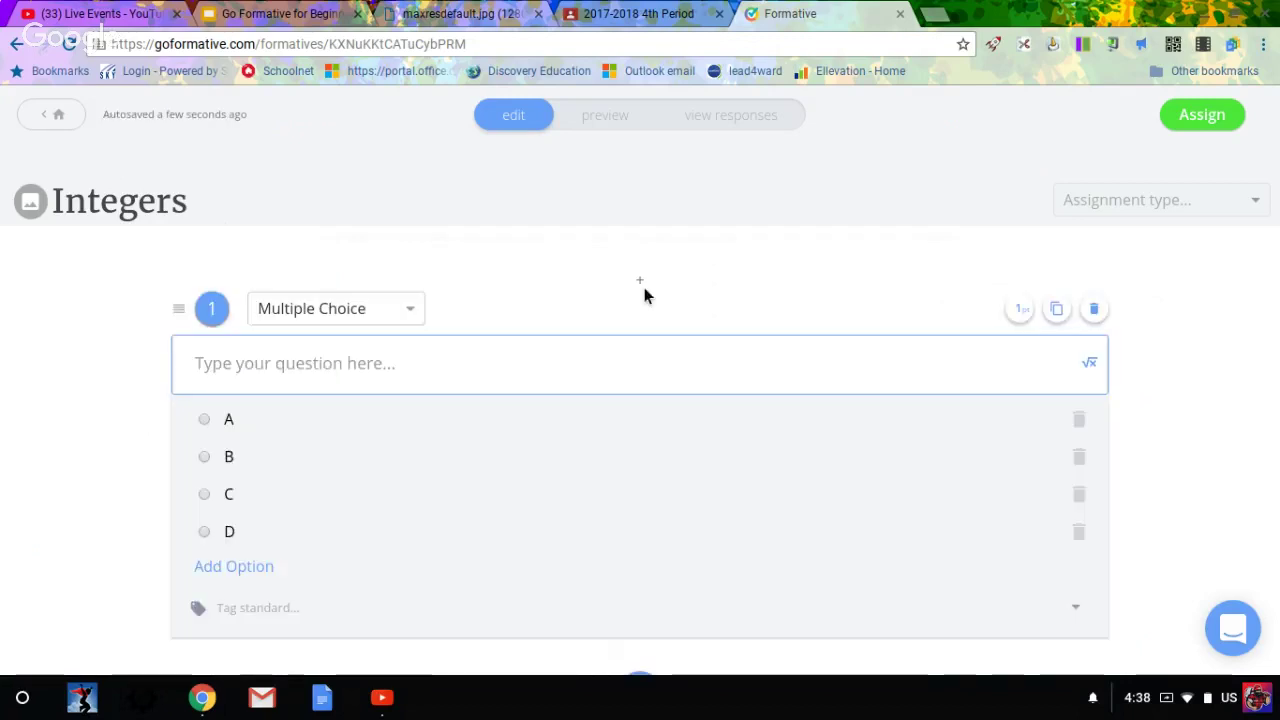
left_click(326, 357)
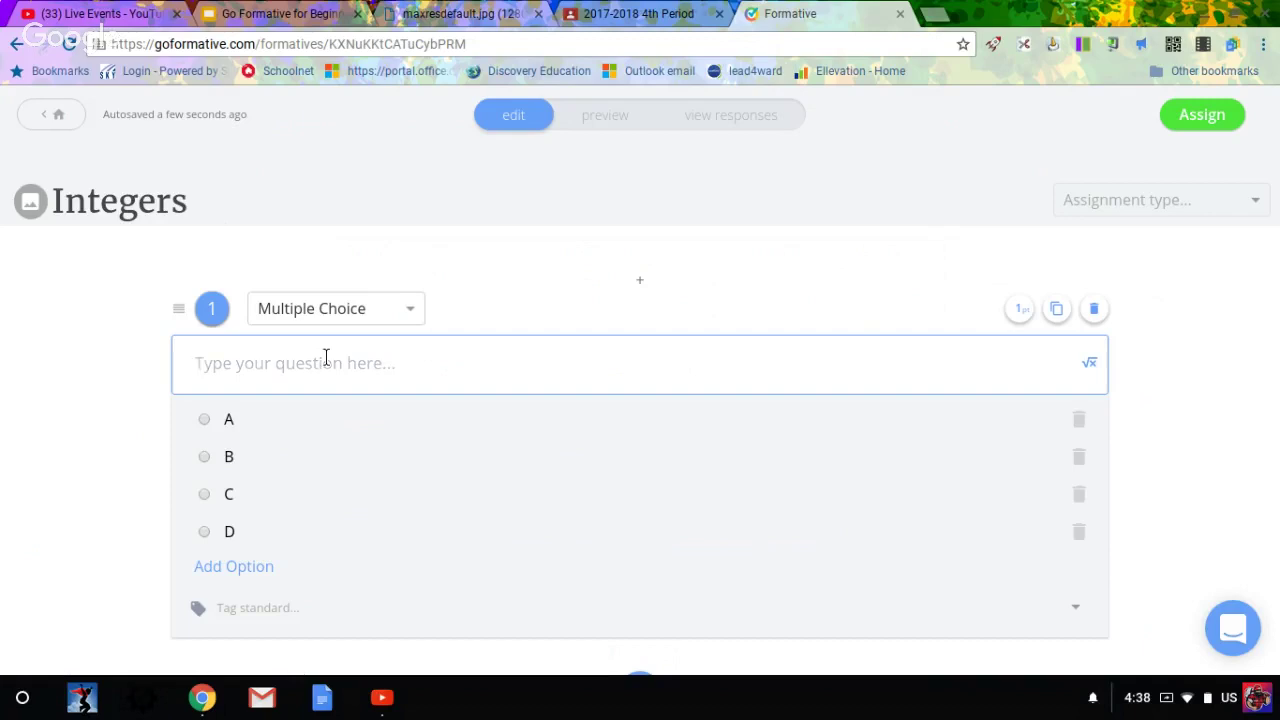
type("What is ")
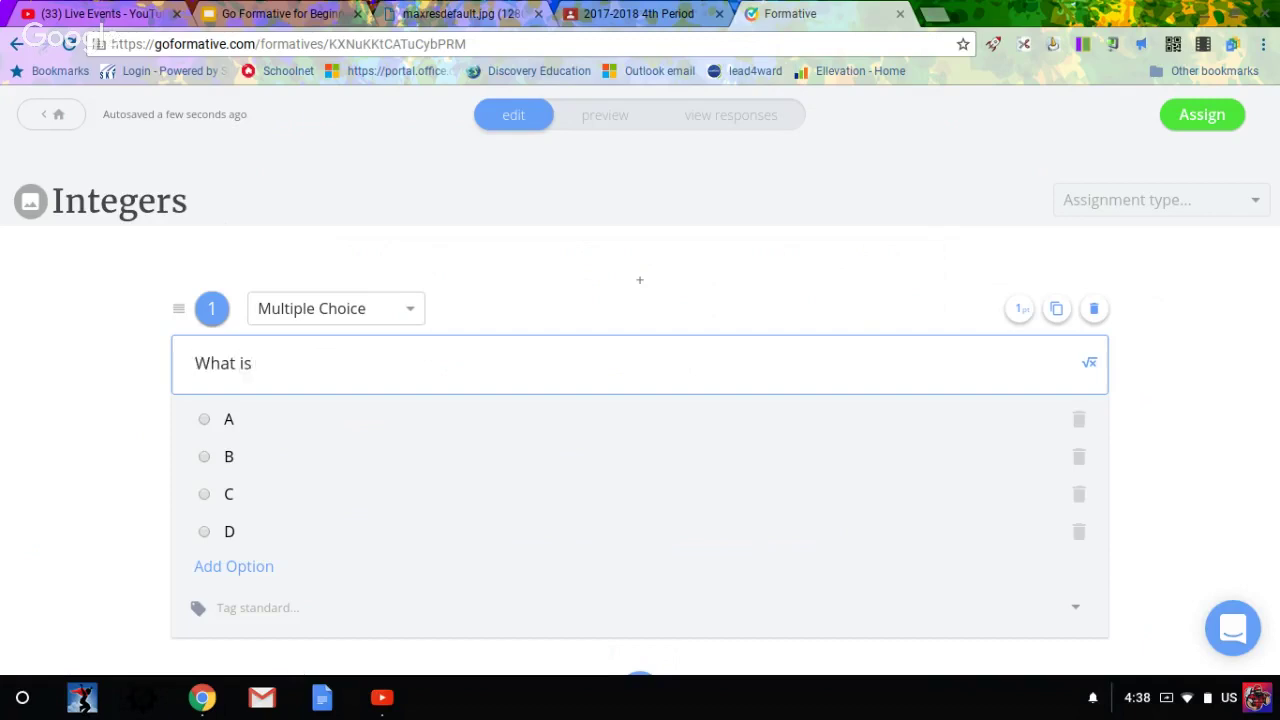
type("5 + -3)")
key("Left")
key("Left")
key("Left")
type("(")
Step: Replace the question's four placeholder answer options with 8, 2, -8 and -2, in that order
left_click(253, 416)
key("BackSpace")
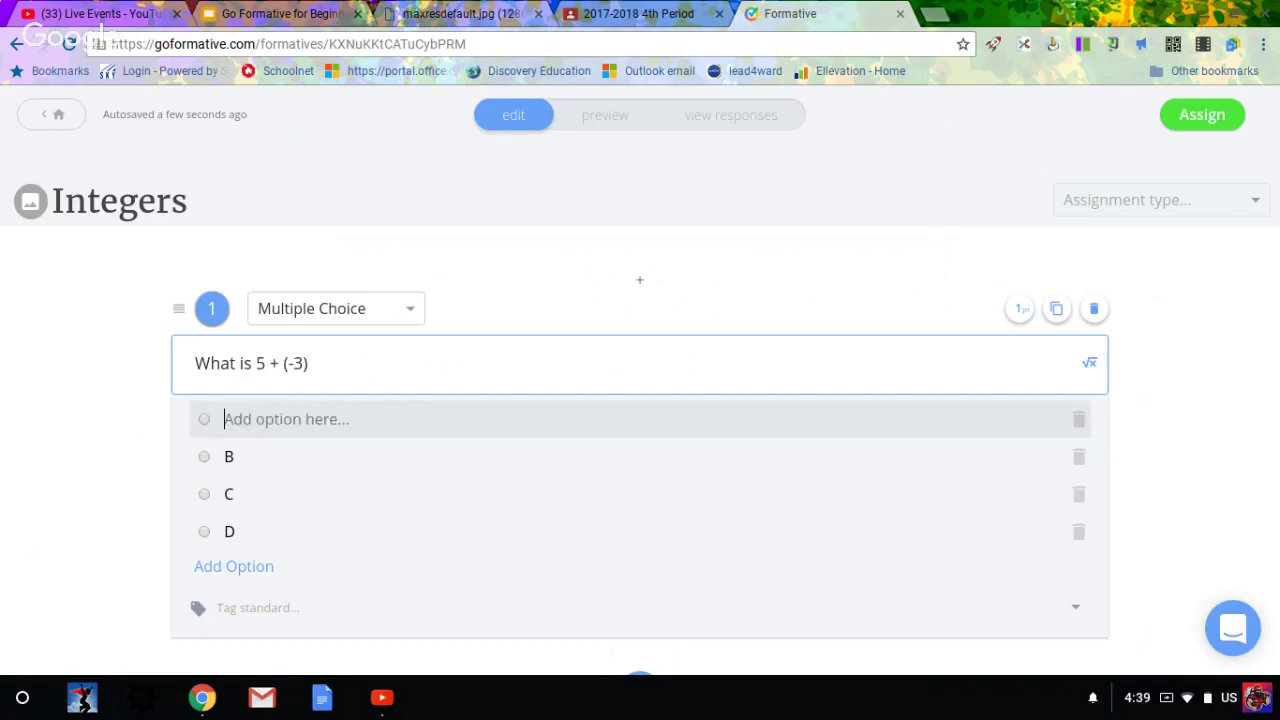
type("8")
left_click(243, 462)
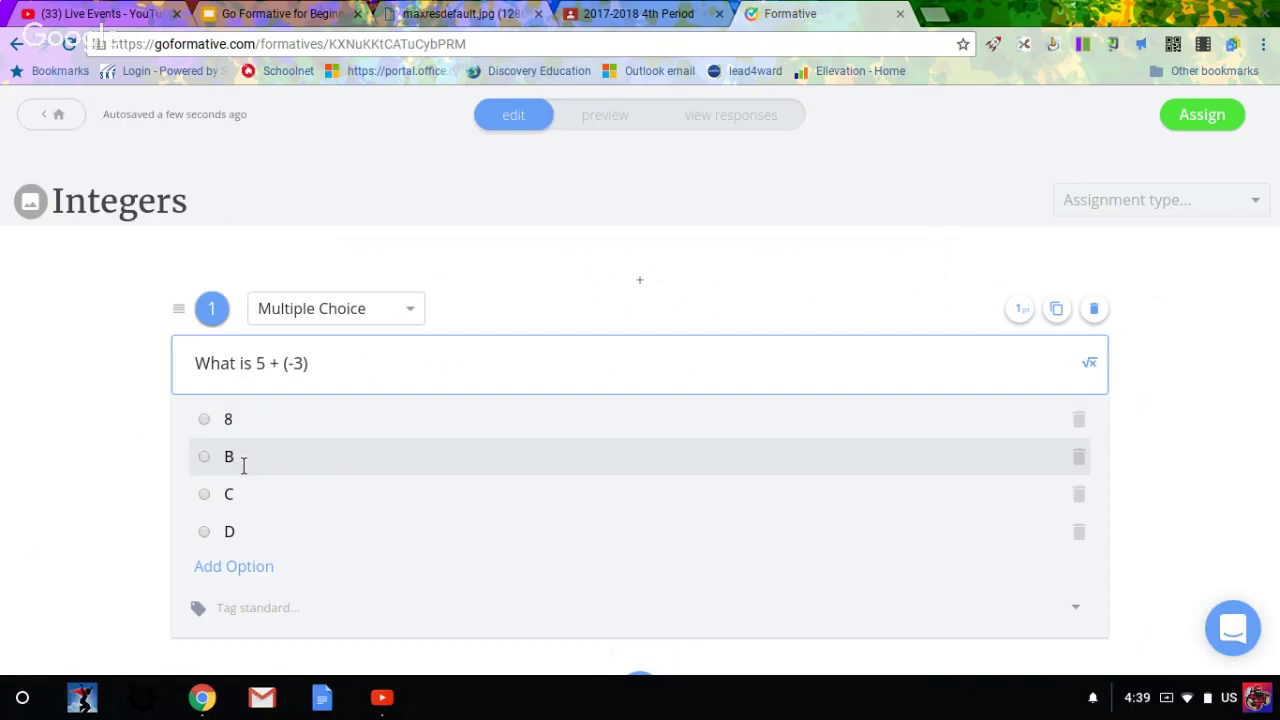
key("BackSpace")
type("2")
left_click(249, 494)
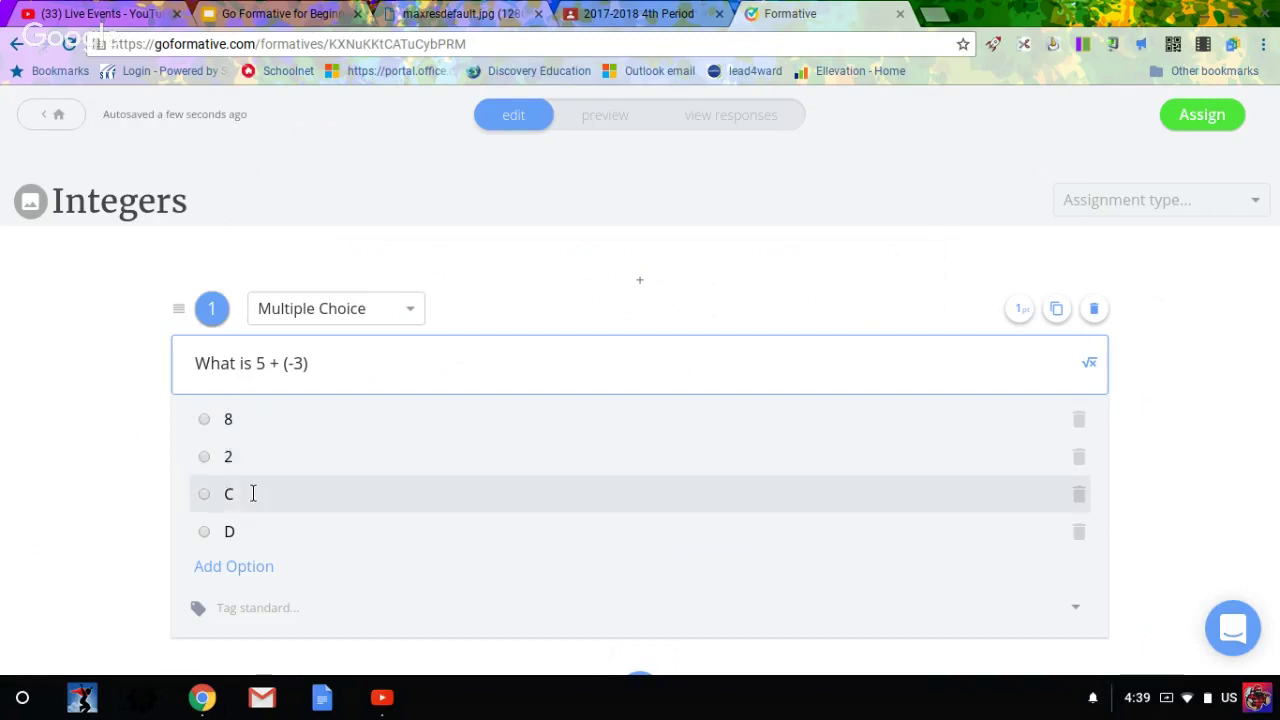
key("BackSpace")
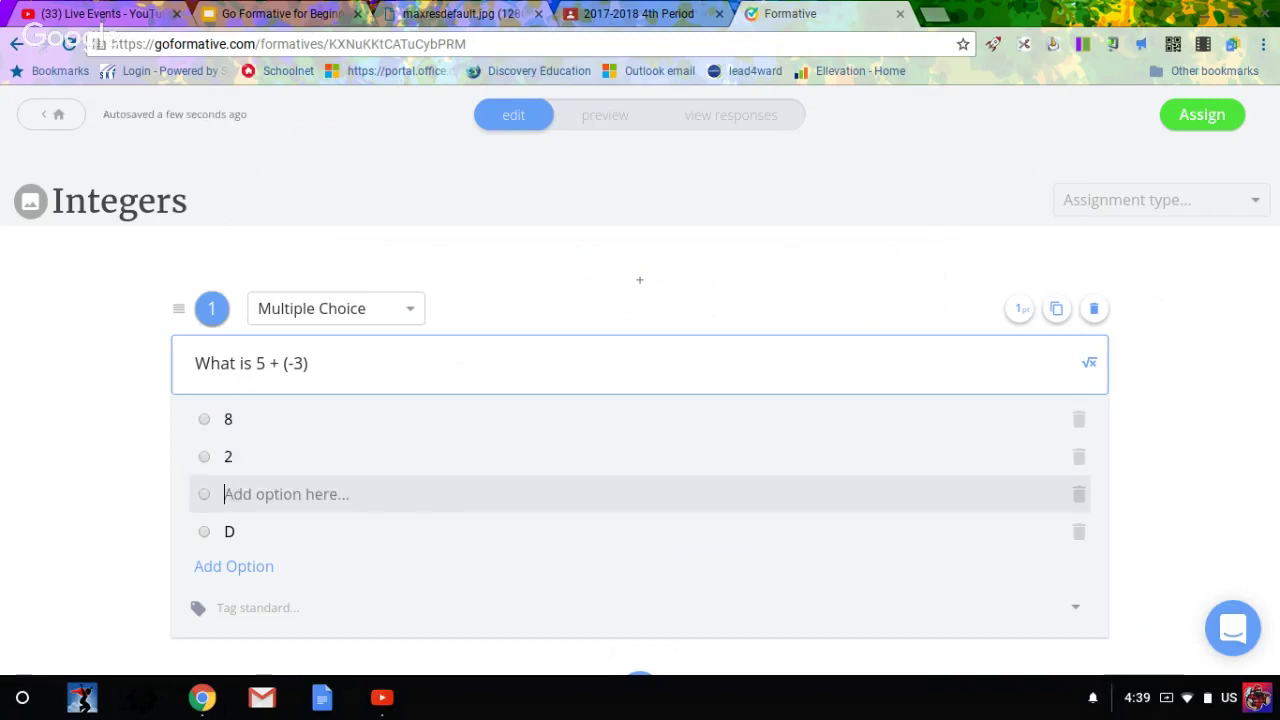
type("-8")
left_click(243, 534)
type("-2")
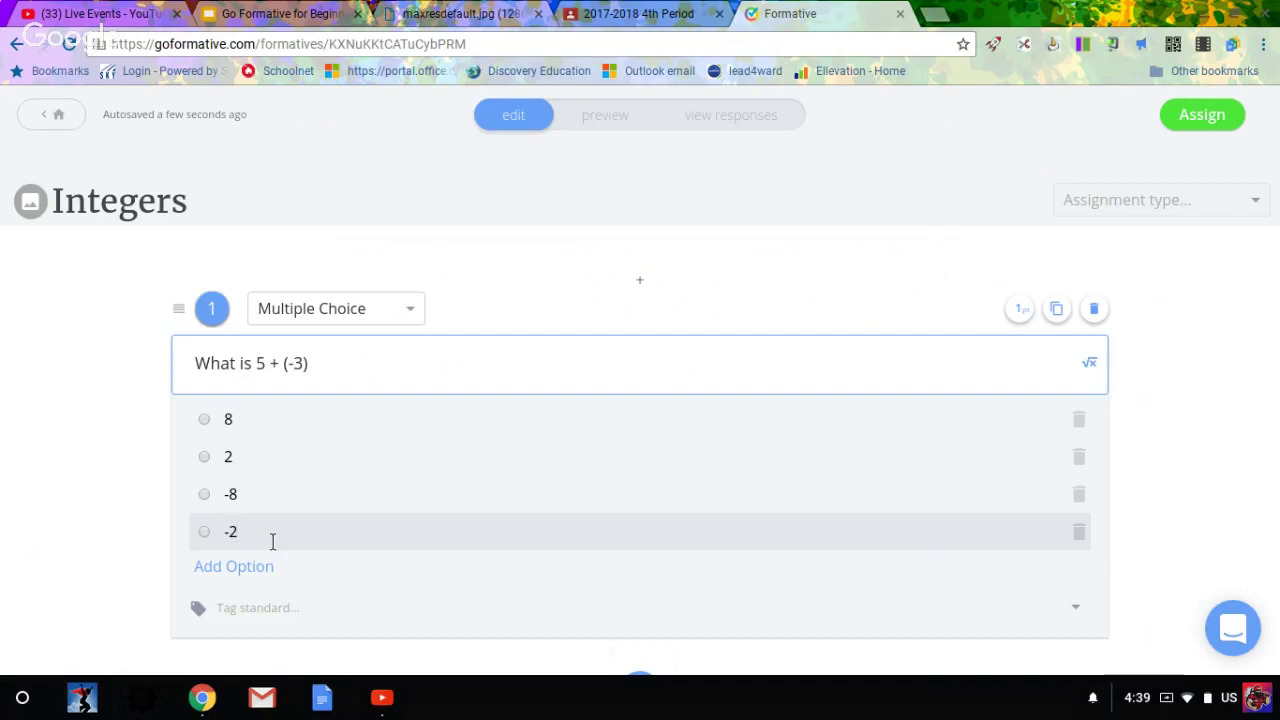
Step: Tag the multiple choice question with the standard MATH 6.2C
scroll(406, 490, "down", 1)
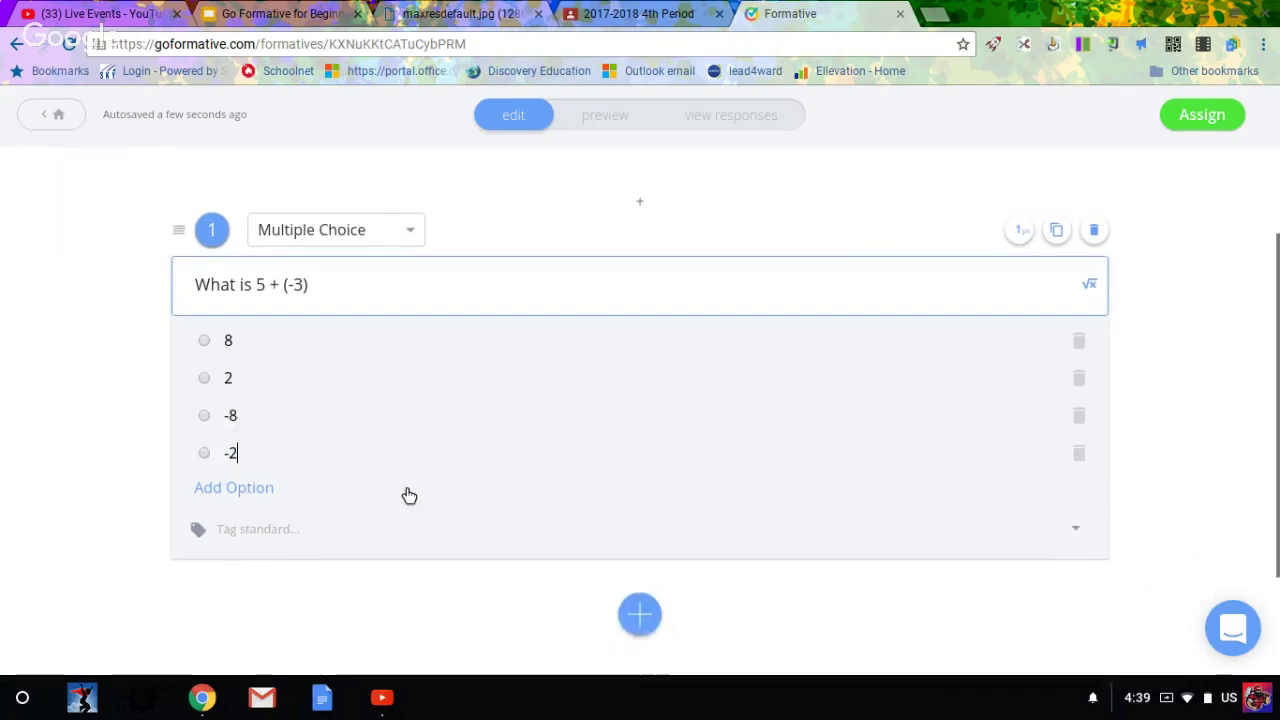
left_click(246, 530)
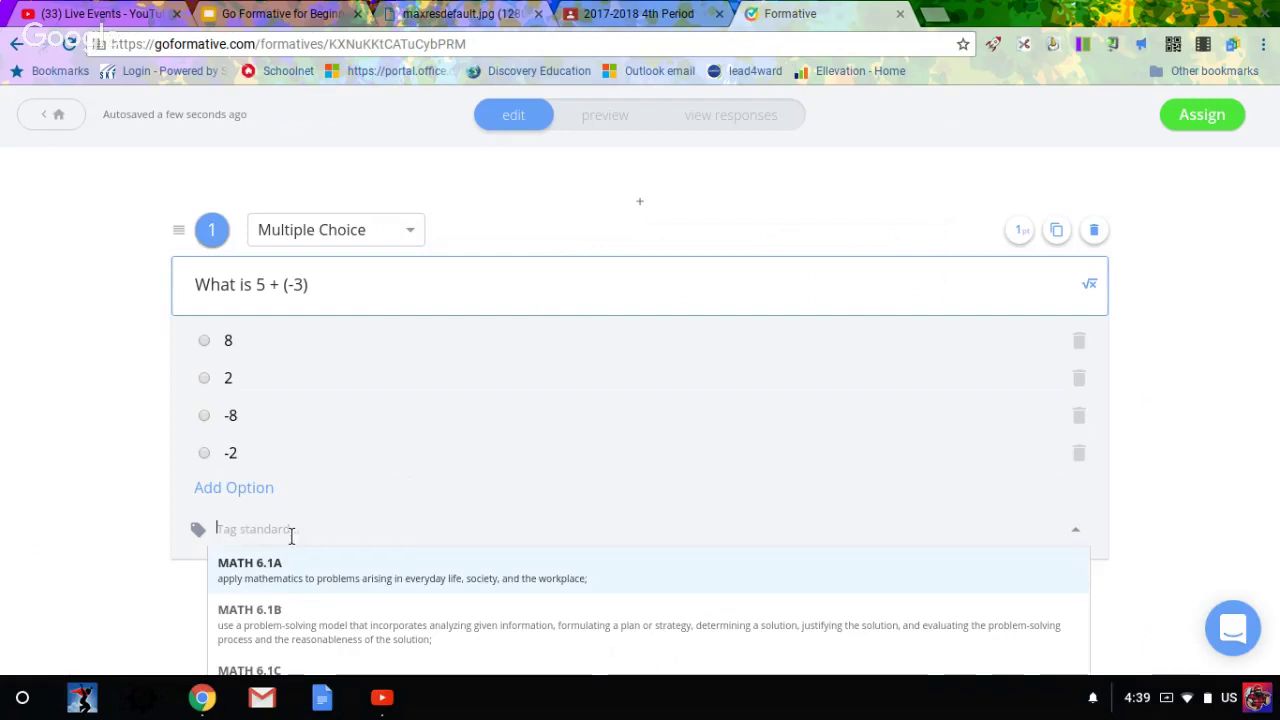
scroll(291, 536, "down", 2)
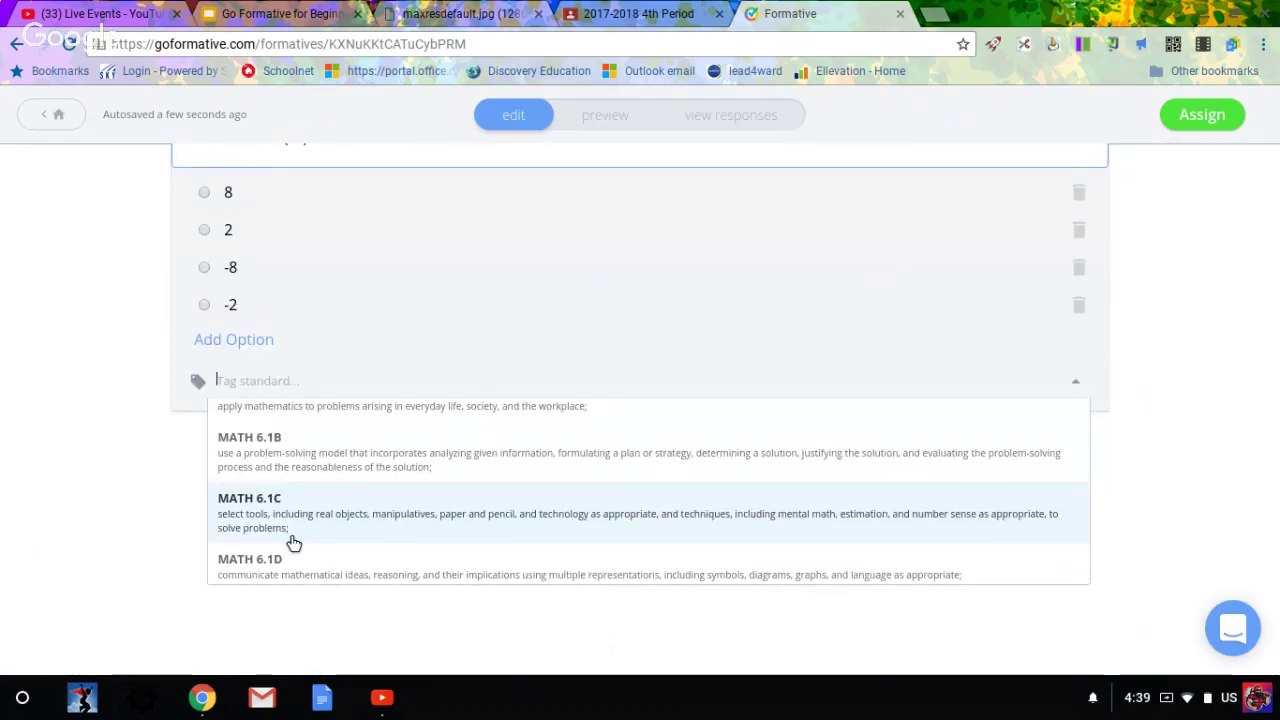
scroll(293, 542, "down", 1)
scroll(293, 542, "down", 1)
scroll(293, 542, "down", 2)
scroll(293, 542, "down", 1)
scroll(293, 542, "up", 1)
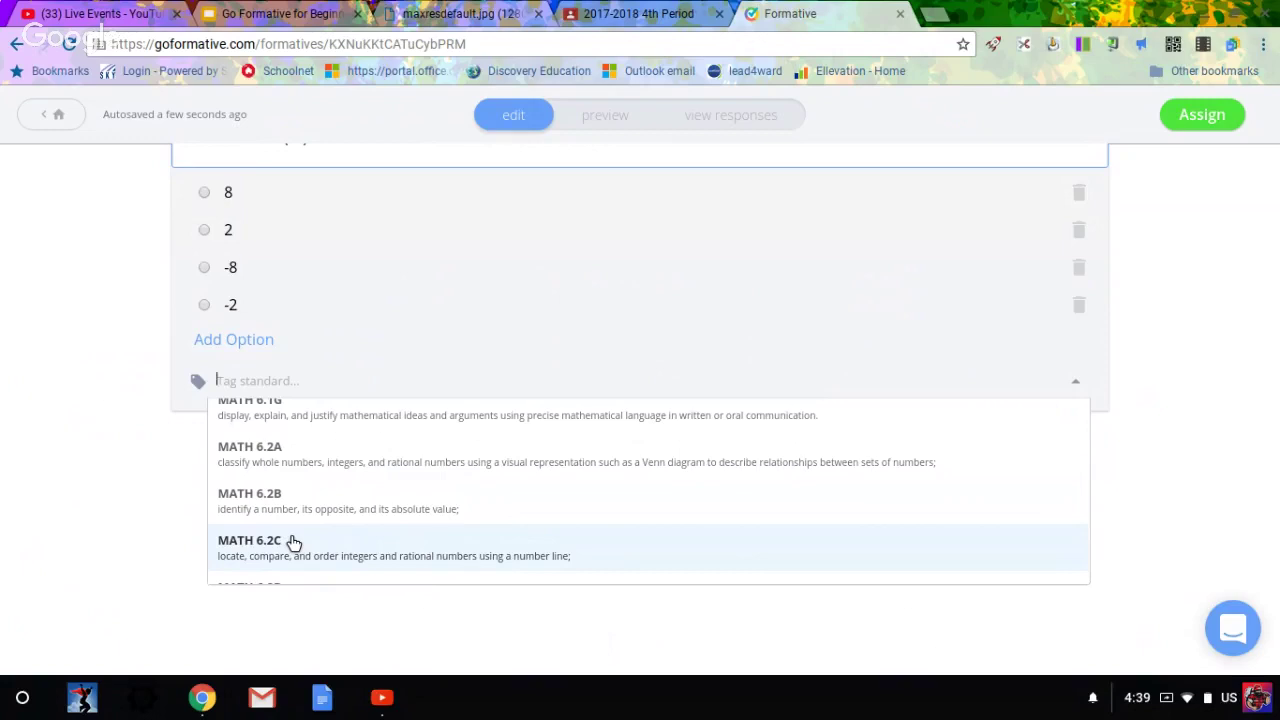
scroll(293, 542, "down", 1)
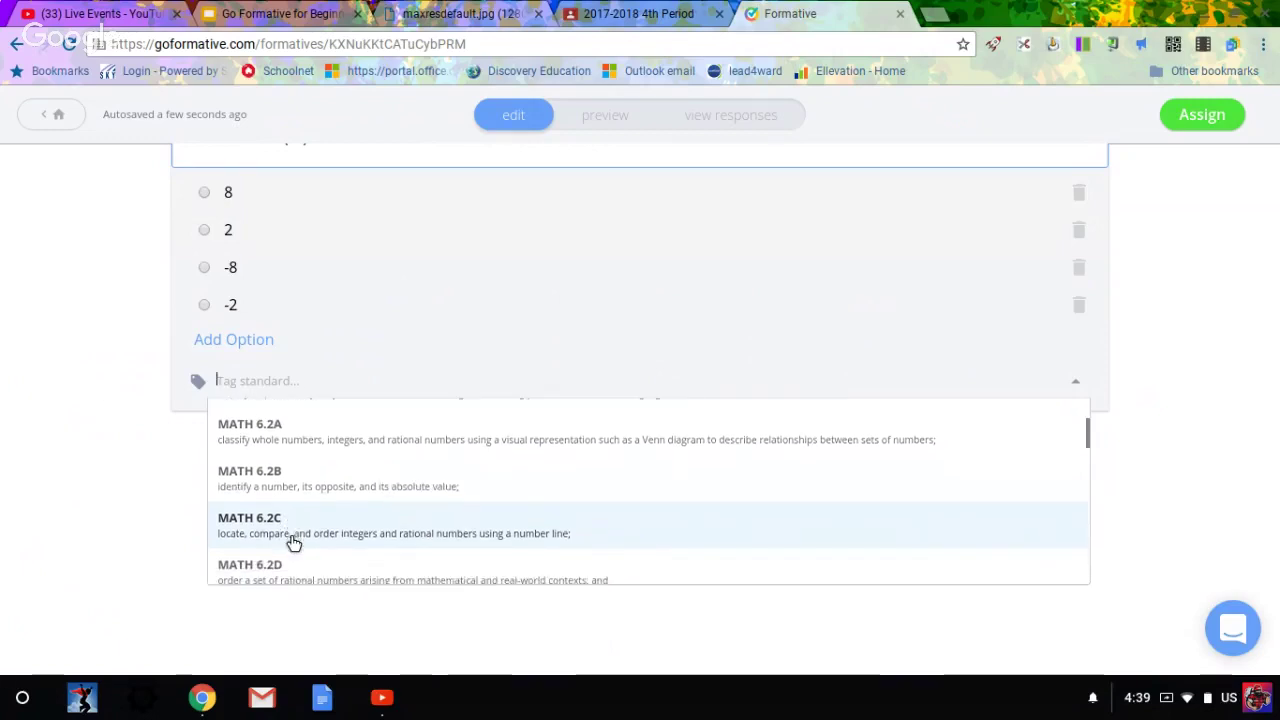
left_click(293, 540)
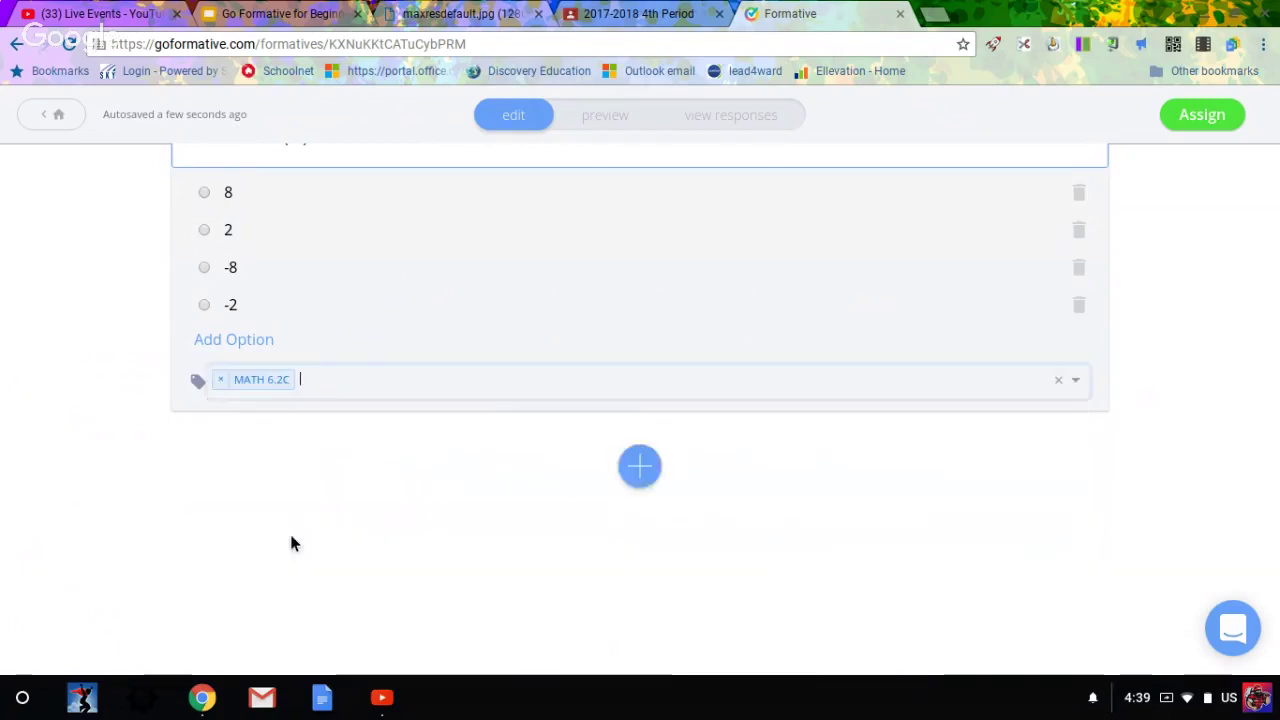
Step: Replace the multiple choice question's standard tag with MATH 6.3D
left_click(221, 380)
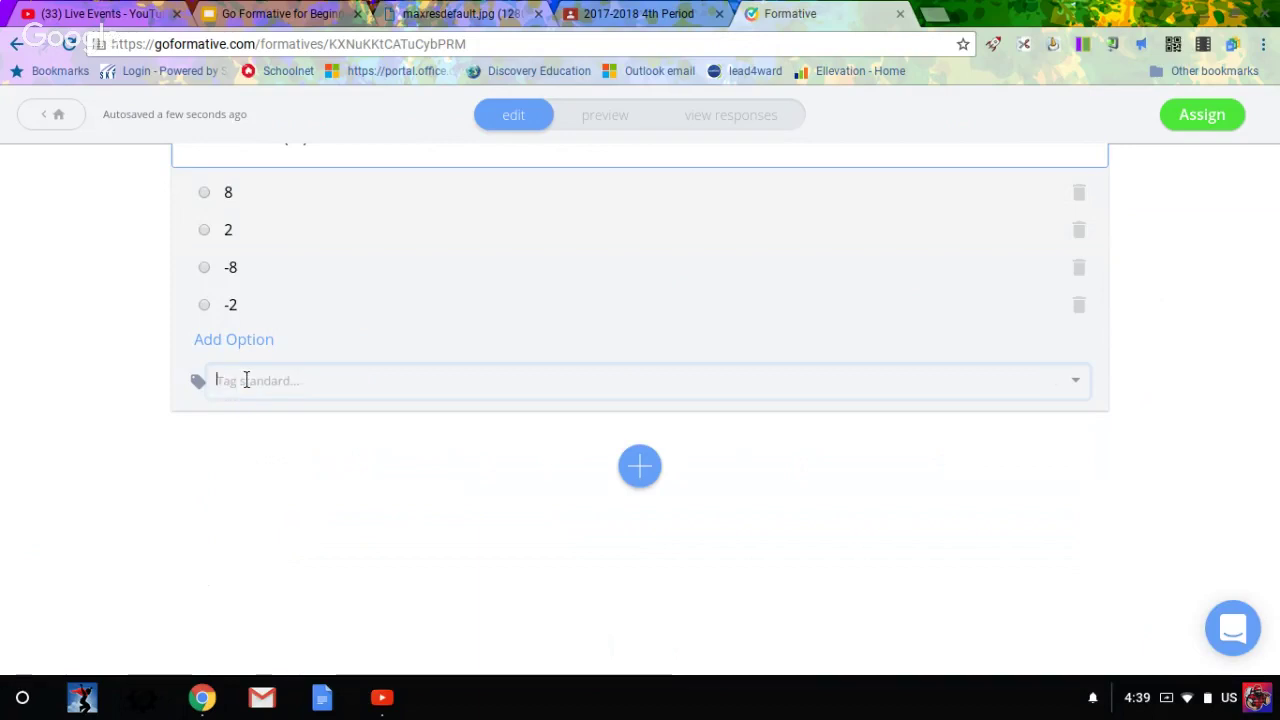
left_click(246, 380)
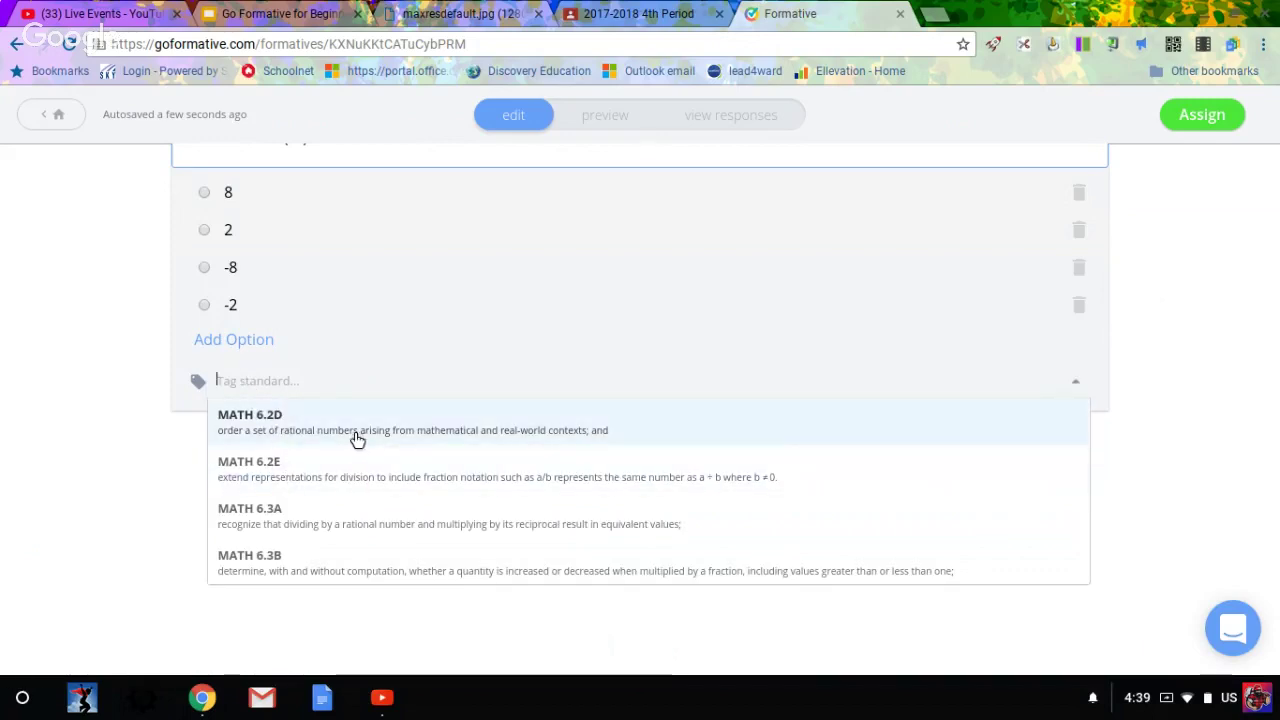
scroll(347, 482, "down", 3)
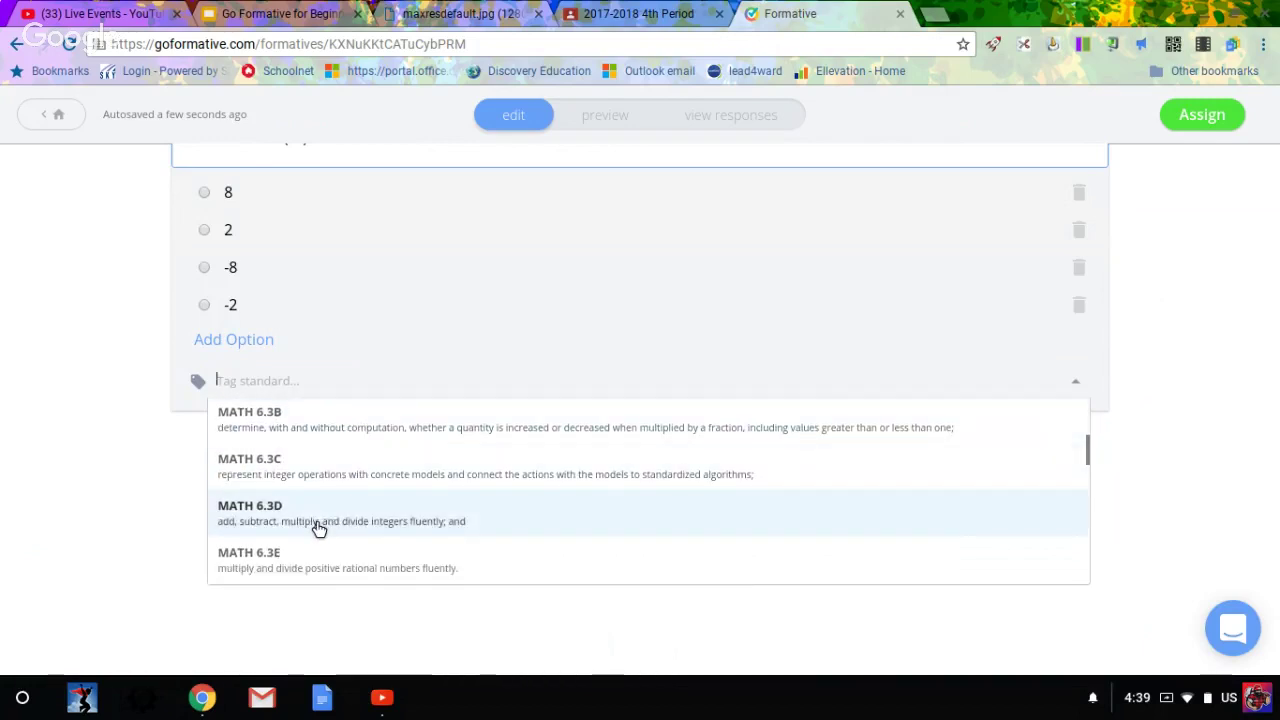
left_click(316, 527)
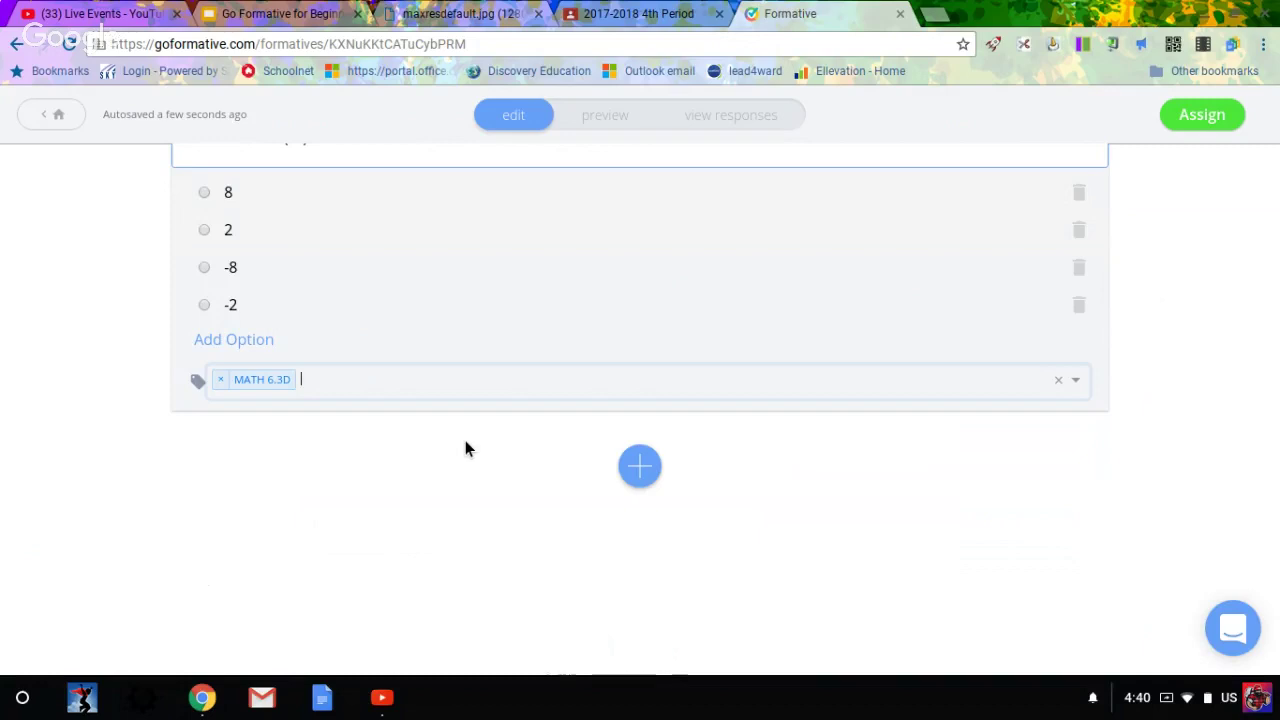
scroll(465, 441, "up", 2)
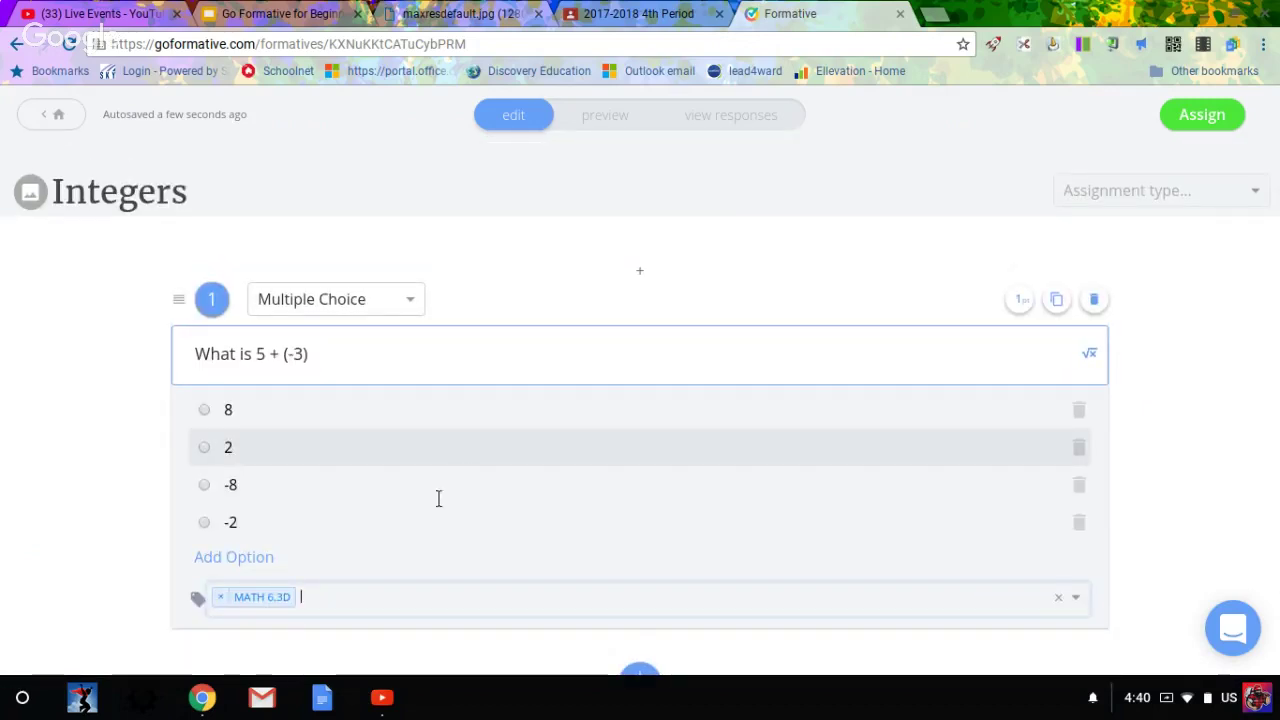
scroll(569, 560, "down", 2)
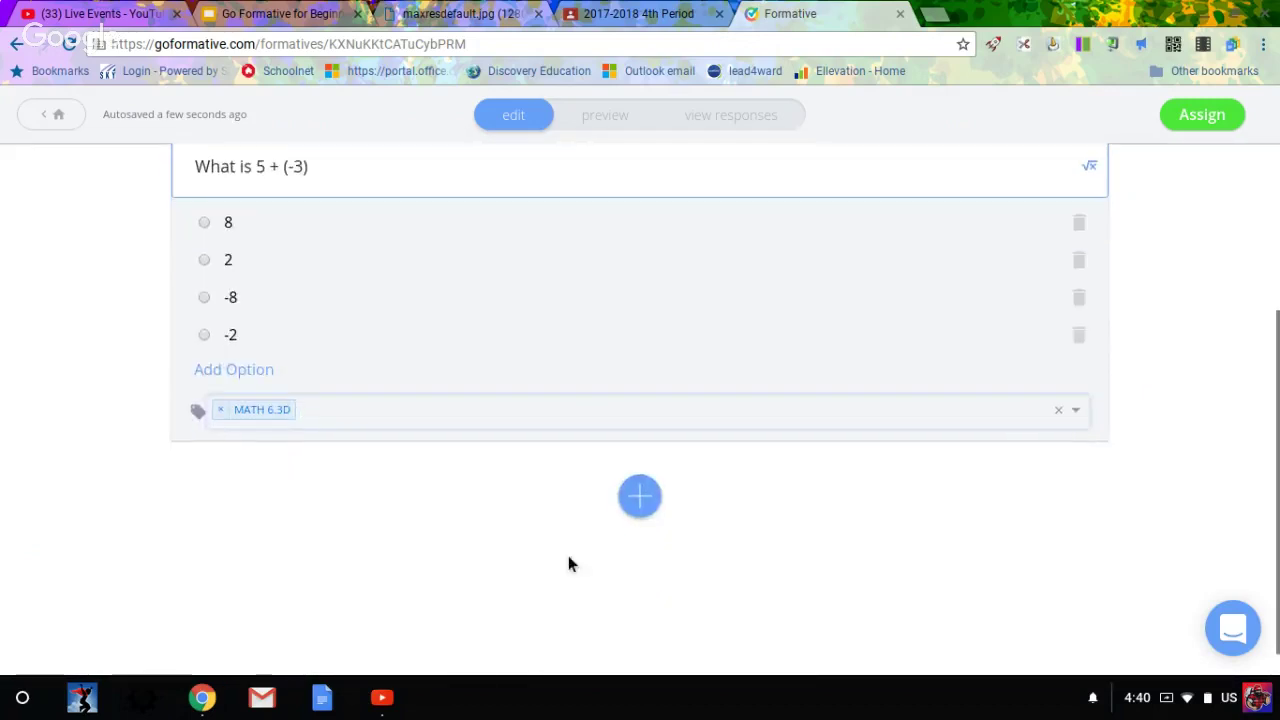
Step: Add a short answer question reading "Explain how you solve the question before." and give it a blank correct-answer entry
left_click(638, 496)
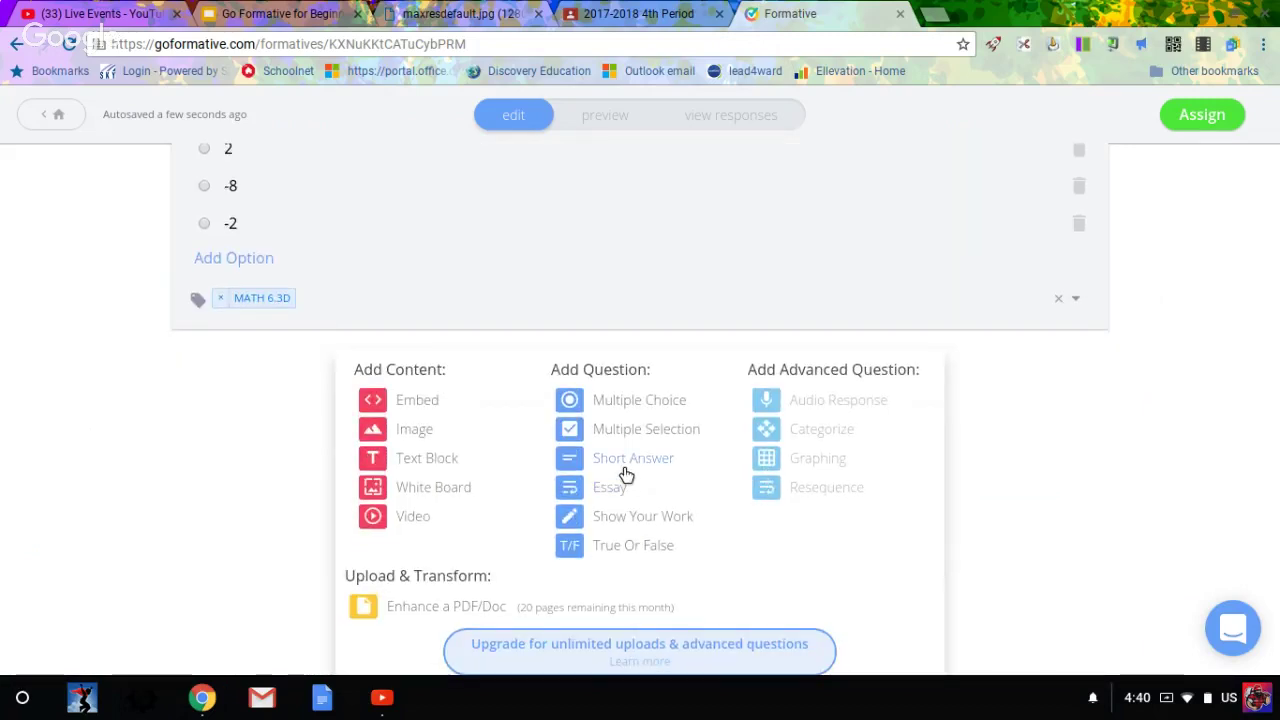
left_click(623, 461)
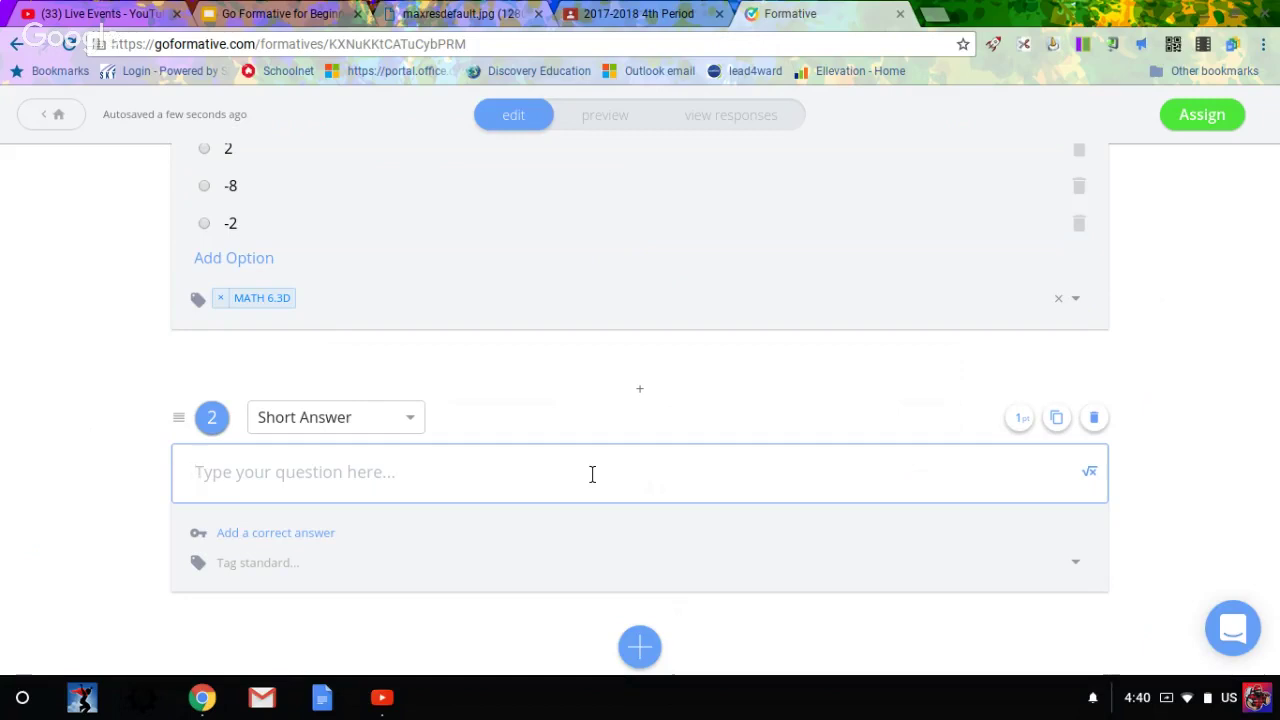
type("Explain how to ")
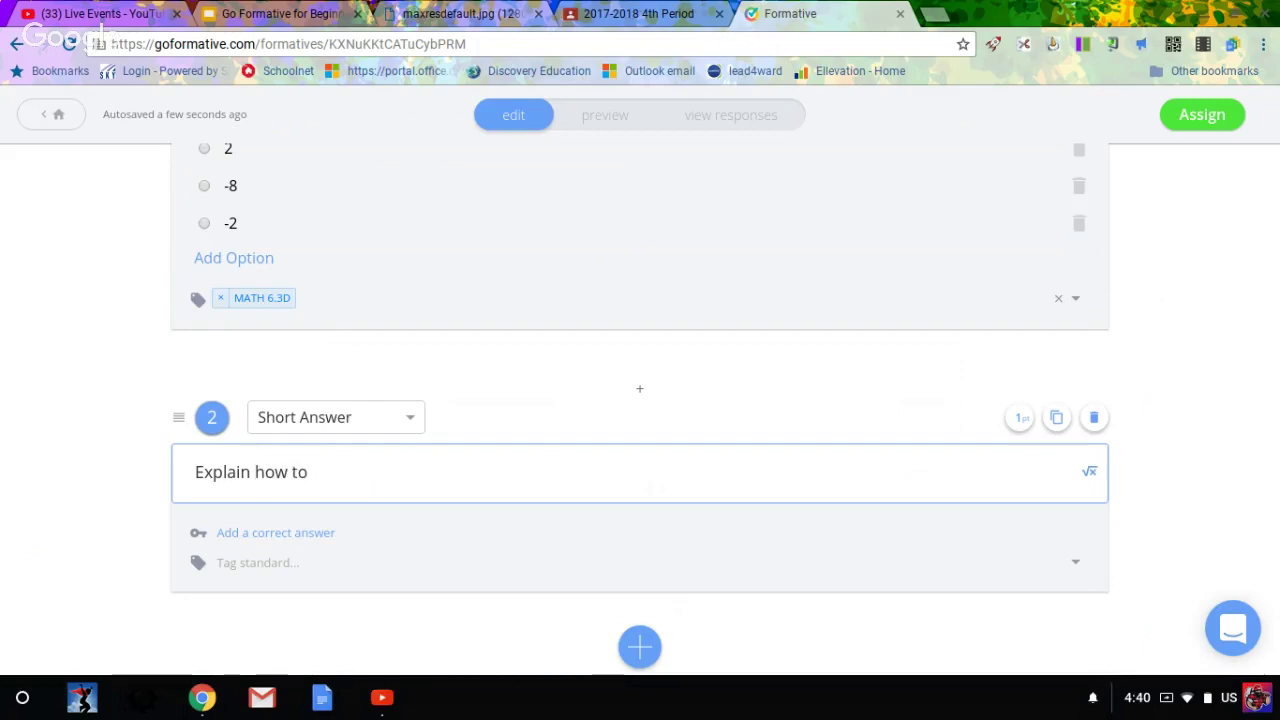
type("f")
key("BackSpace")
type("so")
key("BackSpace")
key("BackSpace")
key("BackSpace")
key("BackSpace")
key("BackSpace")
type("you sovle the")
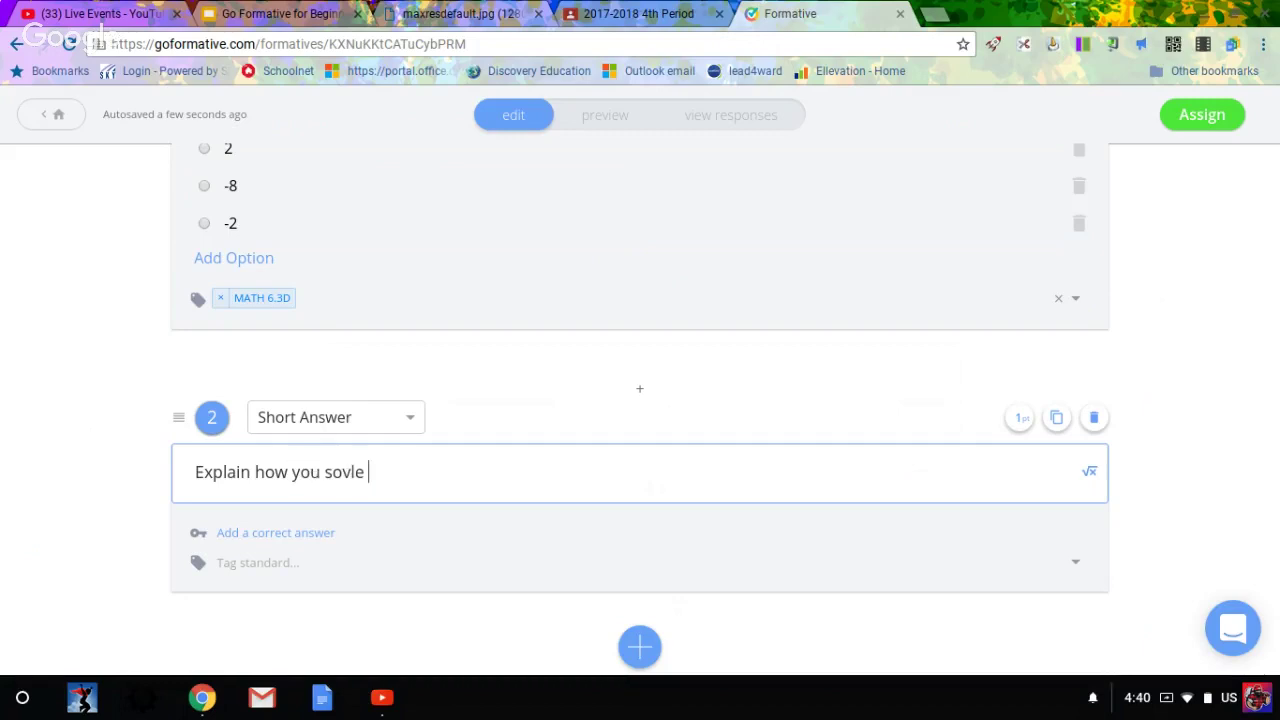
key("BackSpace")
key("BackSpace")
key("BackSpace")
key("BackSpace")
key("BackSpace")
key("BackSpace")
key("BackSpace")
key("BackSpace")
type("le")
type("the qes")
key("BackSpace")
key("BackSpace")
type("iest")
key("BackSpace")
key("BackSpace")
type("uestion before.")
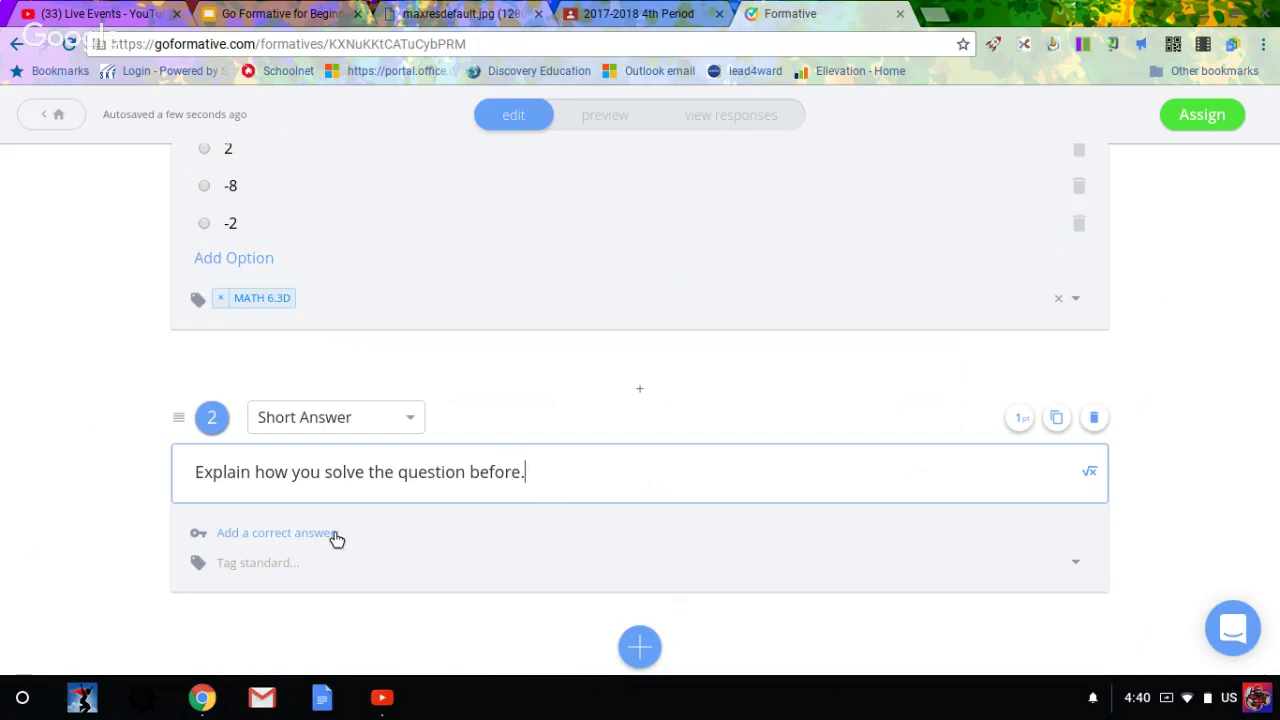
left_click(337, 533)
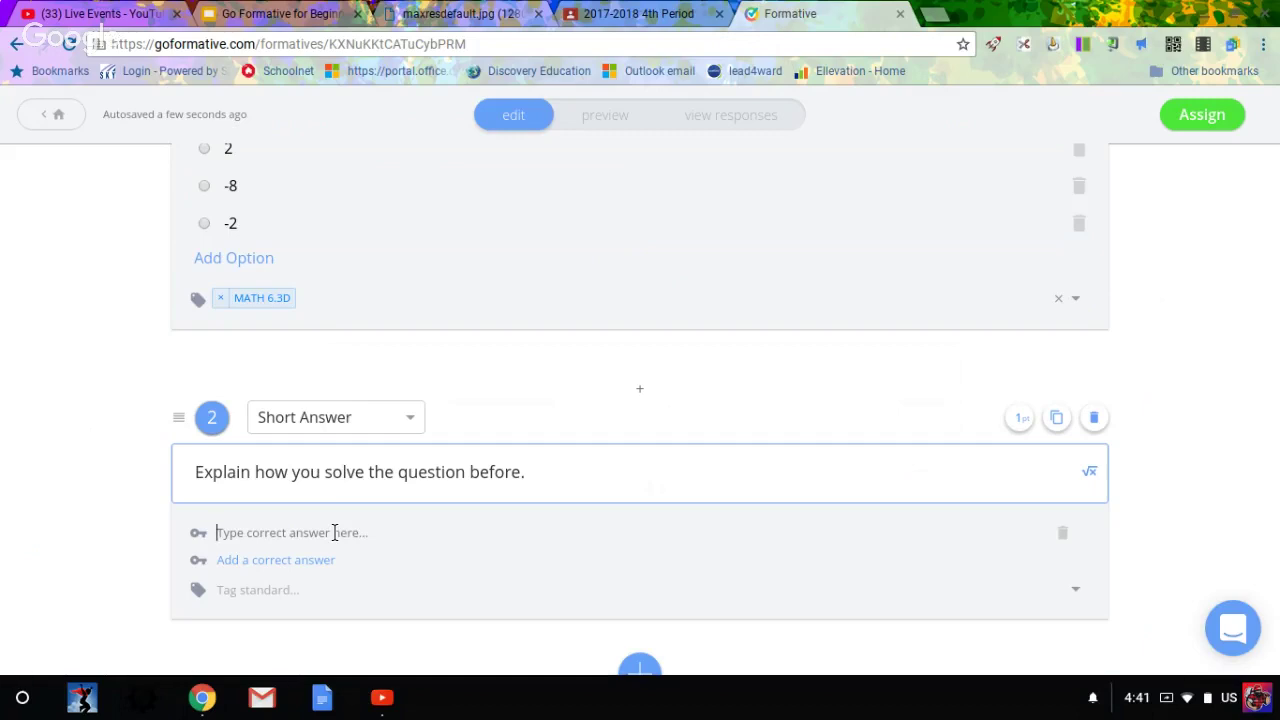
scroll(334, 531, "down", 1)
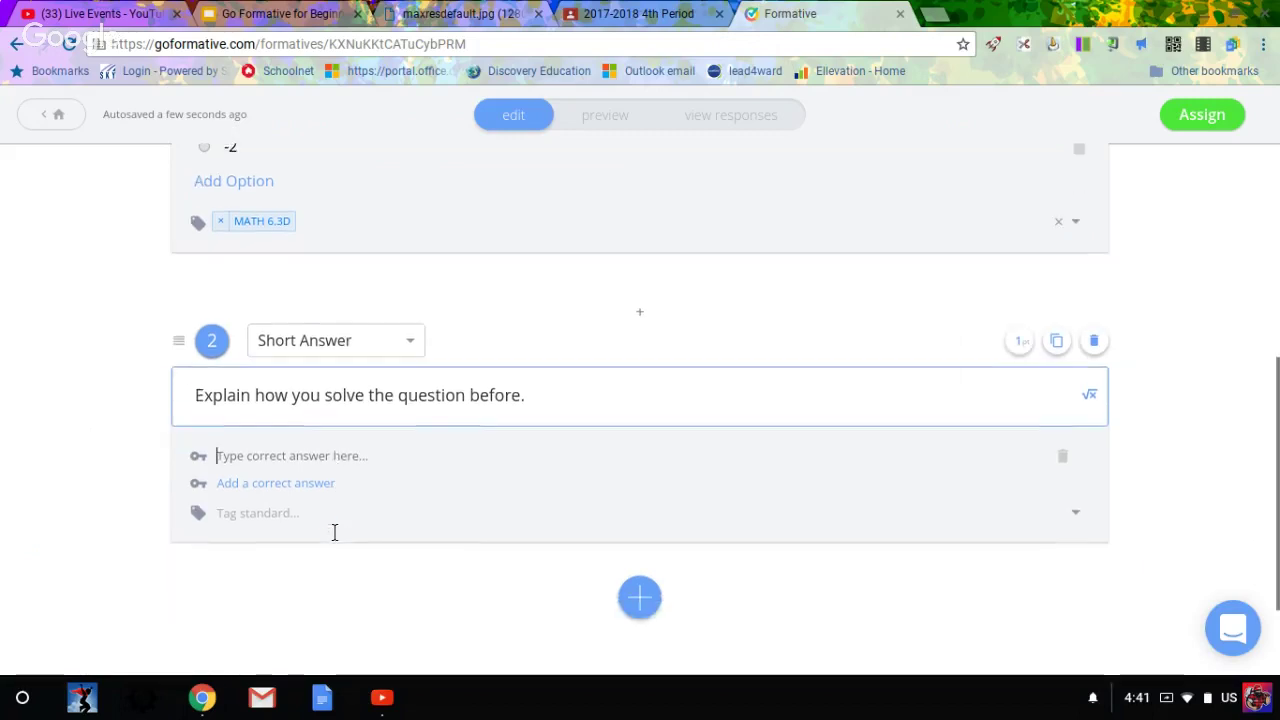
left_click(263, 491)
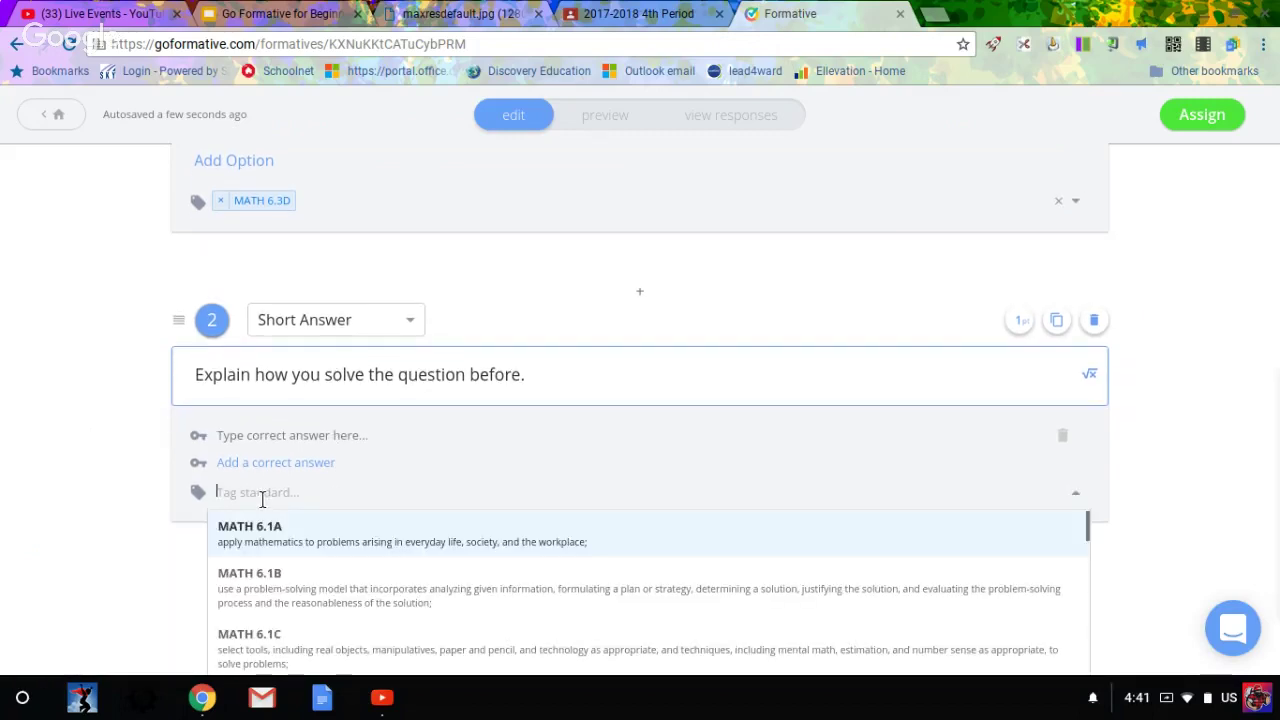
scroll(306, 563, "down", 3)
scroll(310, 562, "down", 10)
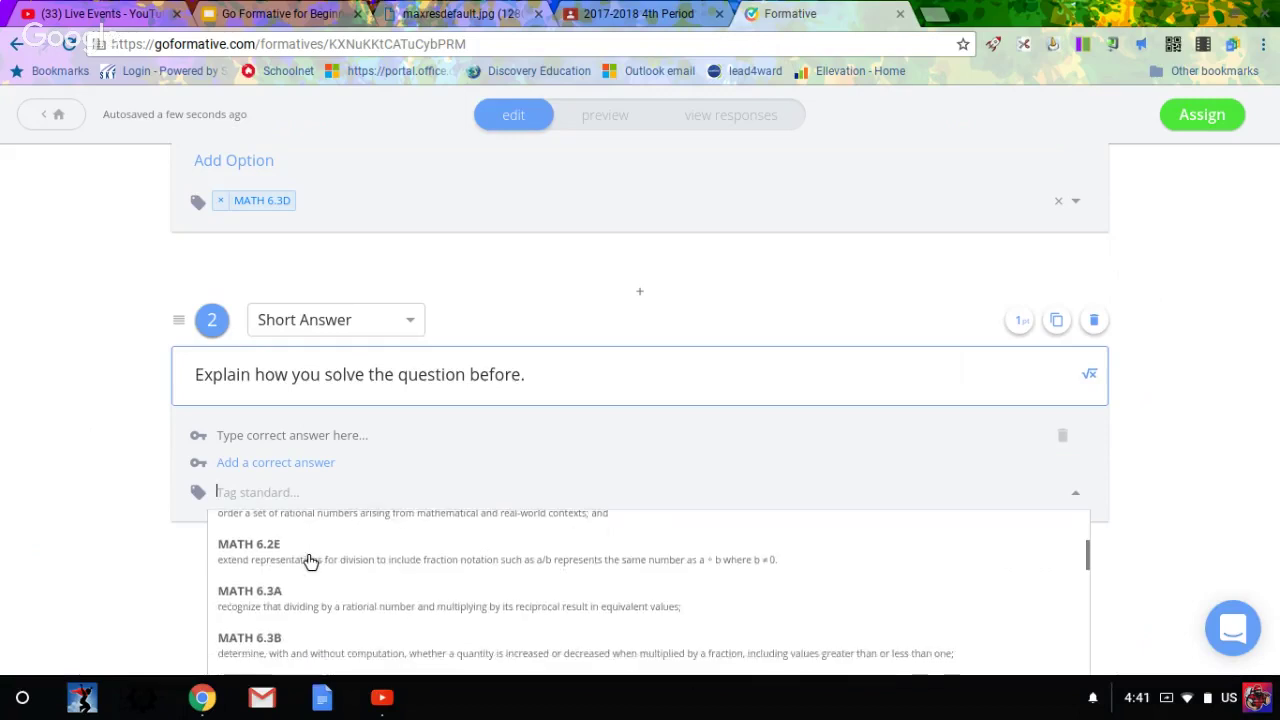
left_click(309, 561)
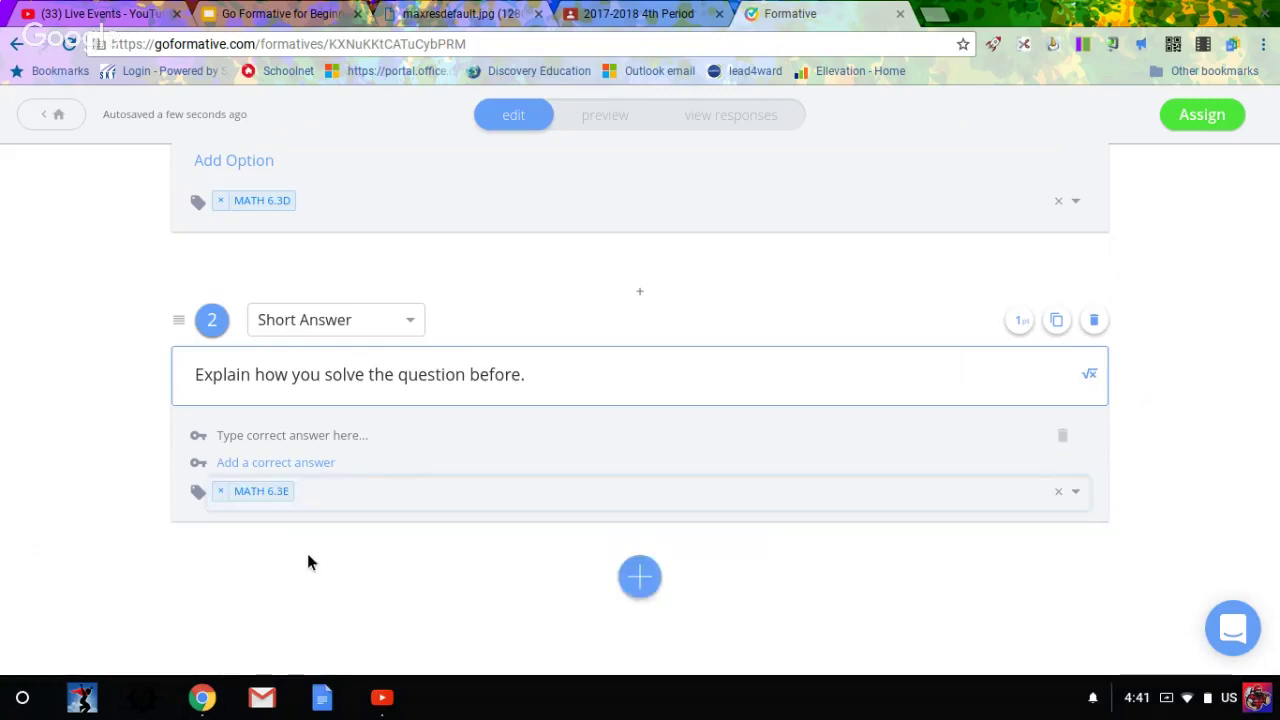
left_click(218, 494)
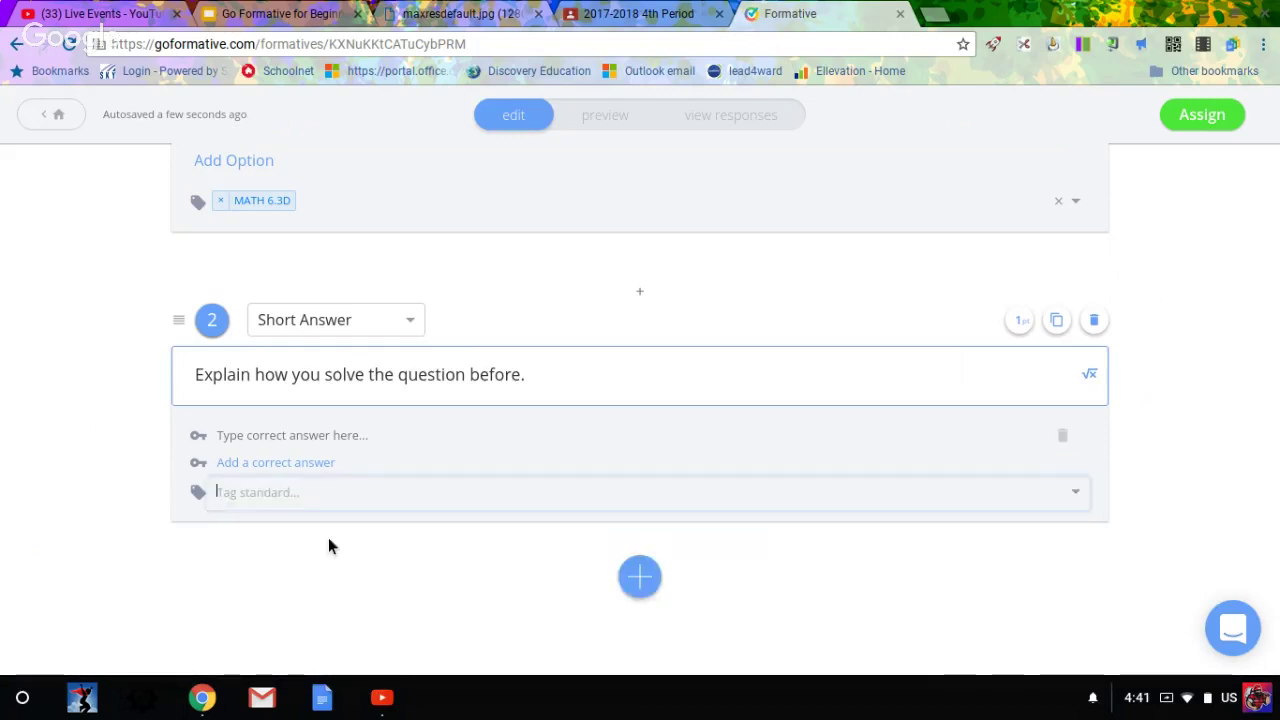
Step: Tag the short answer question with the standard MATH 6.3D
left_click(294, 491)
scroll(308, 543, "down", 1)
scroll(311, 549, "up", 2)
scroll(311, 549, "up", 1)
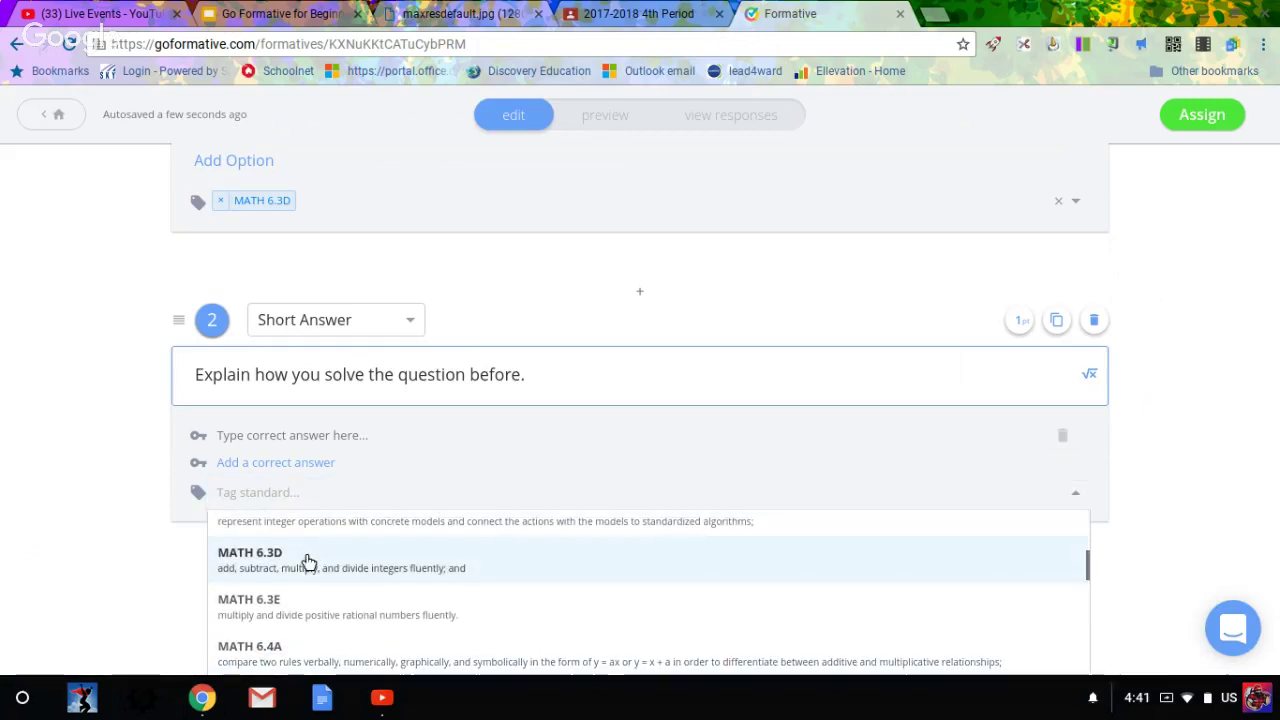
left_click(309, 551)
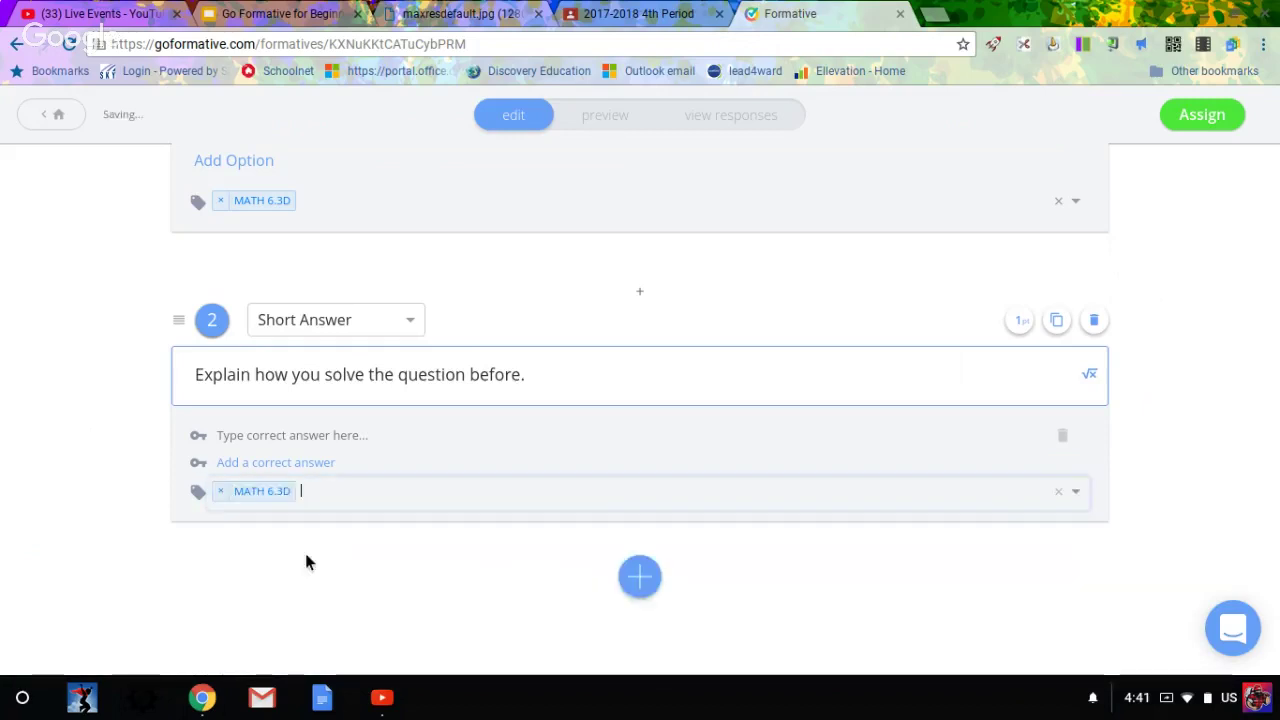
left_click(655, 579)
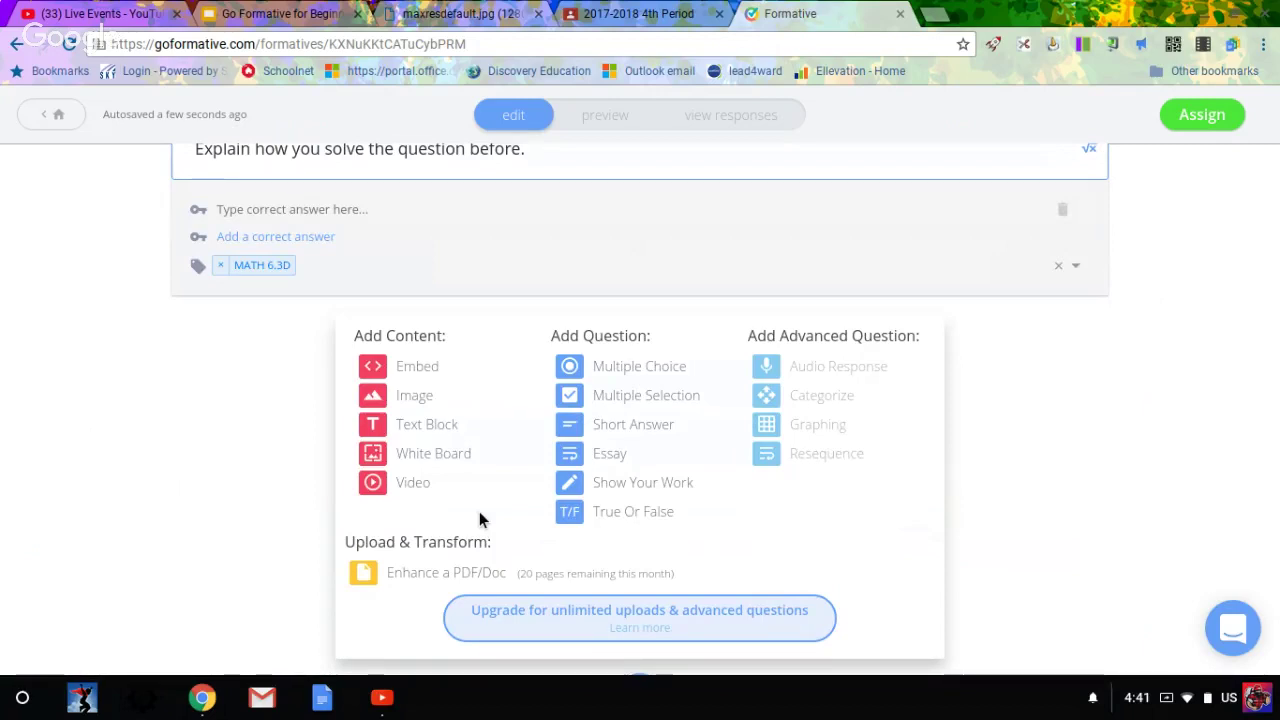
scroll(479, 514, "down", 1)
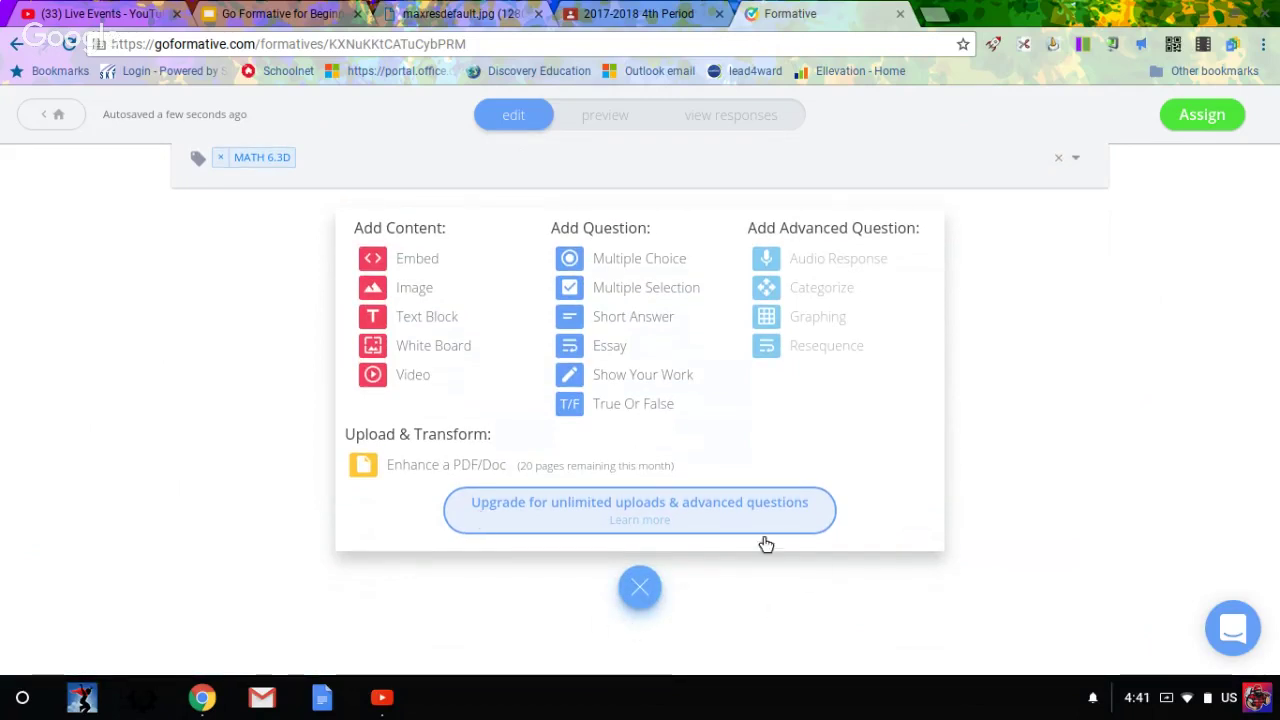
left_click(640, 587)
Step: Assign the formative to Guest Students with scores on Decide later, correct answers returned after student submits, and edits enabled after final submission
scroll(630, 587, "up", 2)
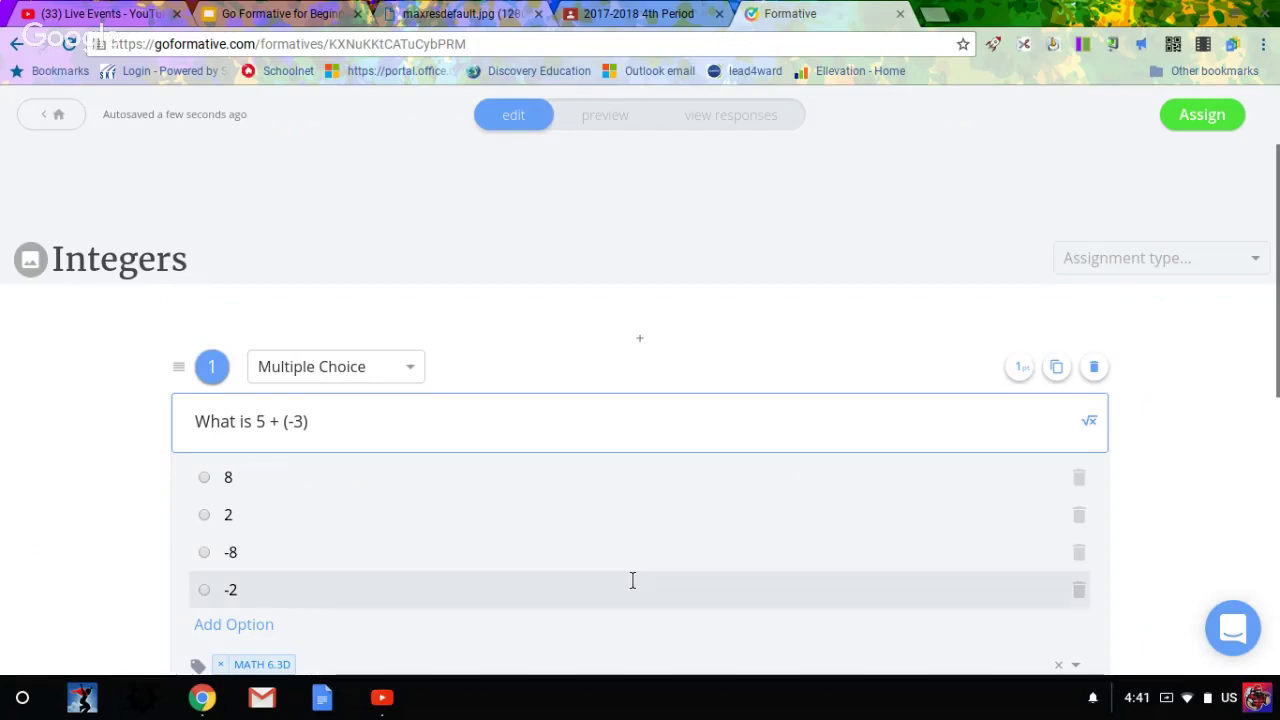
left_click(1201, 125)
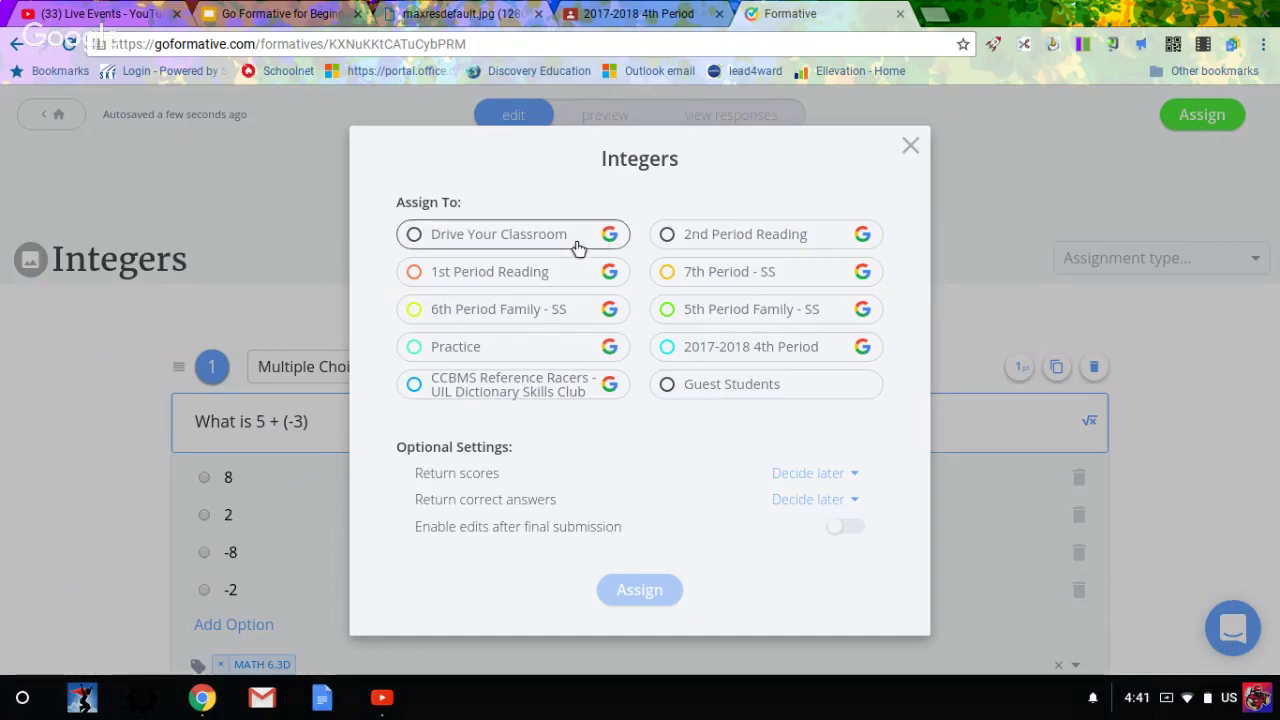
left_click(727, 390)
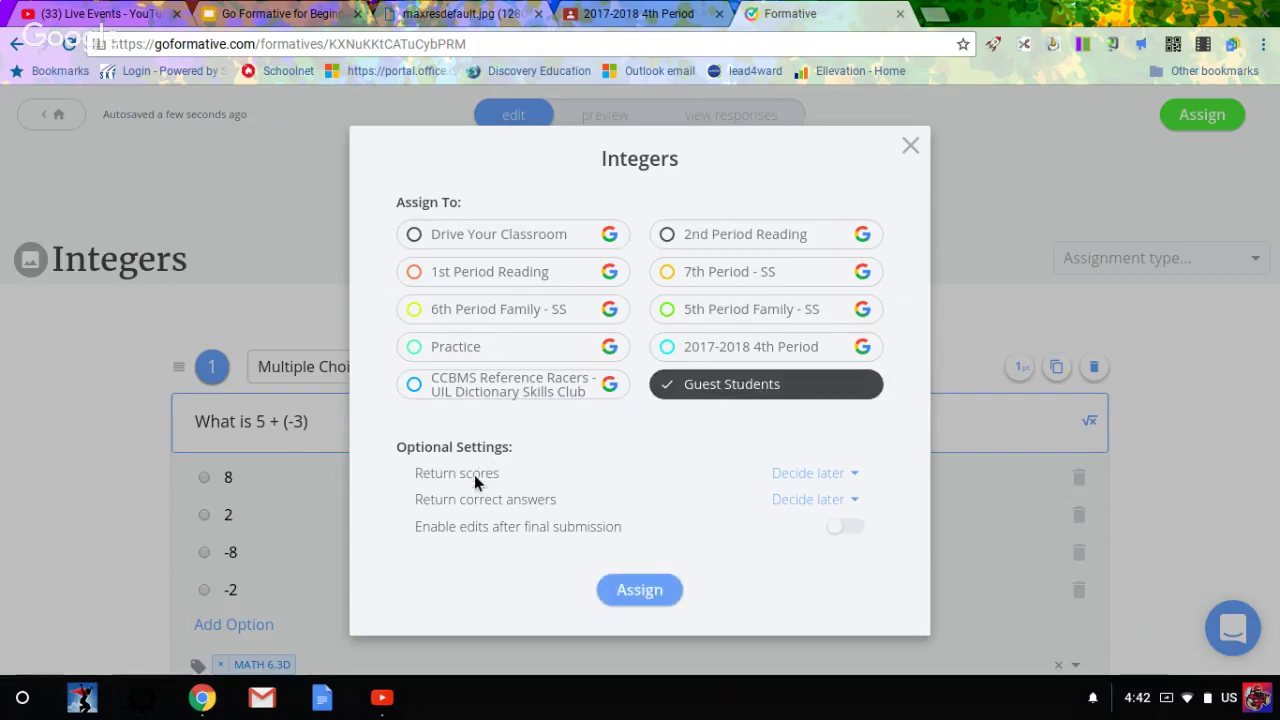
left_click(834, 476)
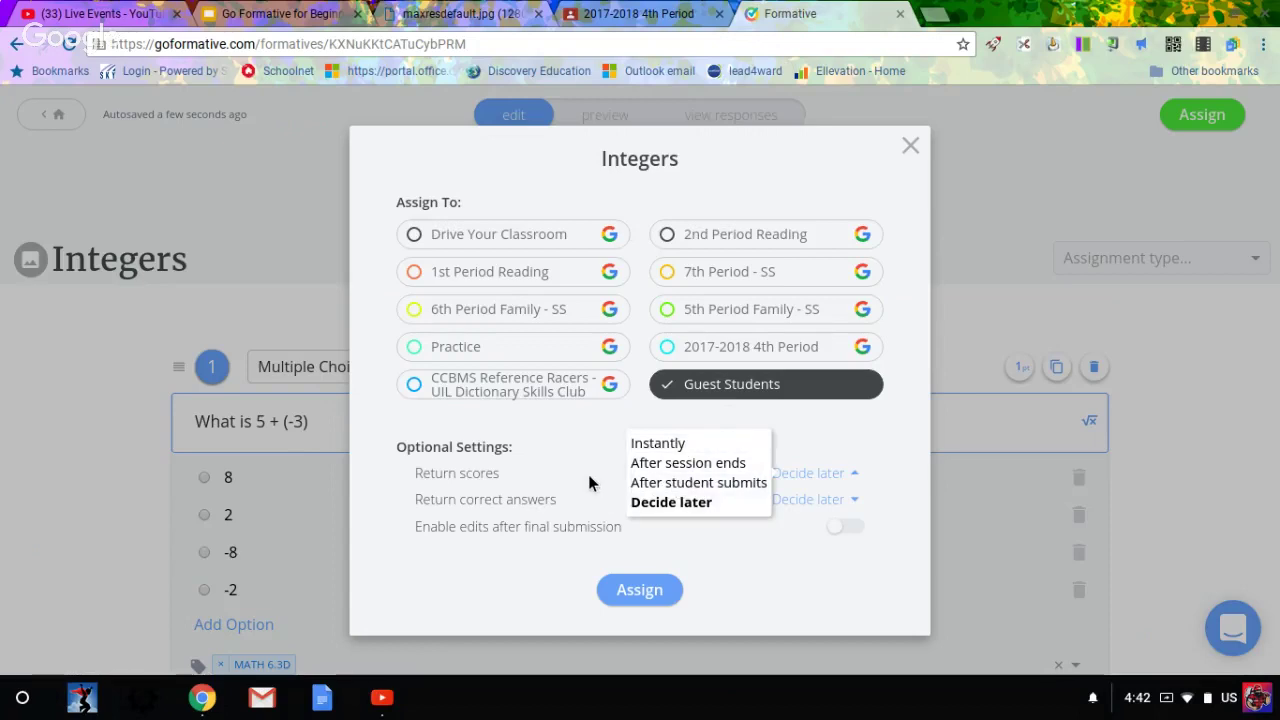
left_click(699, 508)
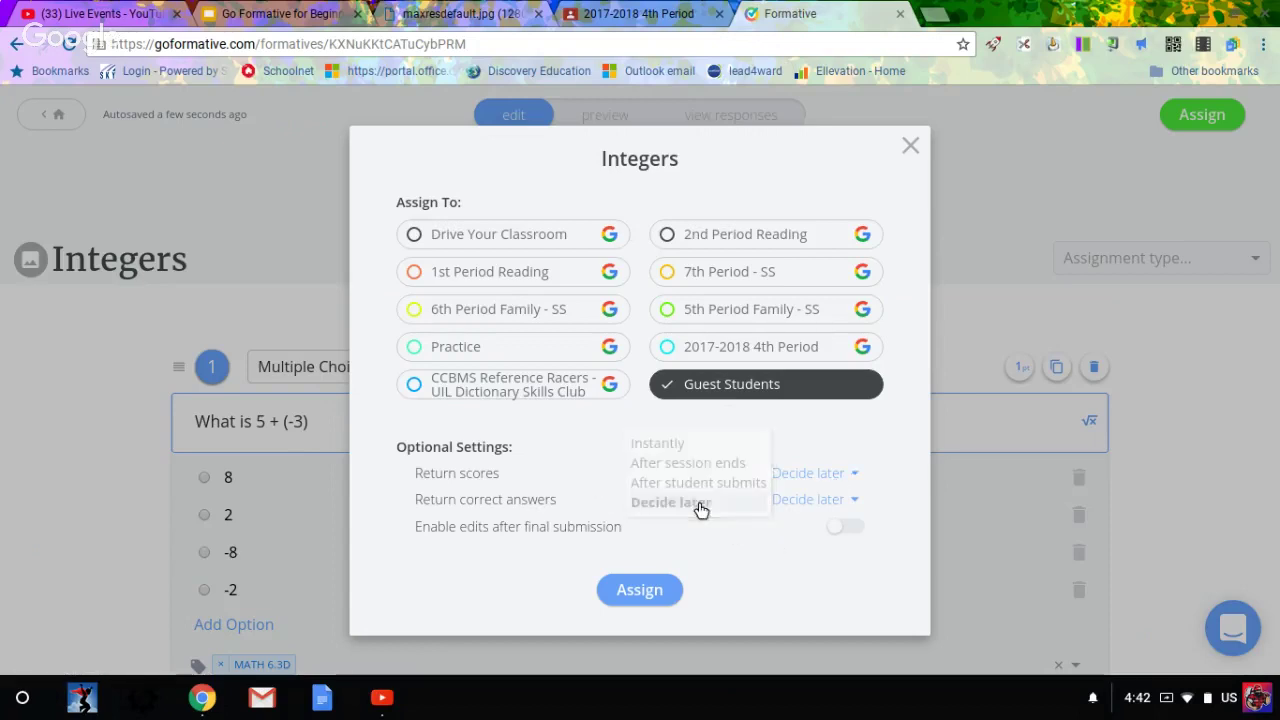
left_click(835, 507)
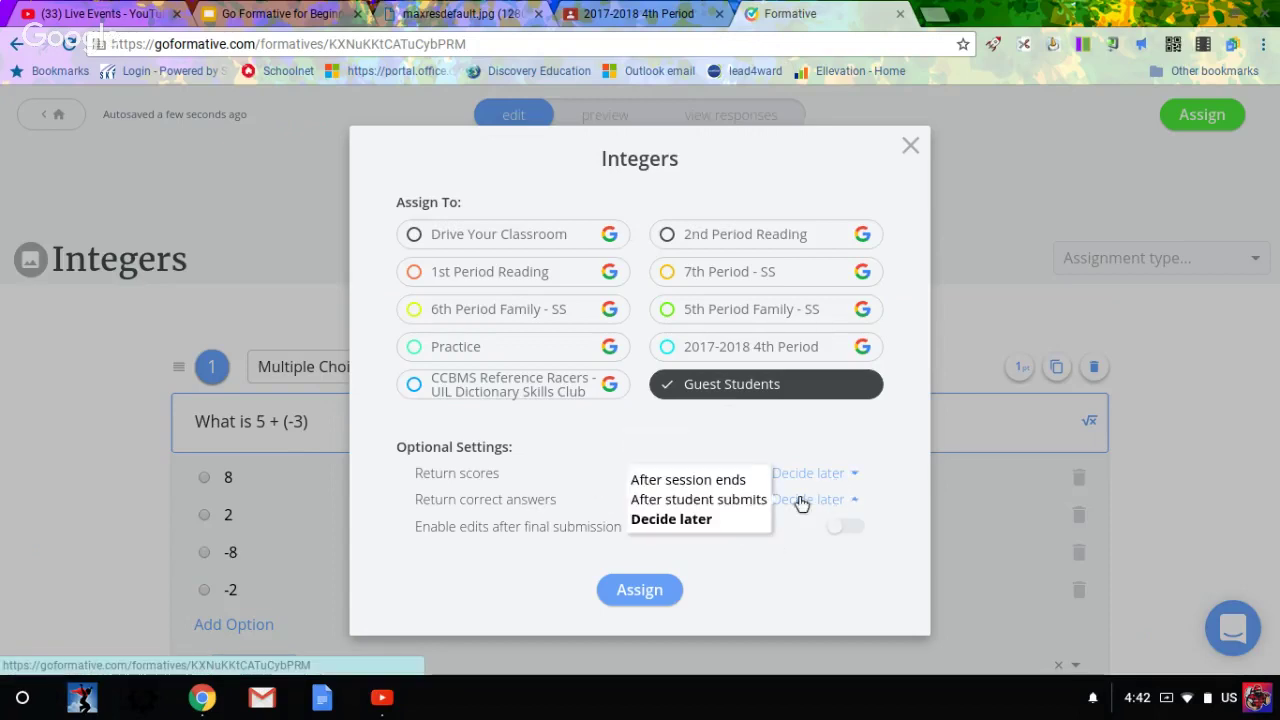
left_click(747, 509)
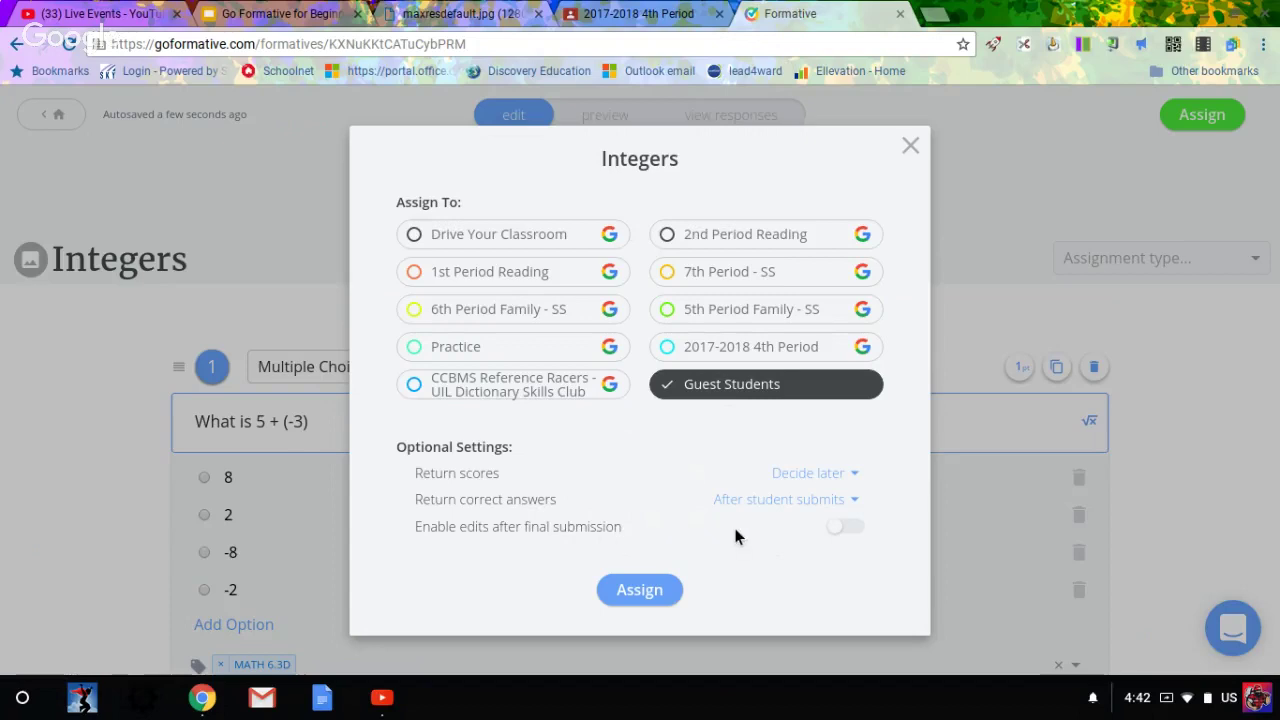
left_click(844, 530)
left_click(631, 592)
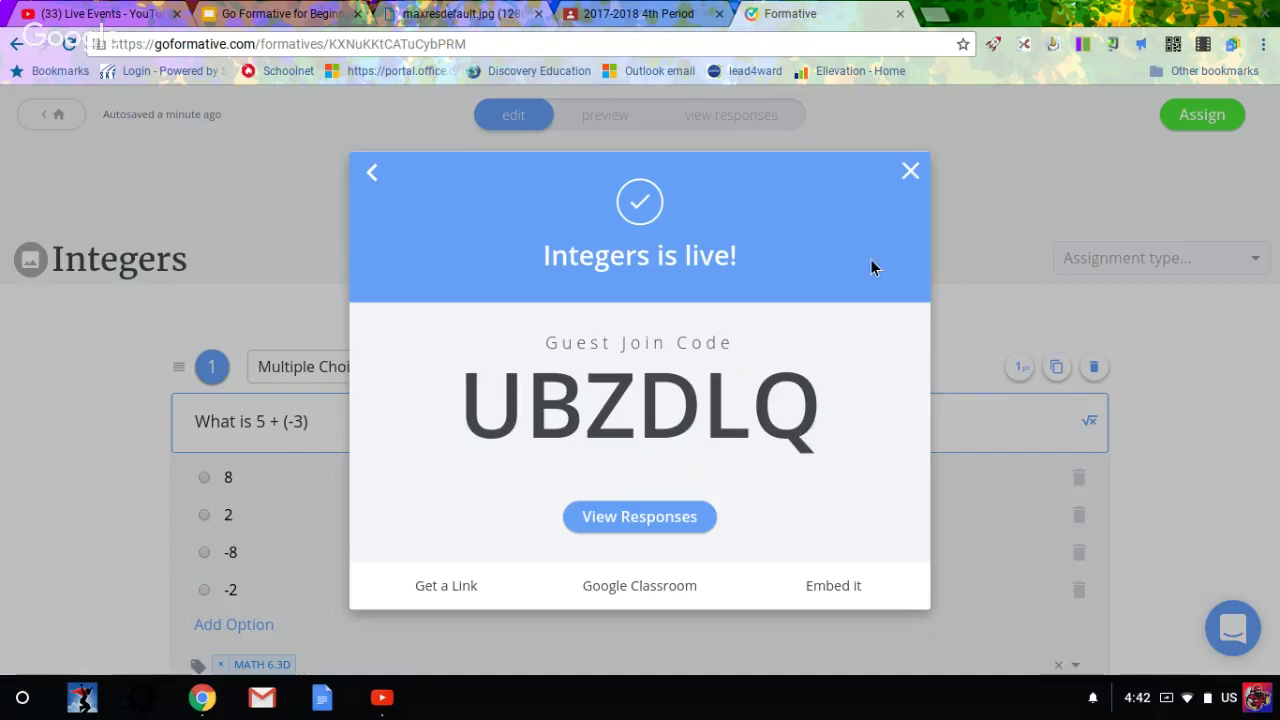
Step: Reopen the assignment settings and assign the formative to the 2017-2018 4th Period class, with Post to Google Classroom enabled
left_click(373, 177)
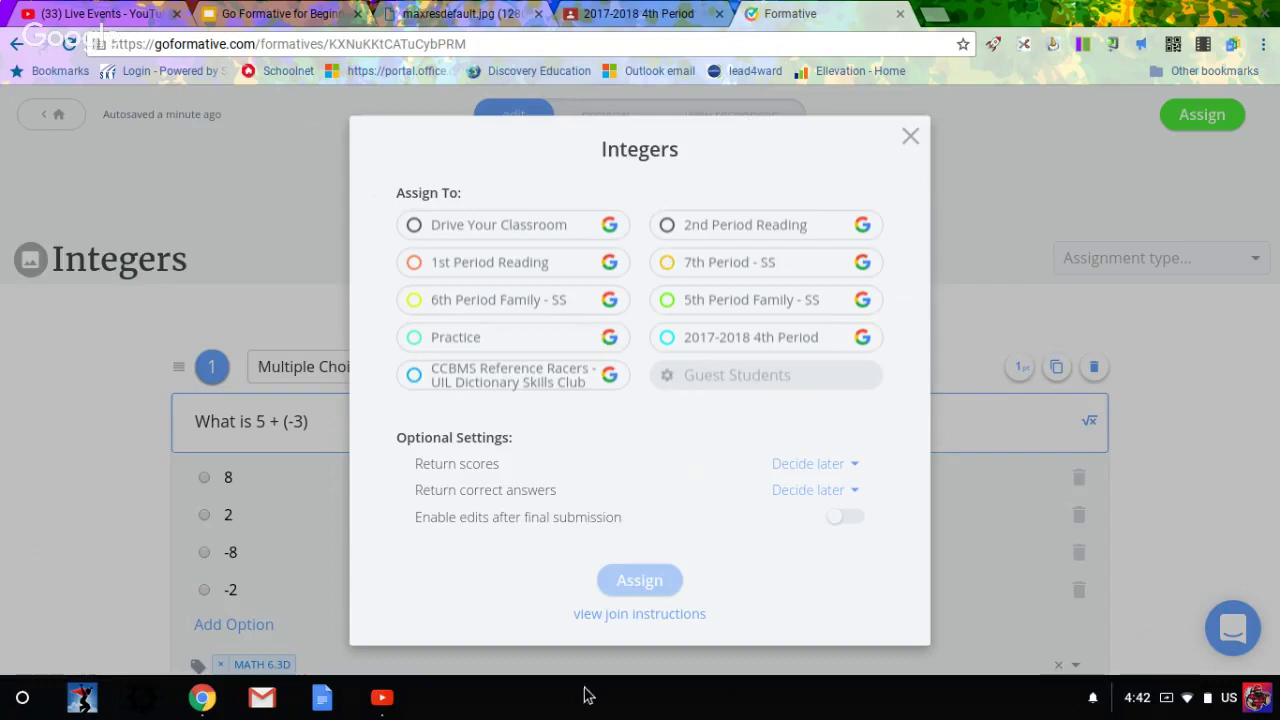
left_click(908, 136)
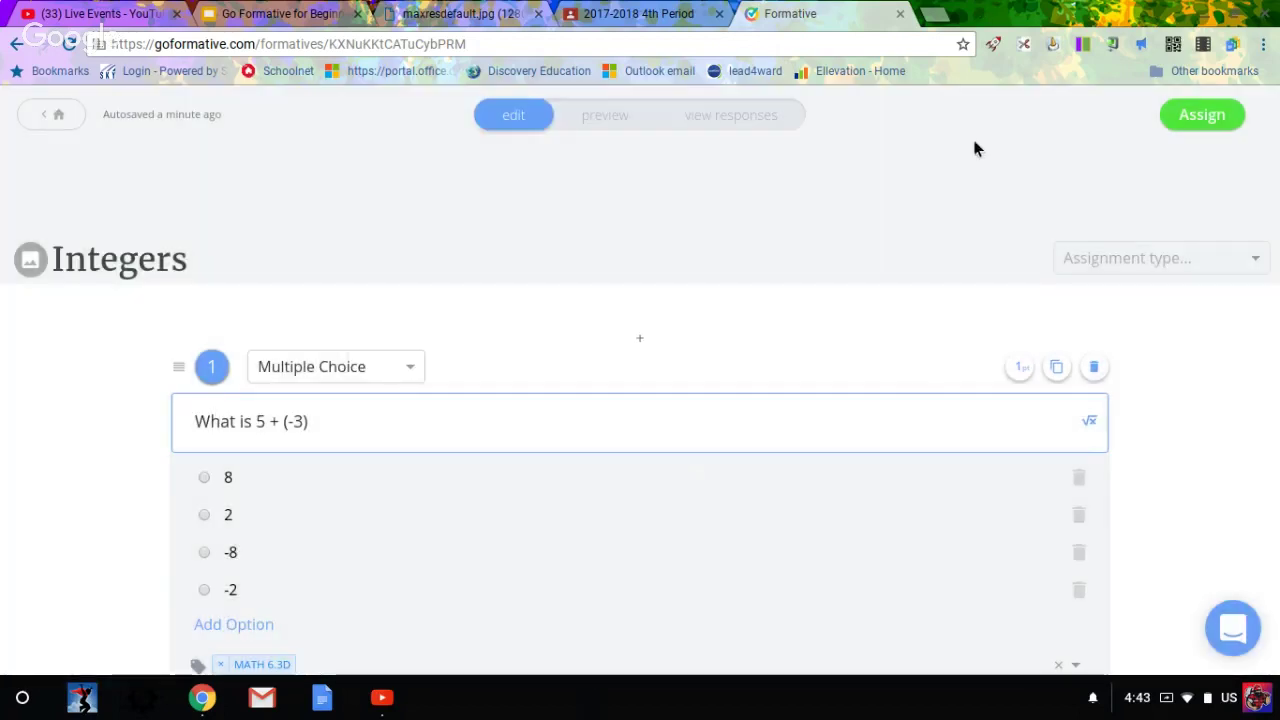
left_click(1215, 117)
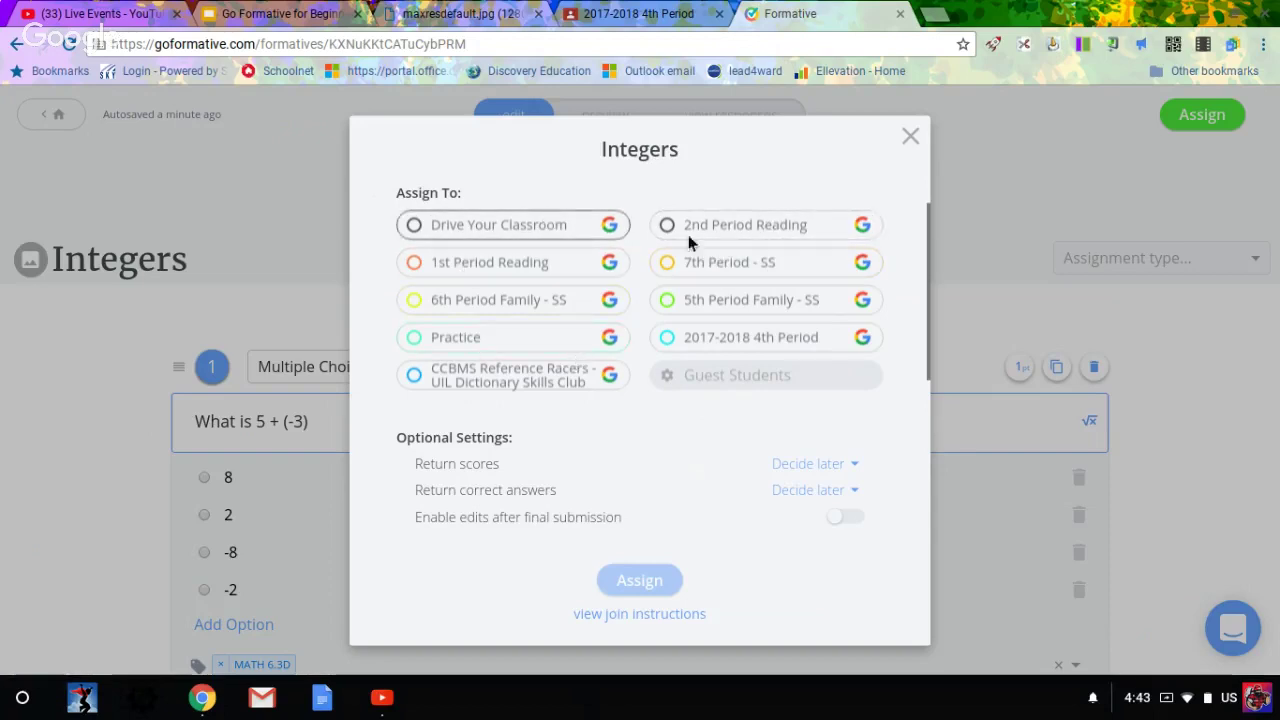
left_click(705, 339)
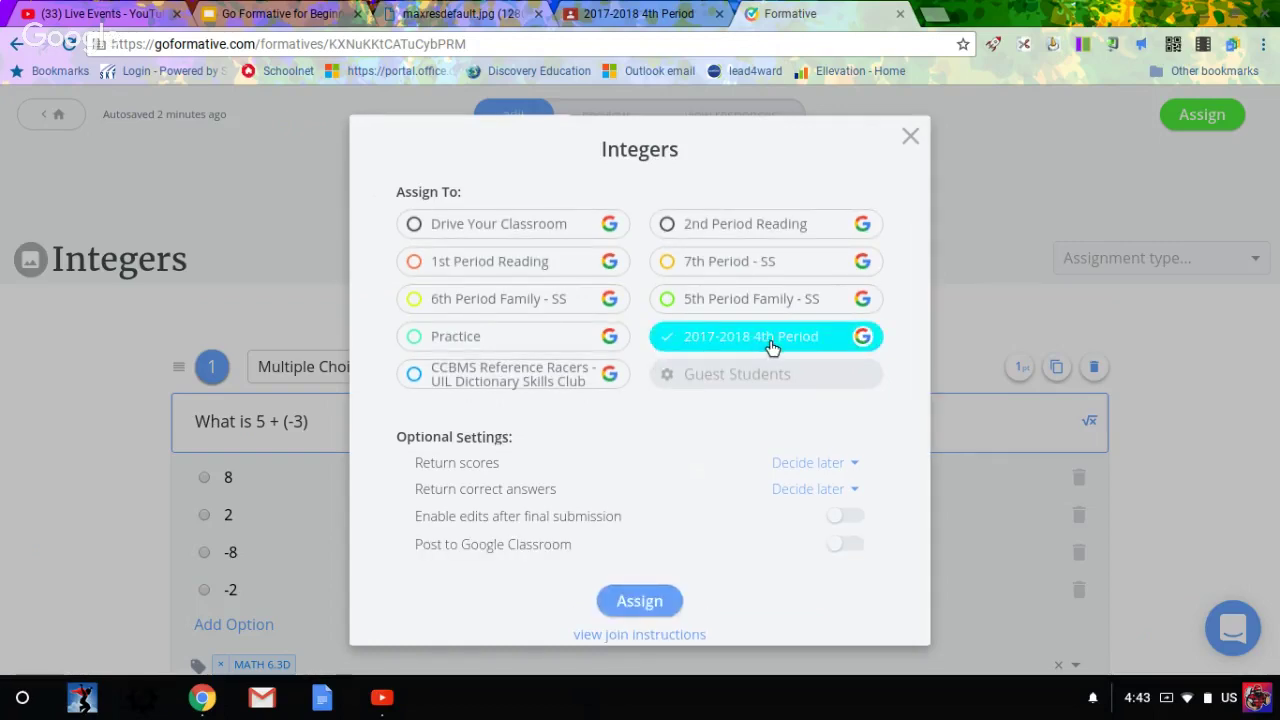
scroll(771, 346, "down", 1)
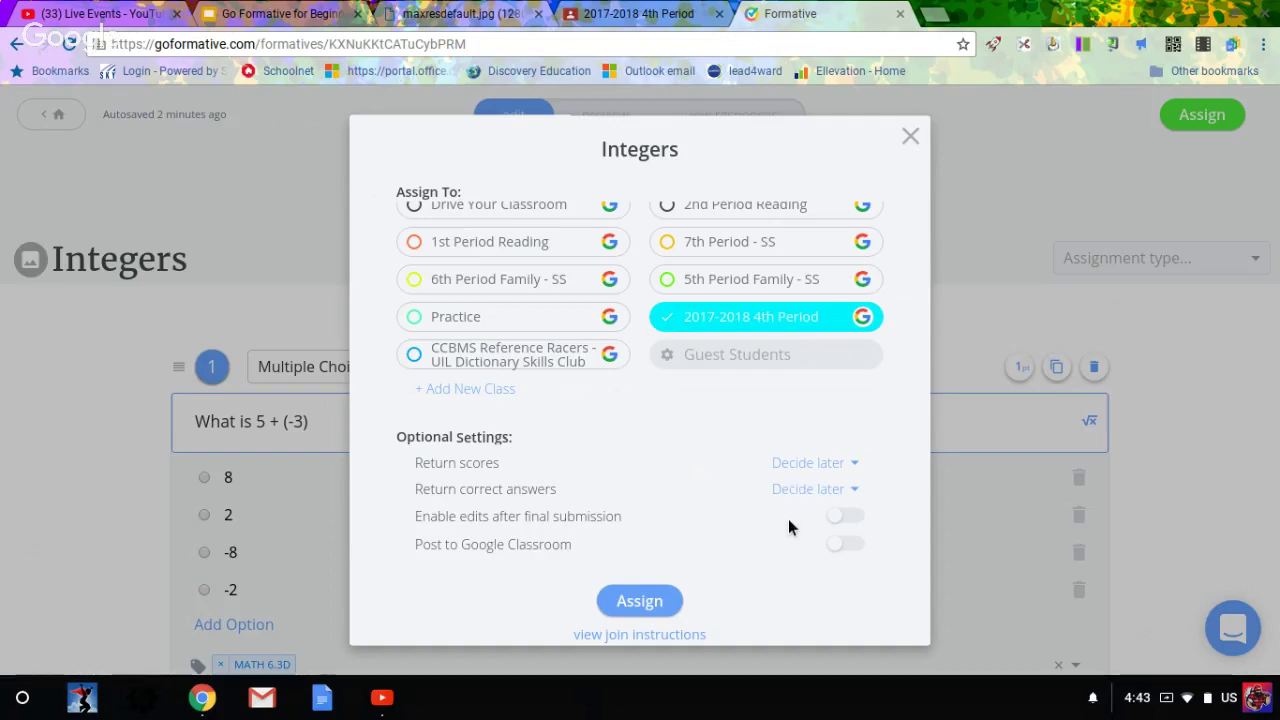
left_click(843, 546)
left_click(640, 601)
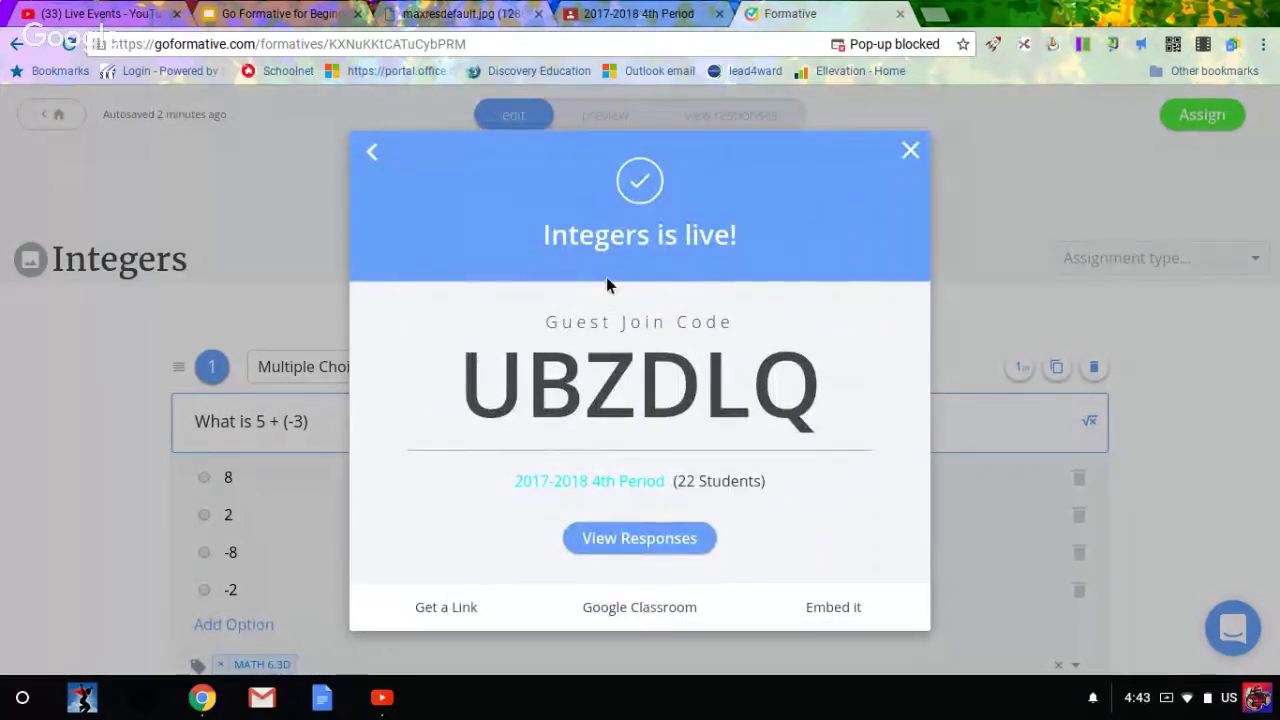
Step: Switch to the 2017-2018 4th Period class in Google Classroom, reload it, and check its stream for the Integers assignment post
left_click(660, 13)
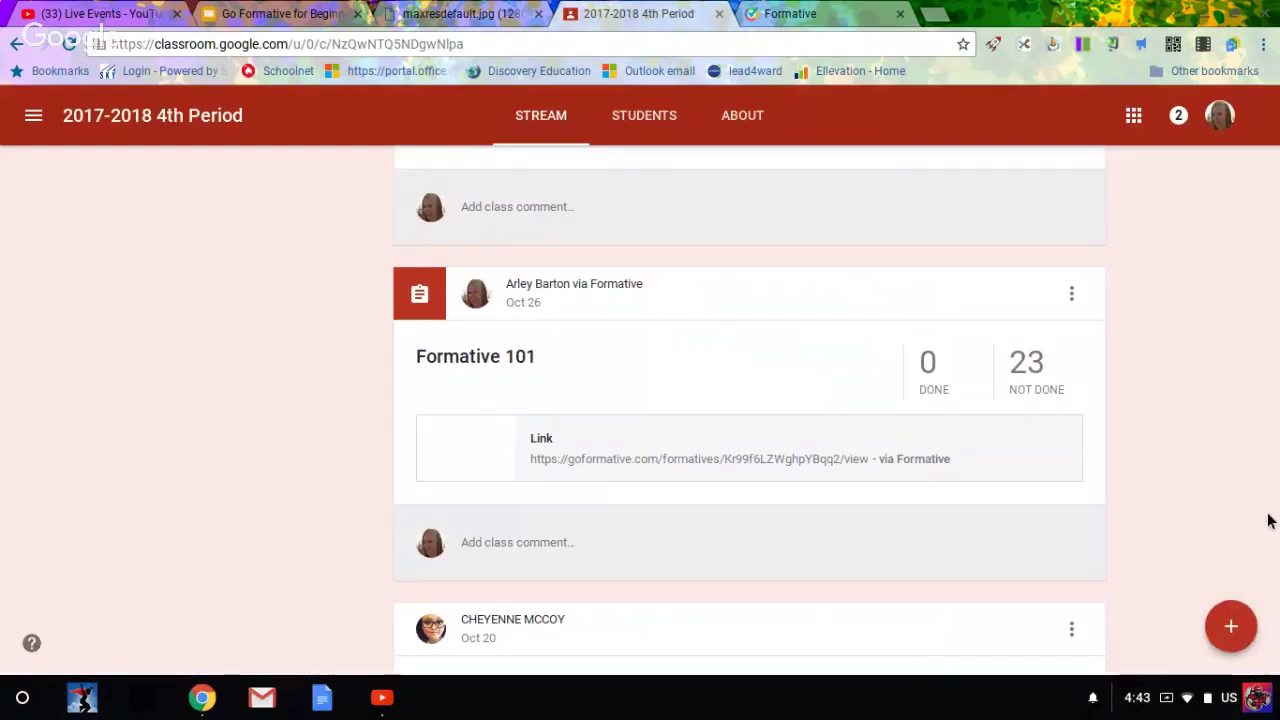
scroll(1162, 479, "down", 10)
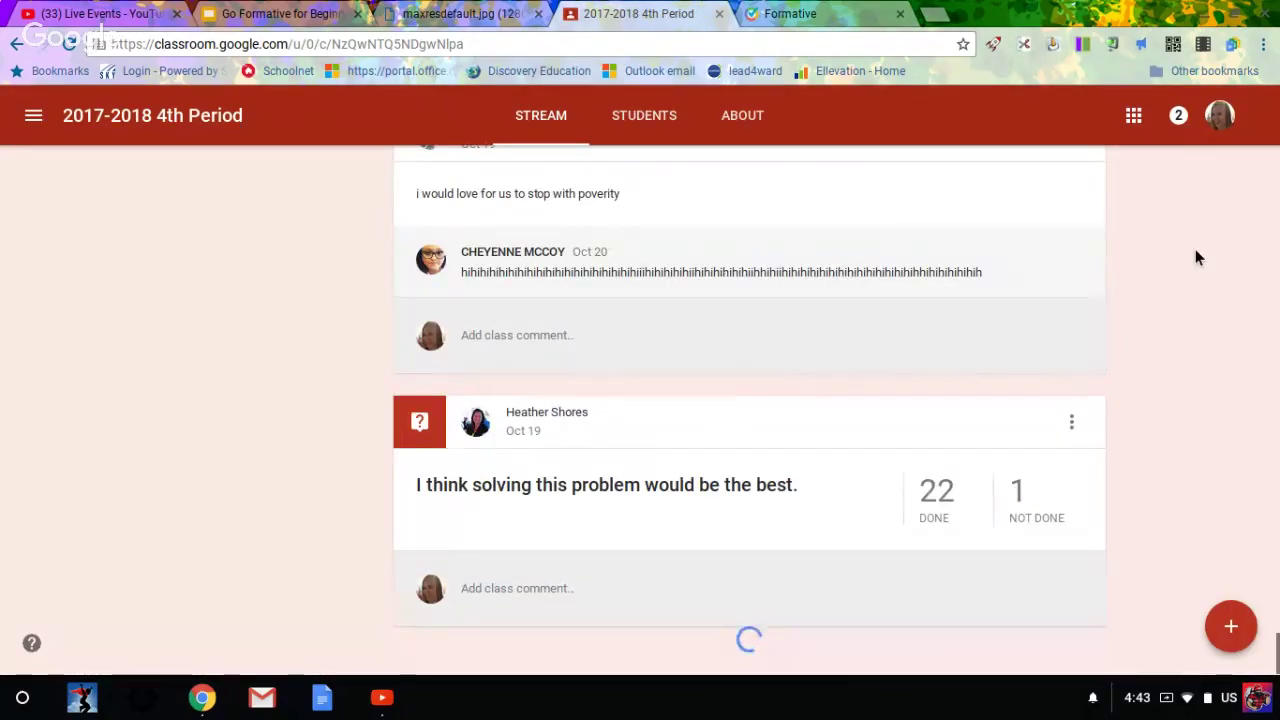
scroll(1086, 230, "down", 5)
scroll(1086, 230, "down", 3)
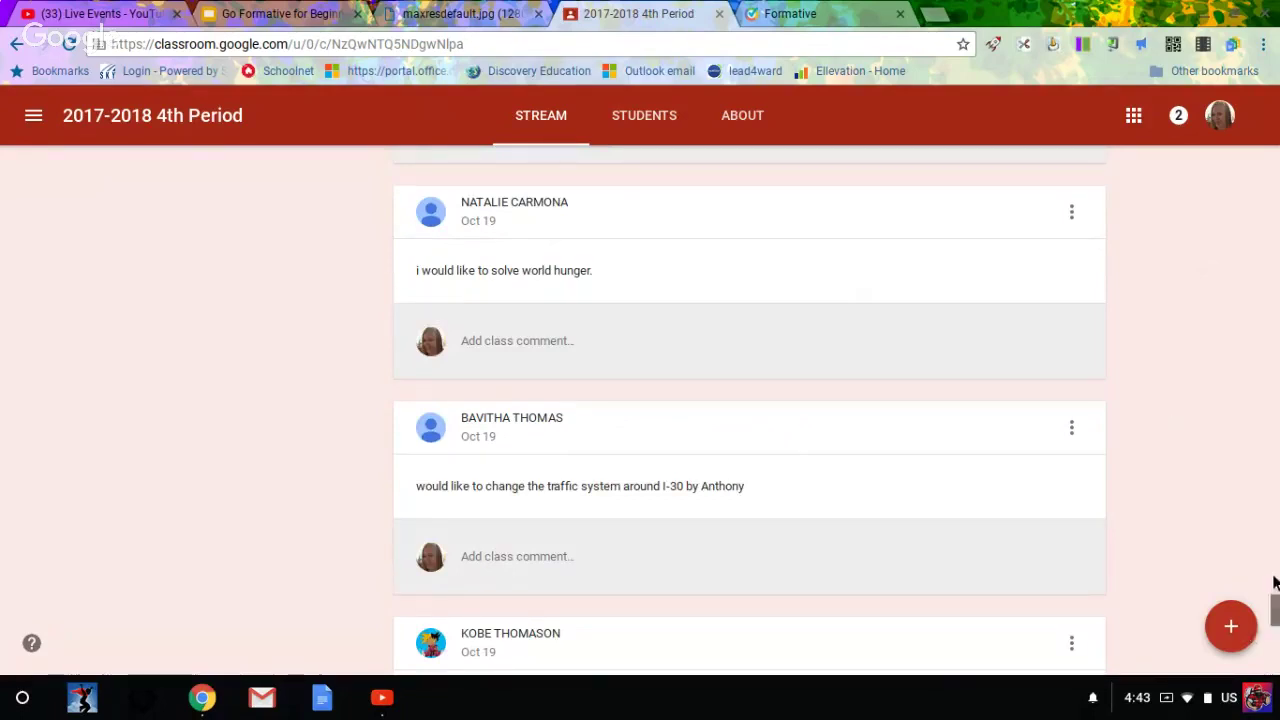
scroll(1272, 585, "up", 20)
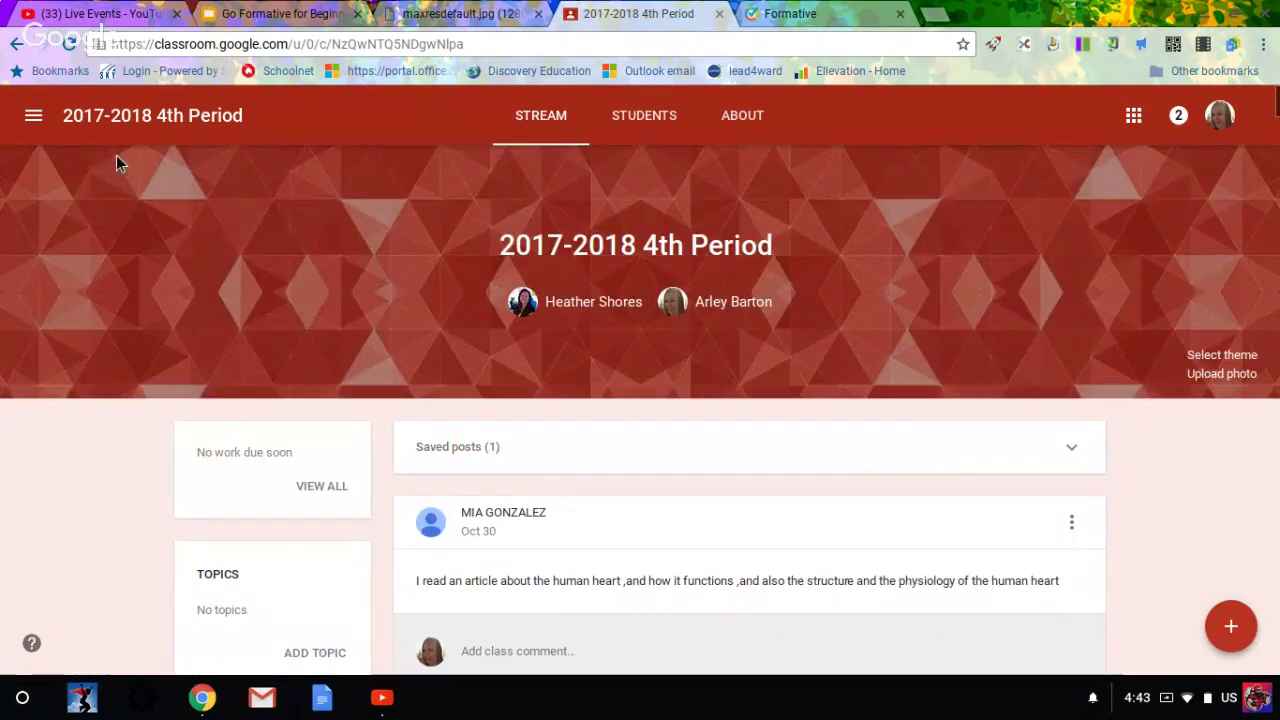
left_click(68, 46)
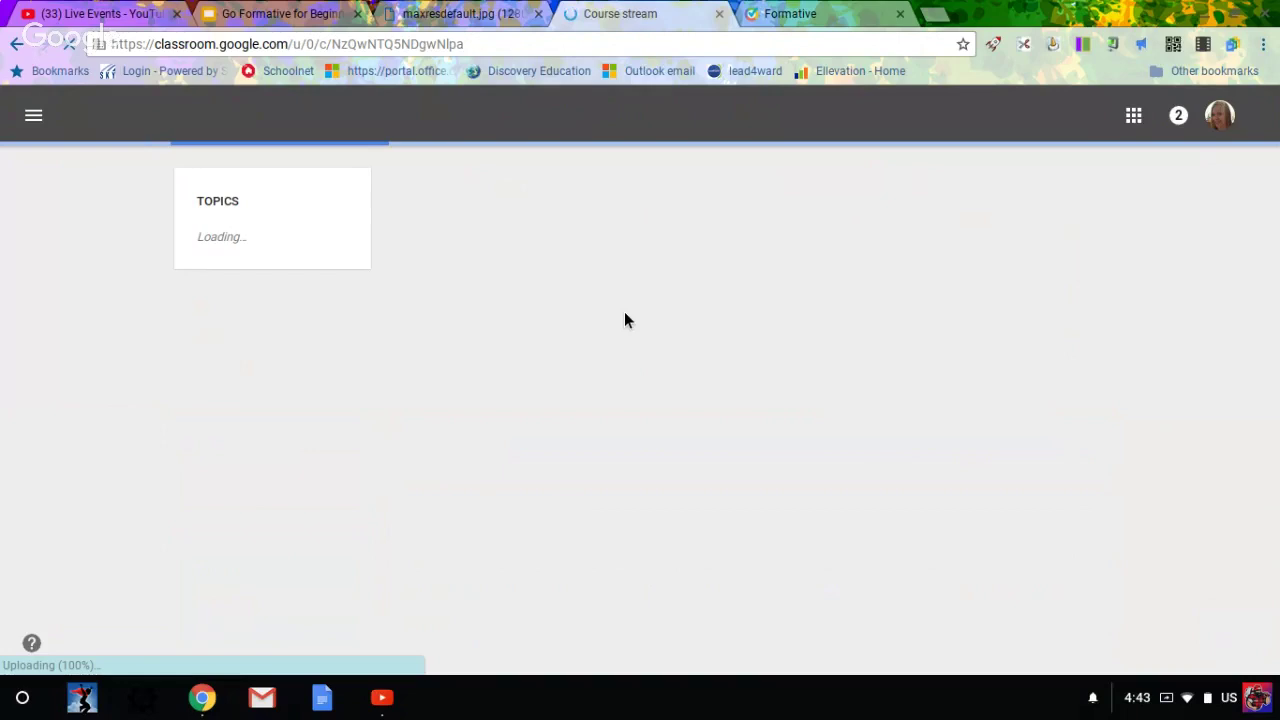
scroll(658, 373, "down", 2)
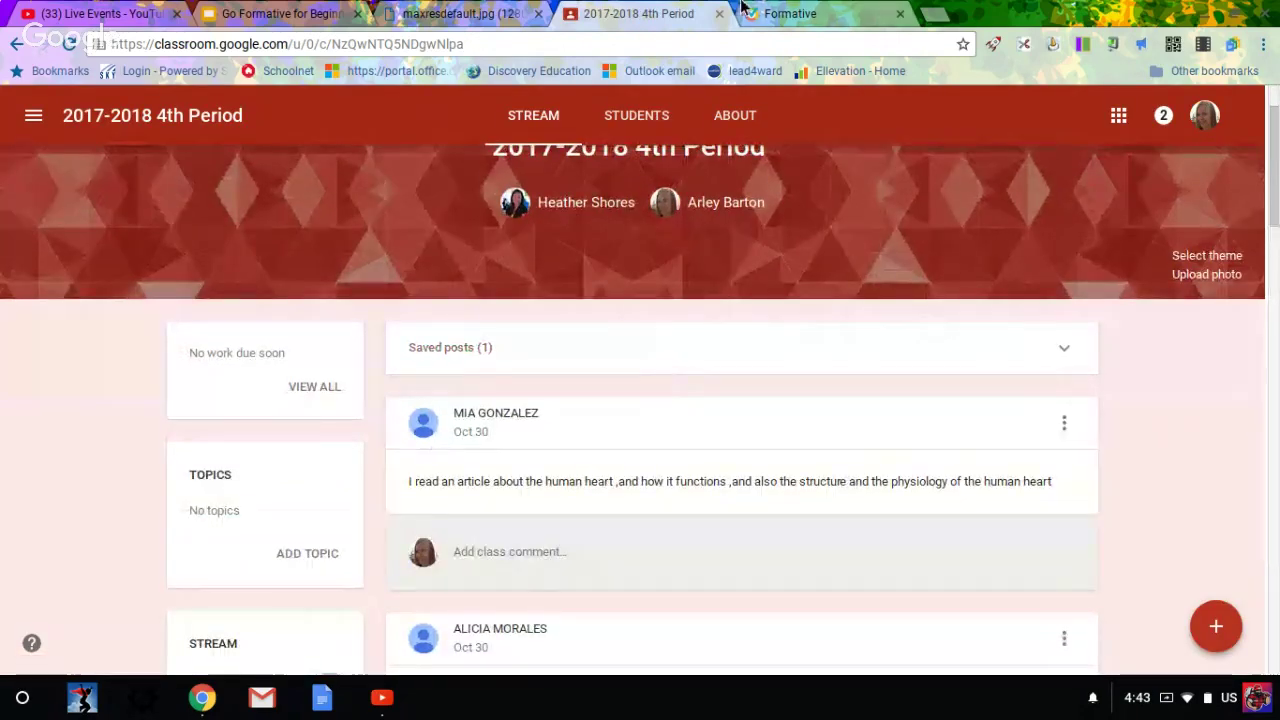
scroll(688, 426, "down", 2)
scroll(690, 428, "up", 4)
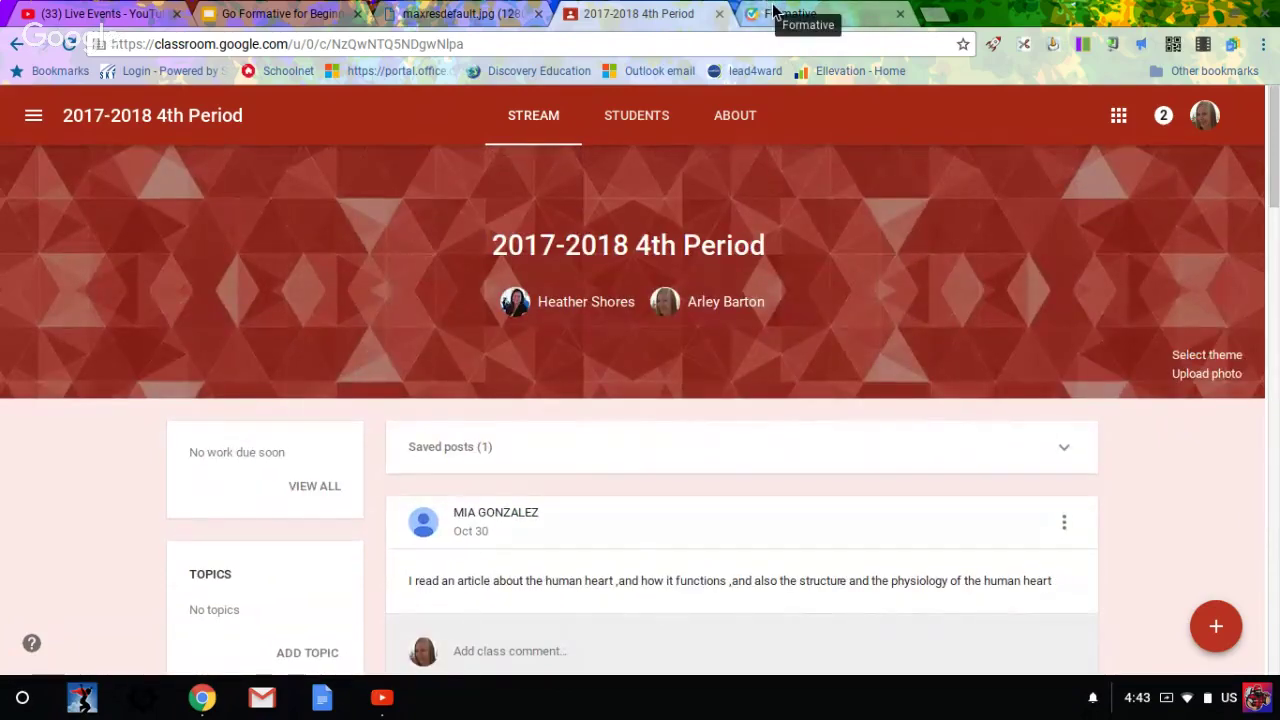
Step: Close the Integers join-code dialog in Formative, then reload the 4th Period class stream in Google Classroom
left_click(773, 12)
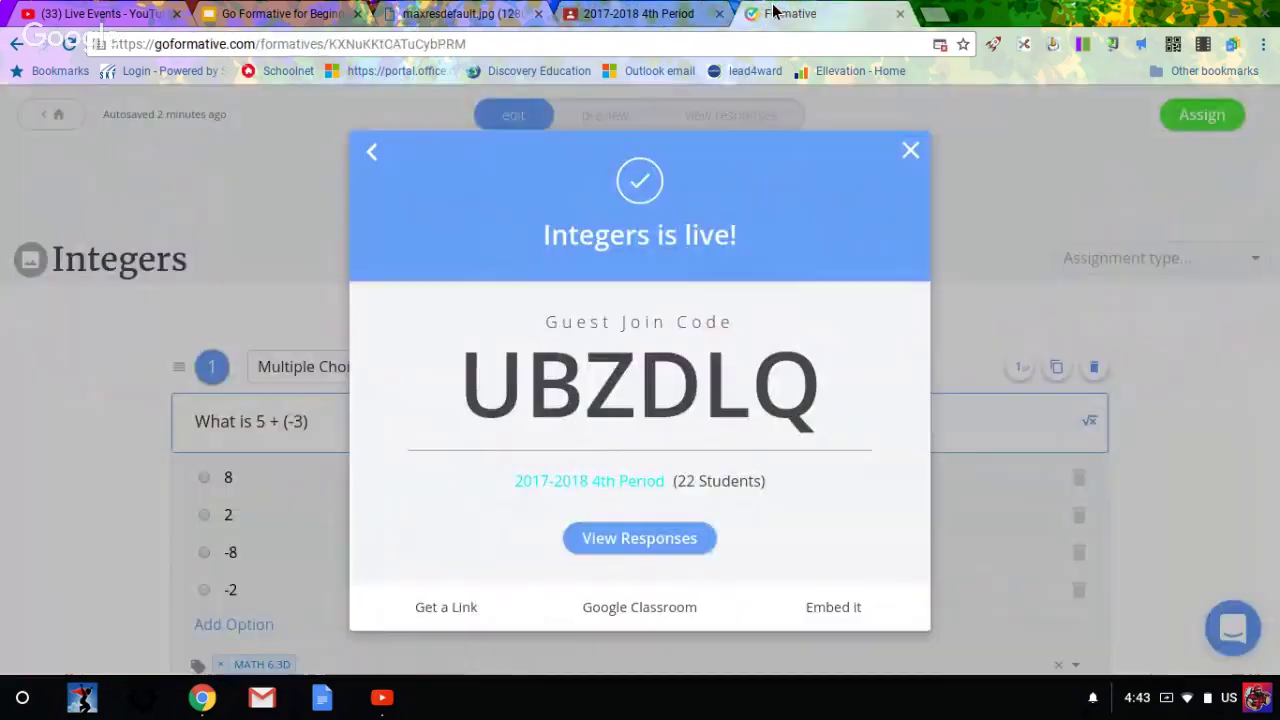
left_click(904, 148)
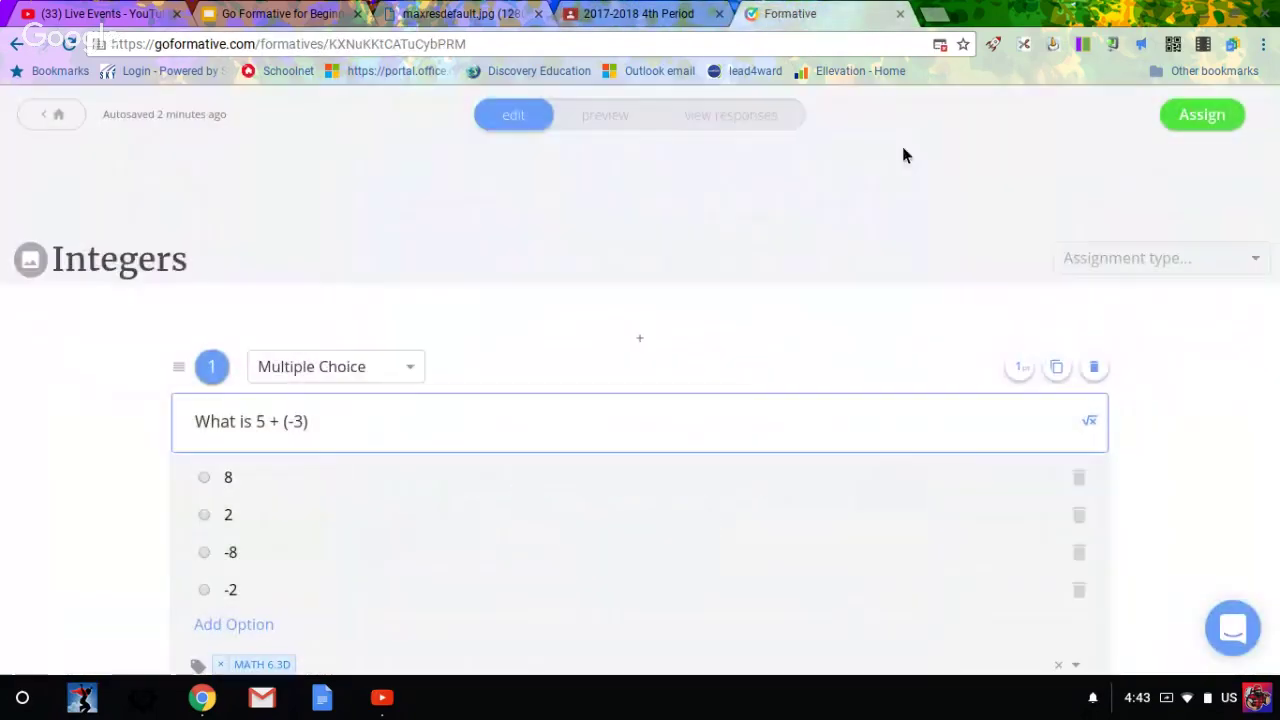
left_click(616, 16)
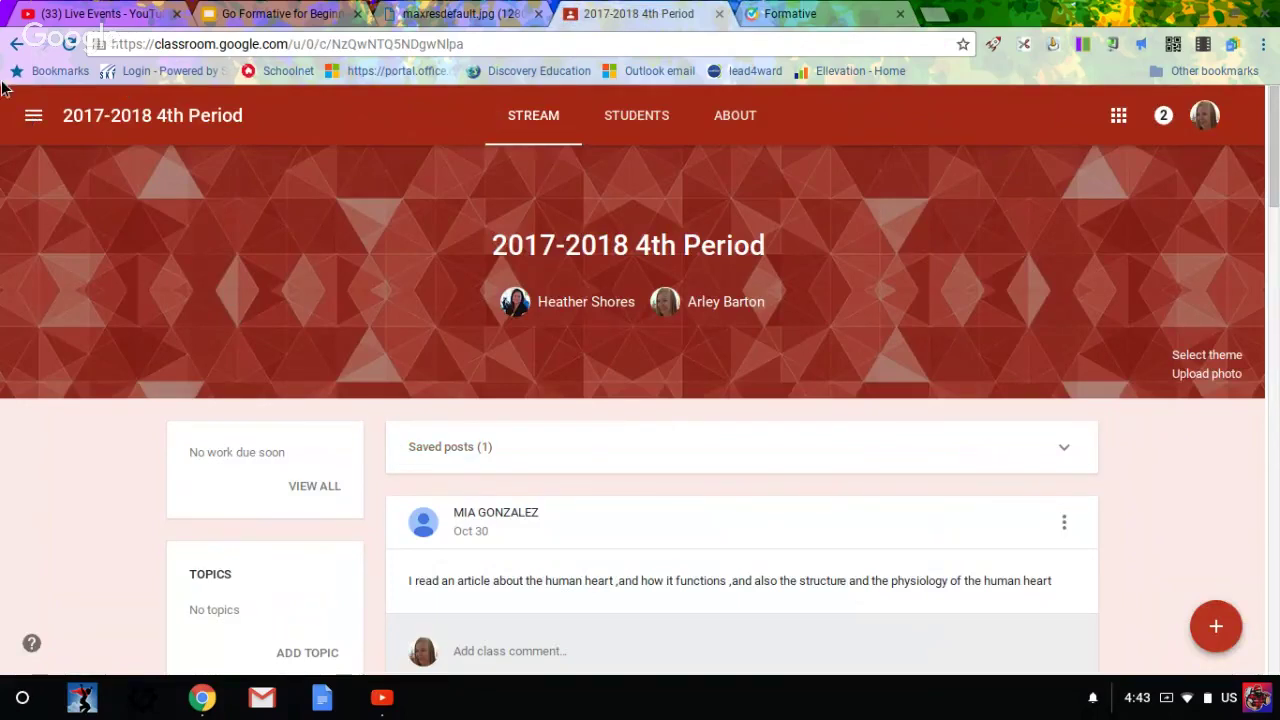
left_click(68, 45)
left_click(838, 10)
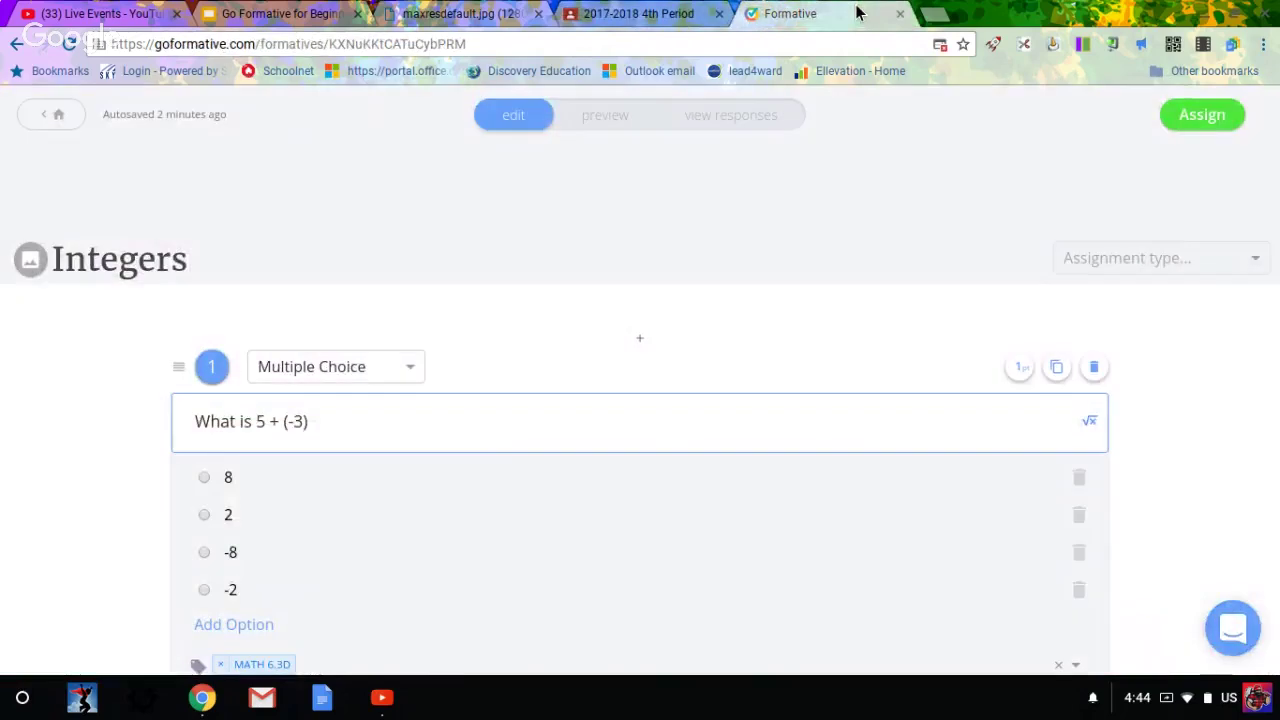
left_click(1215, 116)
left_click(760, 313)
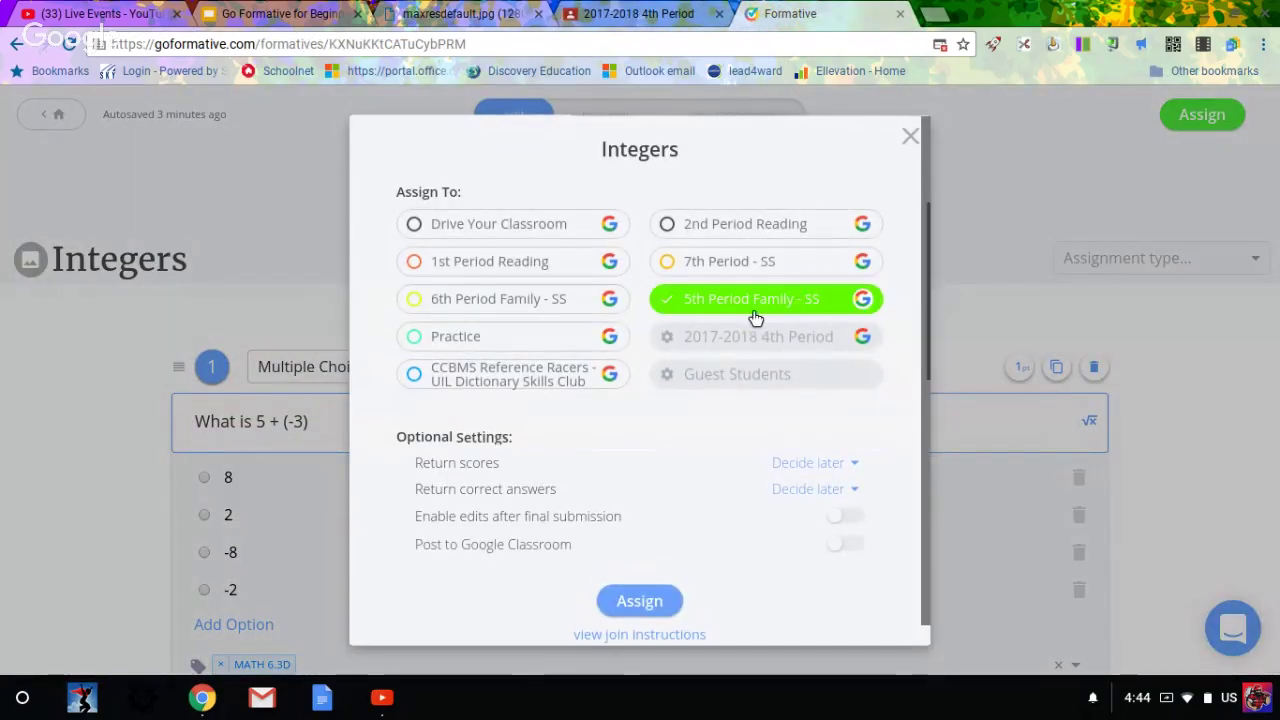
left_click(908, 139)
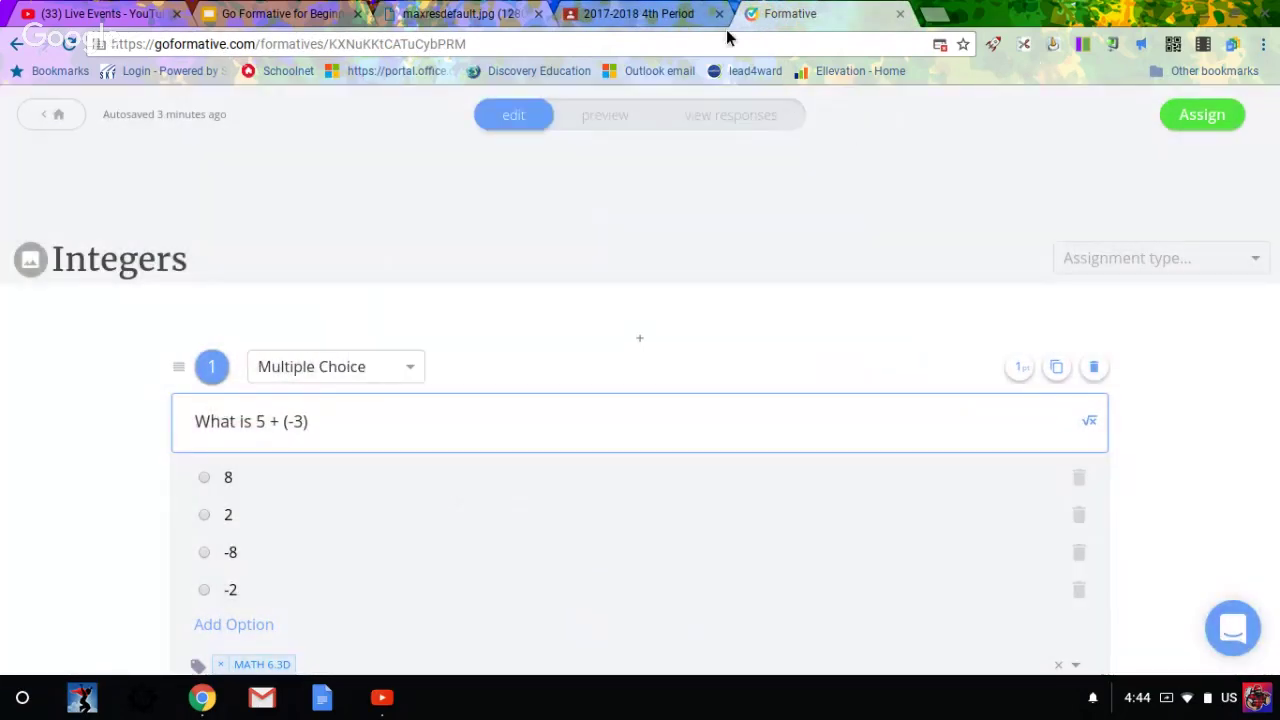
Step: Switch to the 4th Period class in Google Classroom and find the Formative 101 assignment and its link in the stream
left_click(595, 19)
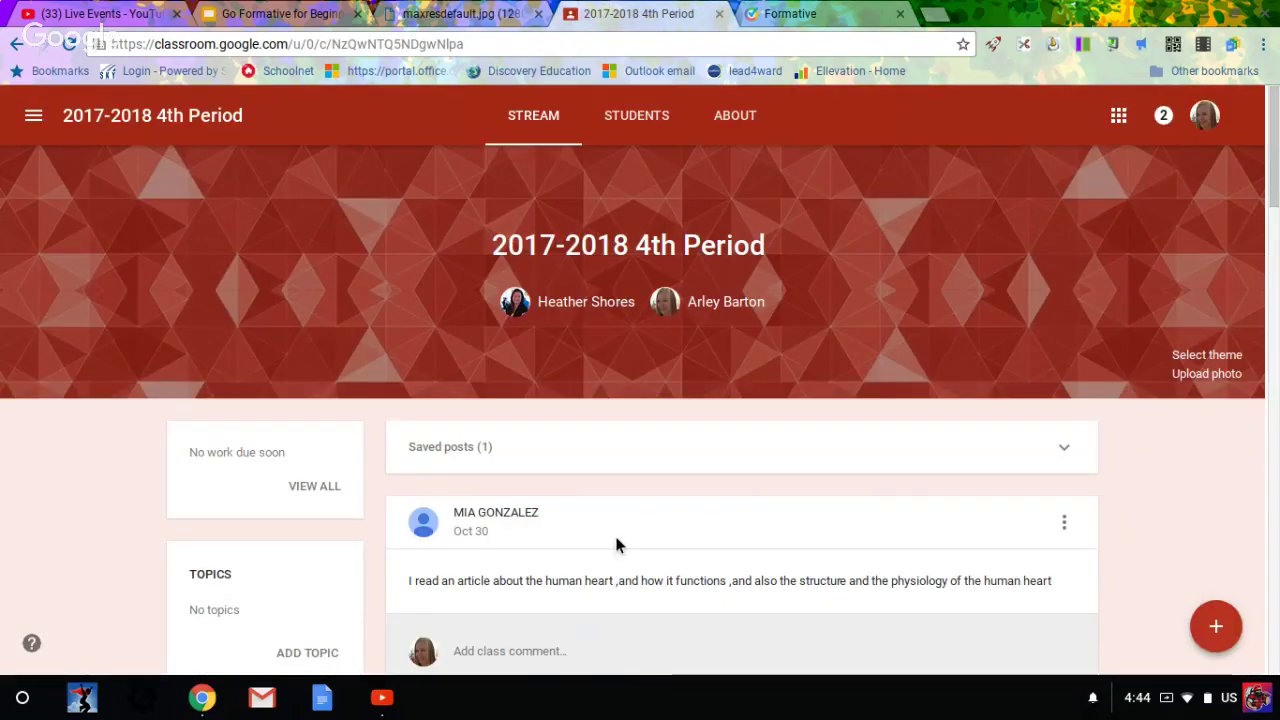
scroll(615, 540, "down", 10)
scroll(616, 545, "down", 15)
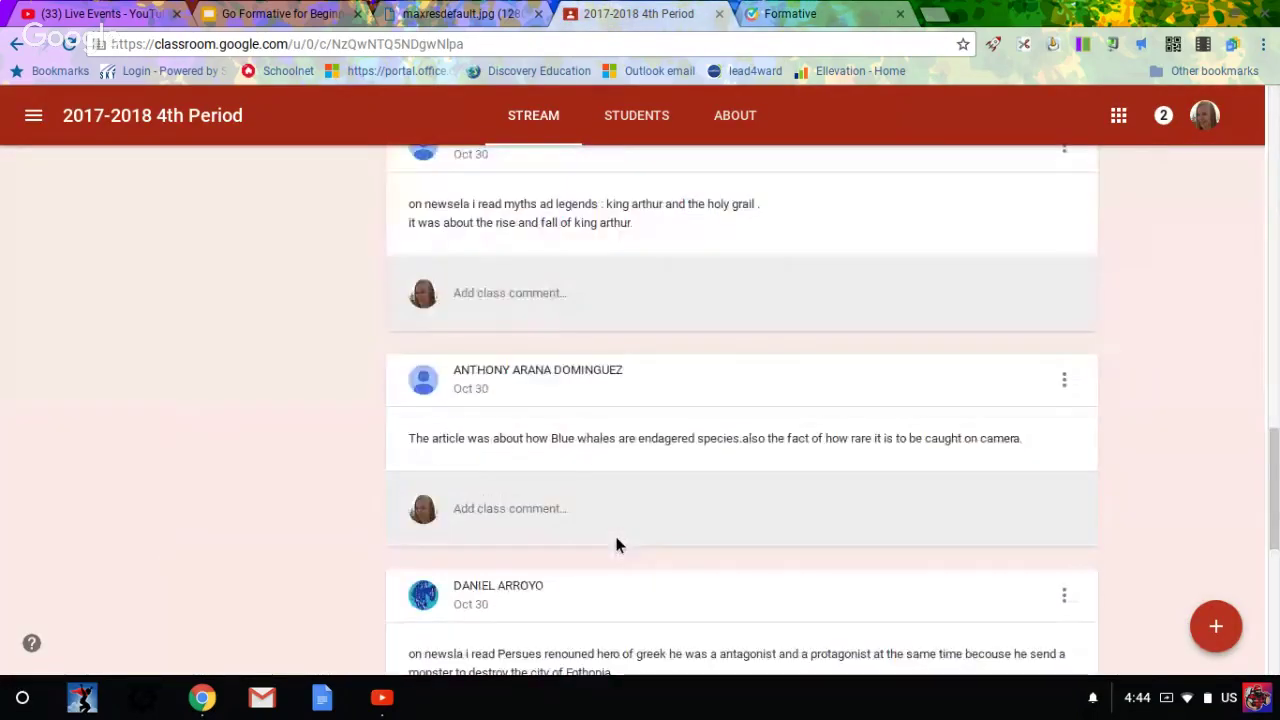
scroll(616, 545, "down", 10)
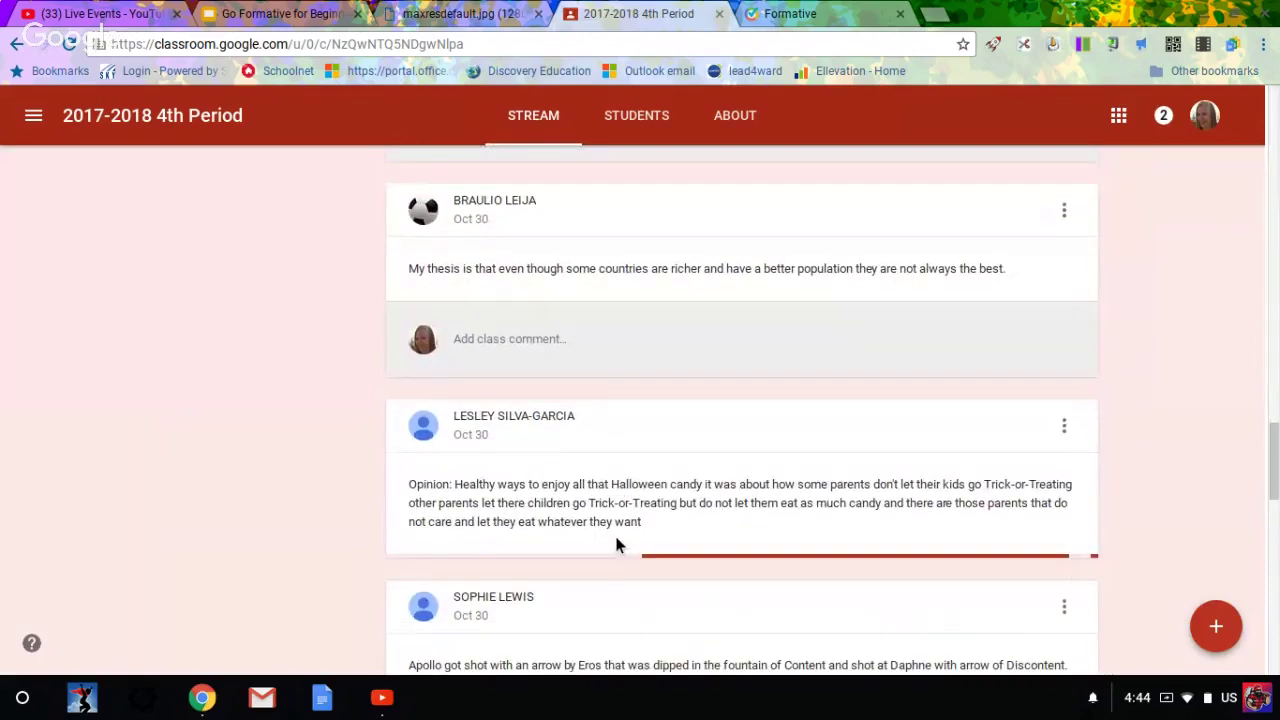
scroll(616, 540, "down", 5)
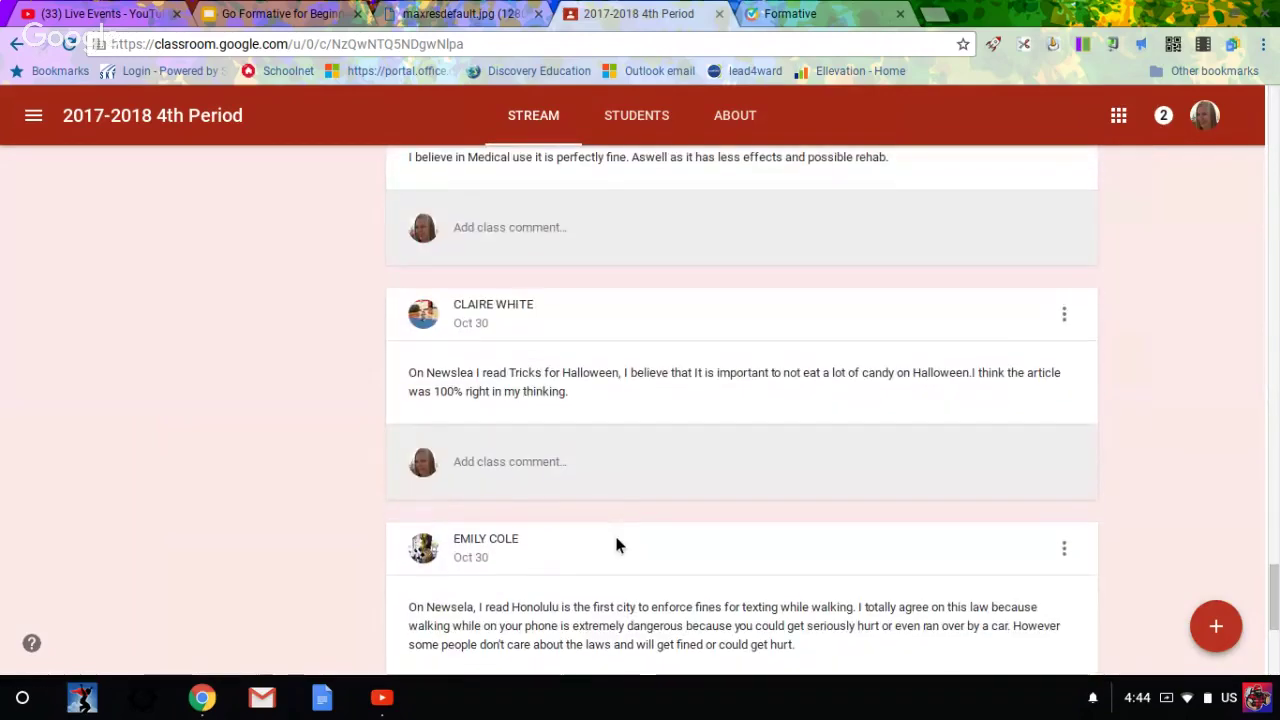
scroll(366, 462, "down", 12)
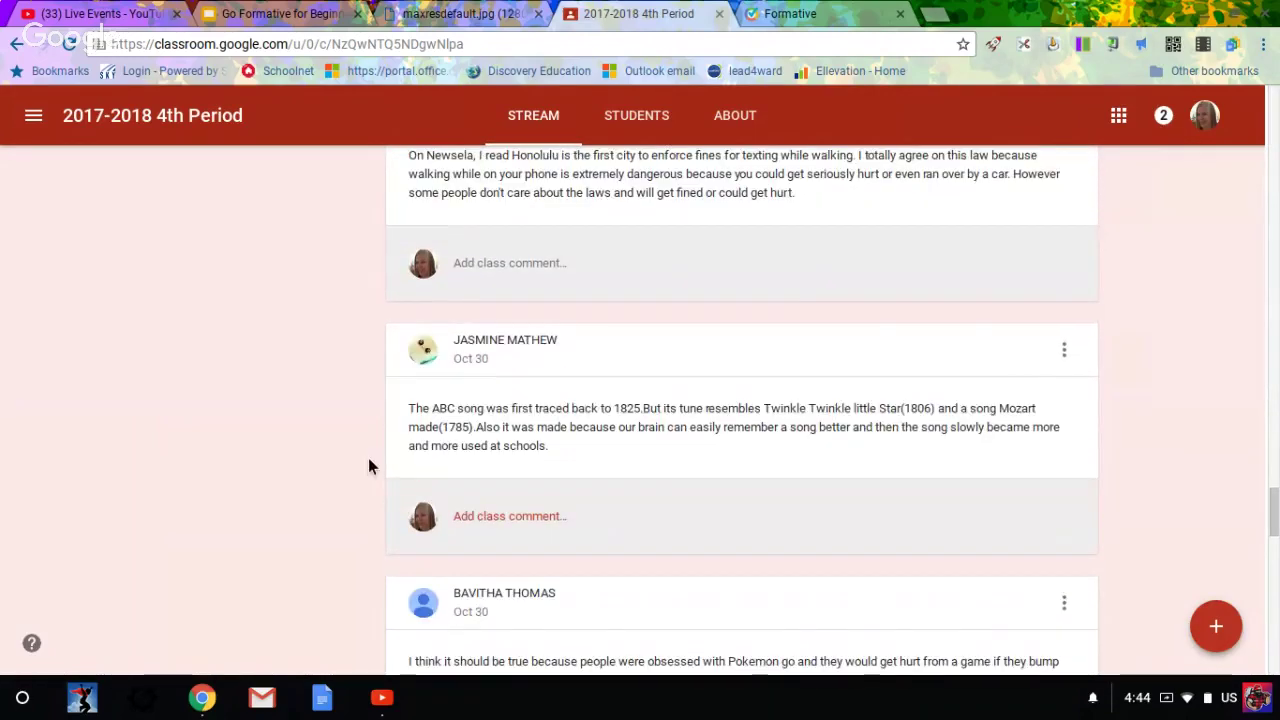
scroll(363, 456, "down", 5)
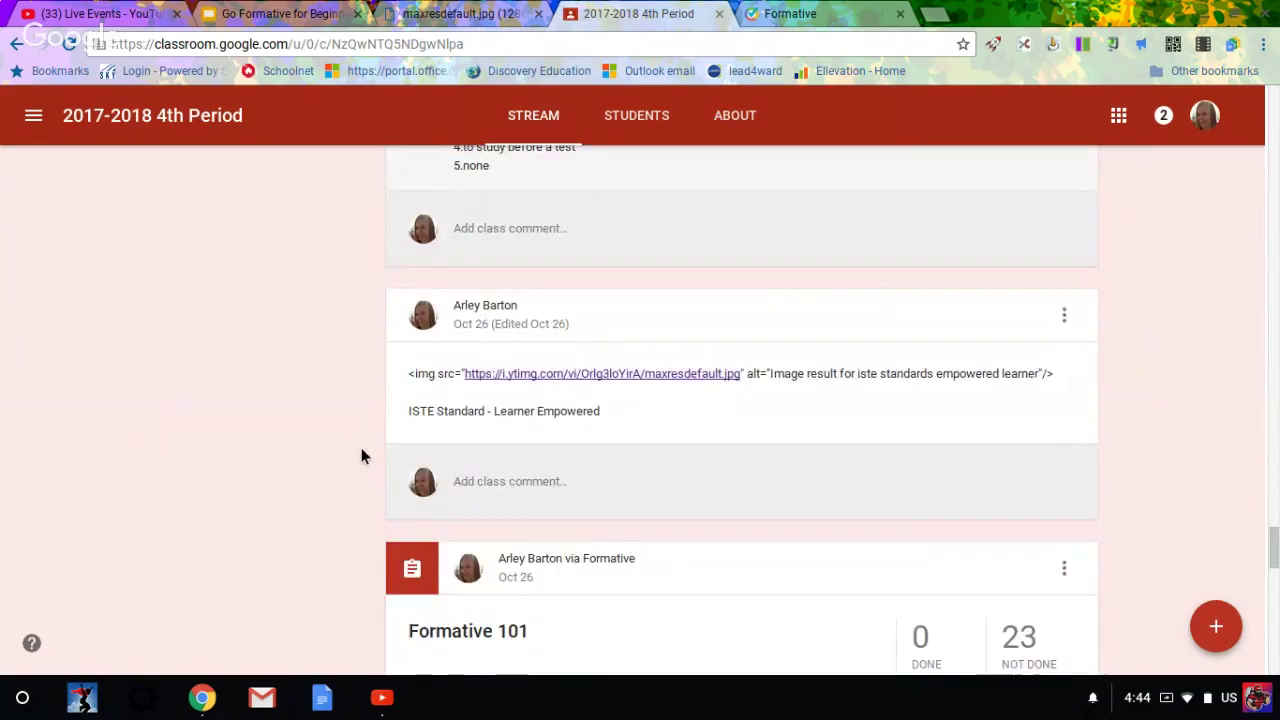
scroll(363, 456, "down", 3)
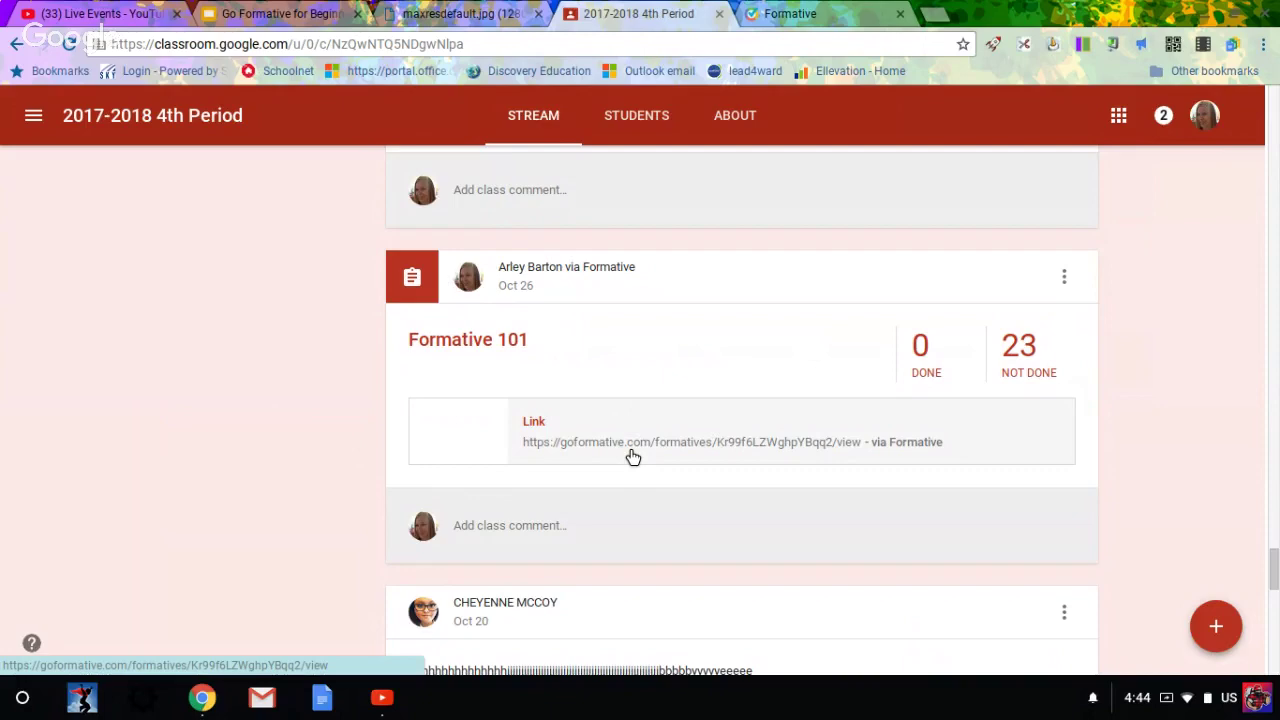
Step: Expand the class comments on the post asking five questions about the app and read the students' answers
scroll(632, 456, "up", 4)
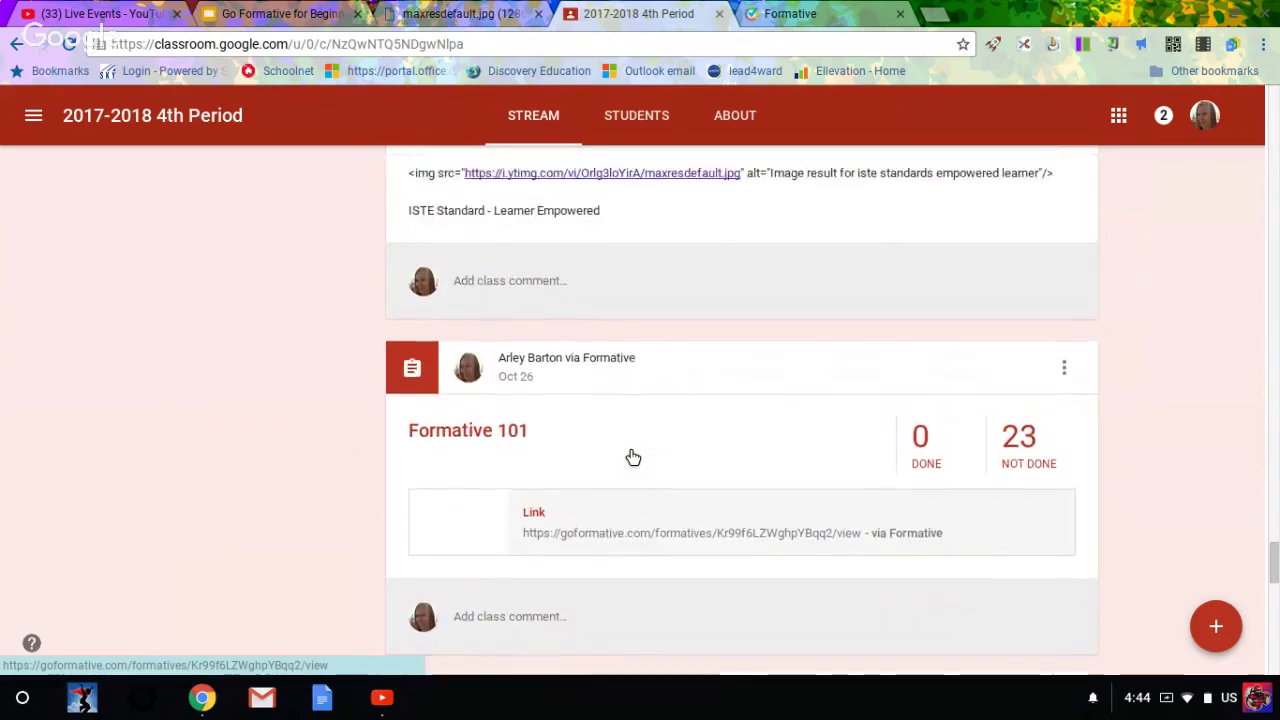
scroll(630, 457, "up", 3)
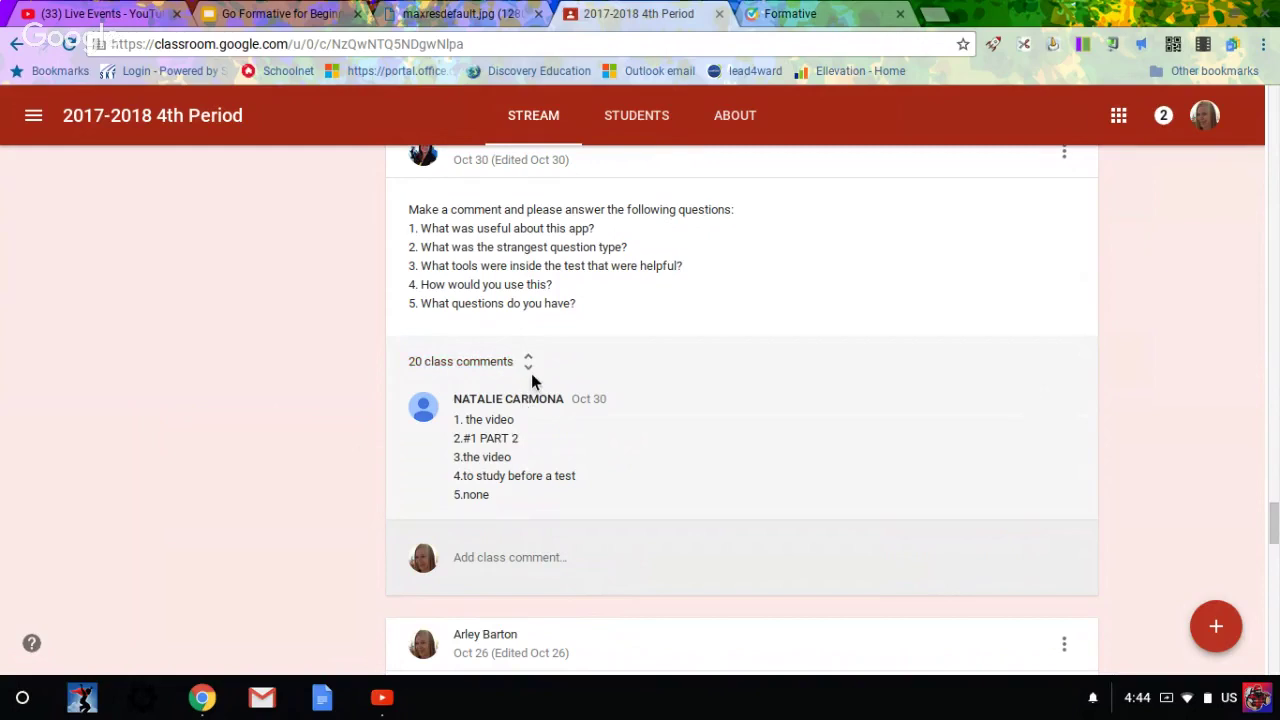
left_click(531, 373)
scroll(531, 373, "down", 3)
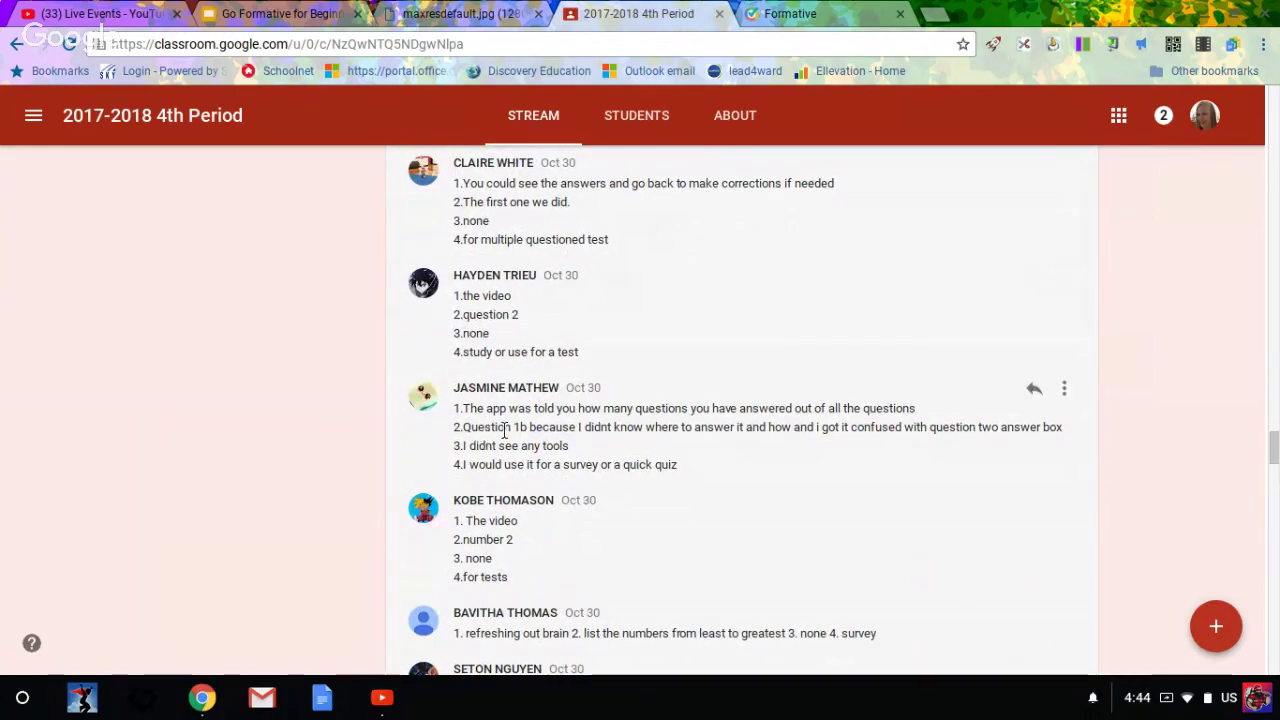
Step: Switch to Formative, leave the Integers formative, and open Formative 101 from the list of formatives
left_click(820, 10)
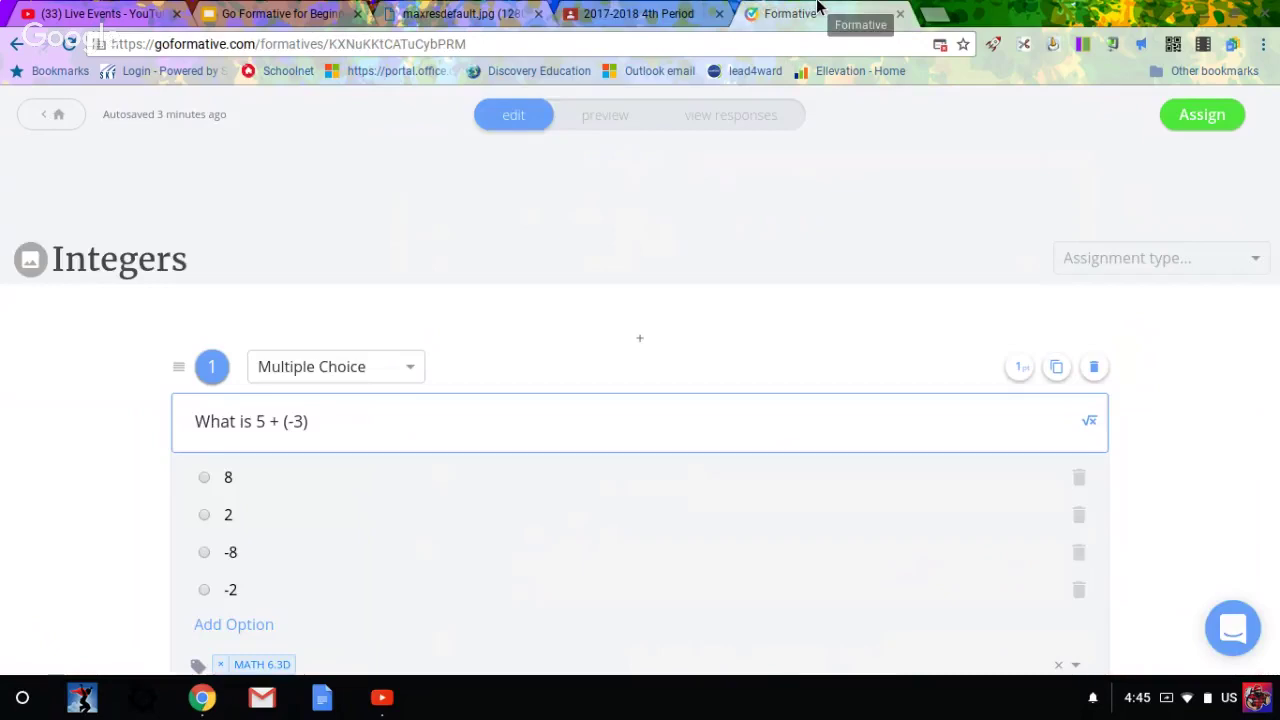
left_click(59, 116)
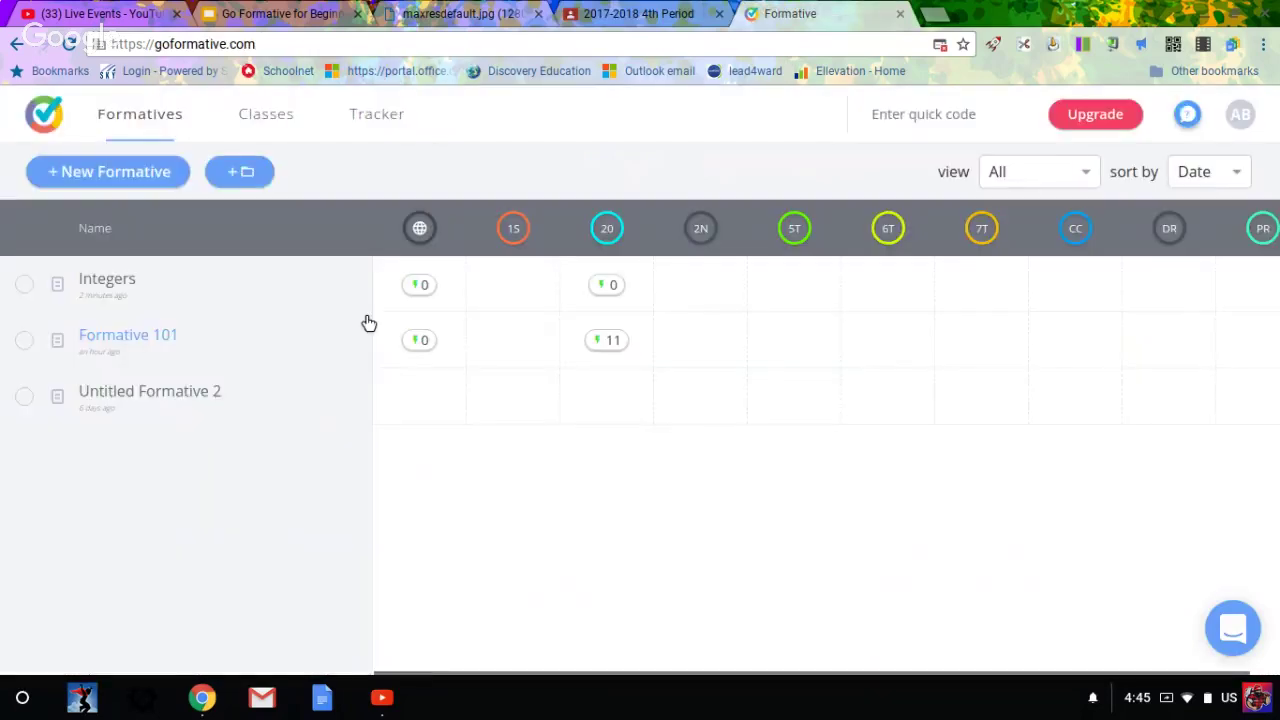
left_click(126, 338)
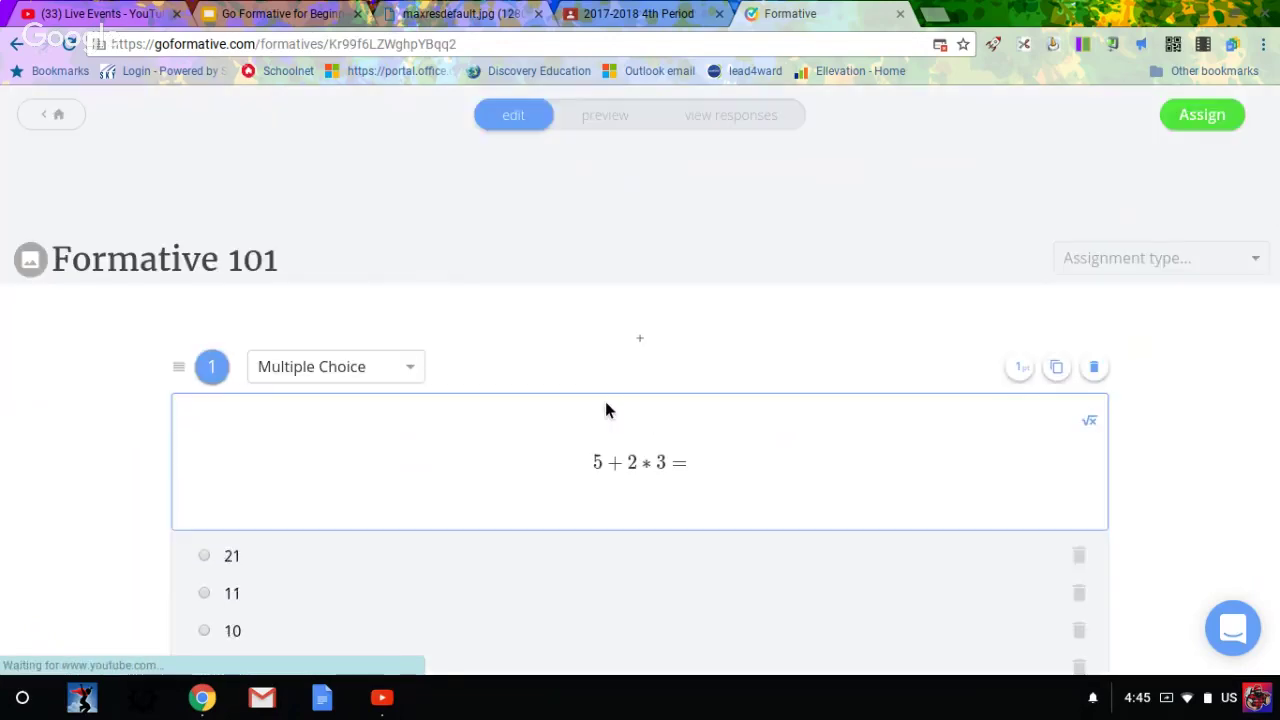
Step: View the whiteboard in Formative 101 about ordering numbers from least to greatest, and close it
scroll(605, 401, "down", 5)
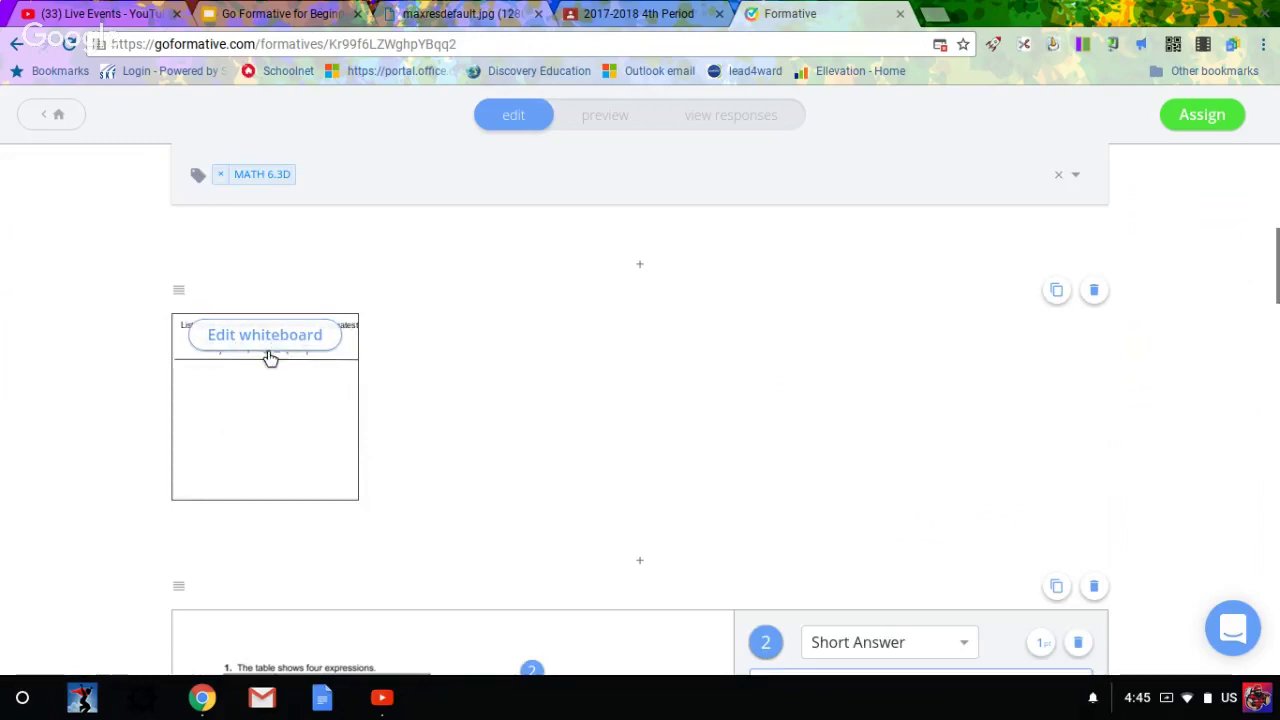
left_click(287, 335)
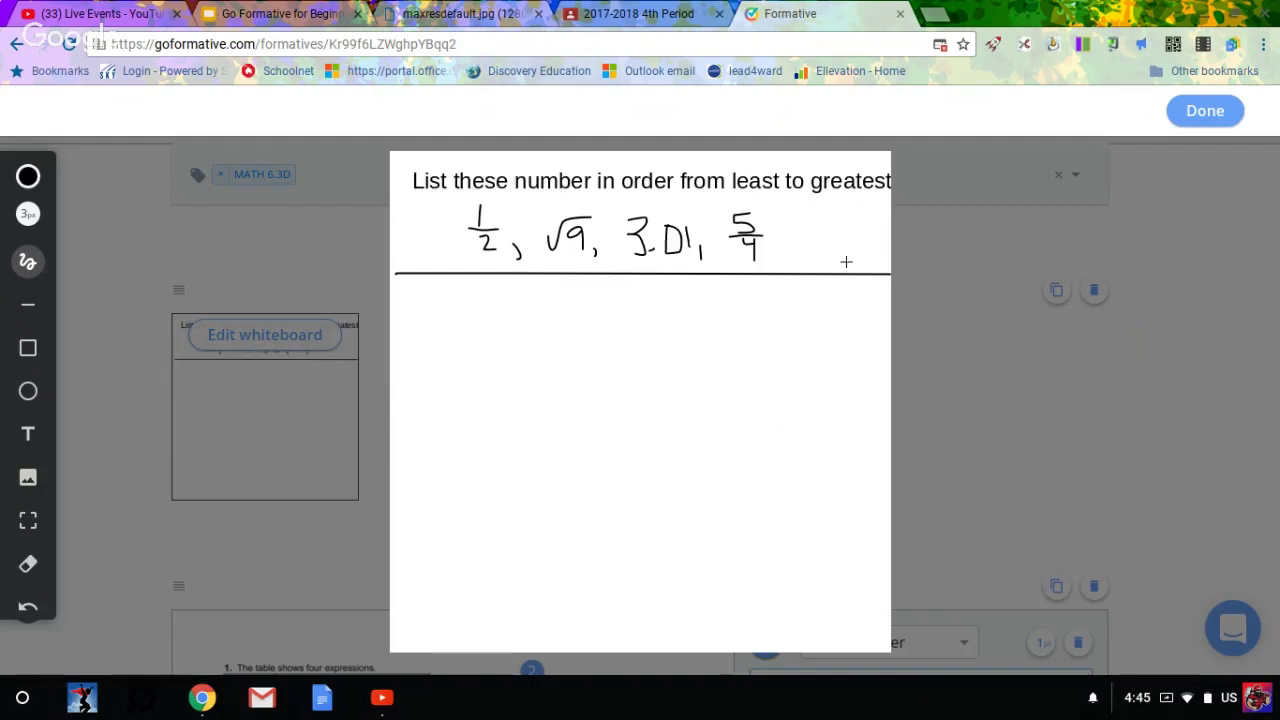
left_click(1192, 111)
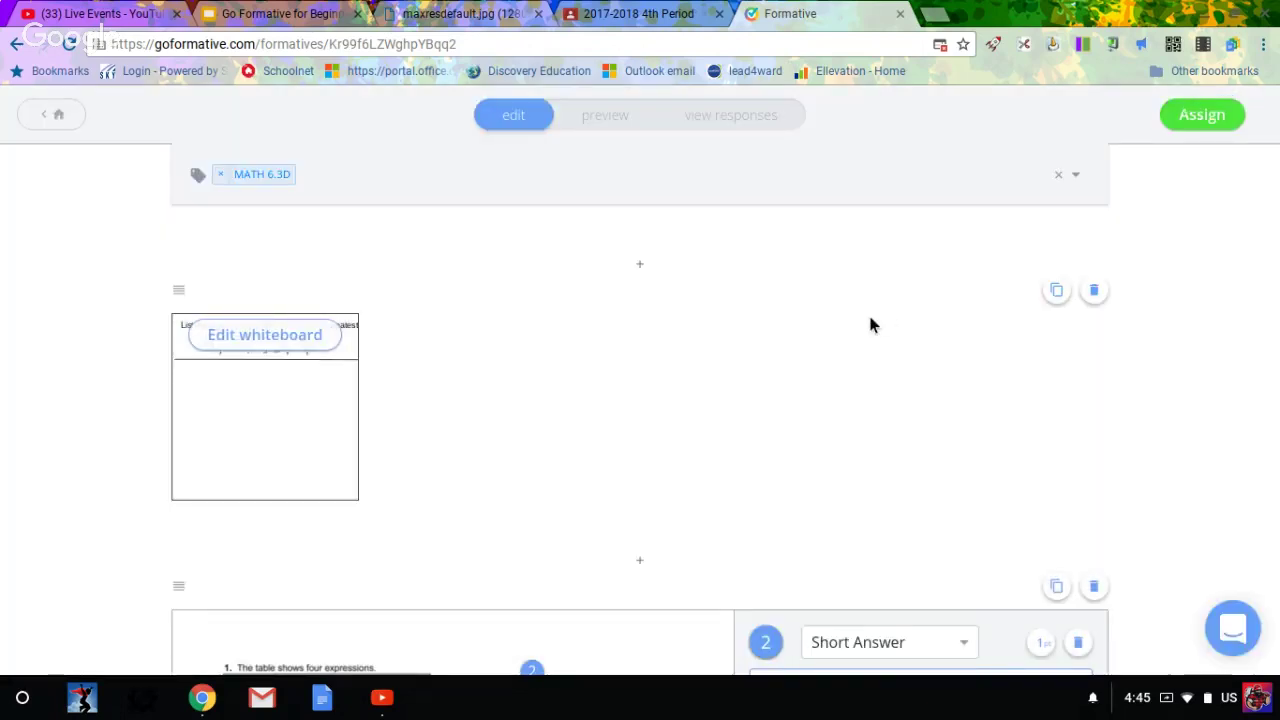
Step: Examine the worksheet about equivalent expressions and its attached short answer question 2 in Formative 101
scroll(870, 325, "down", 3)
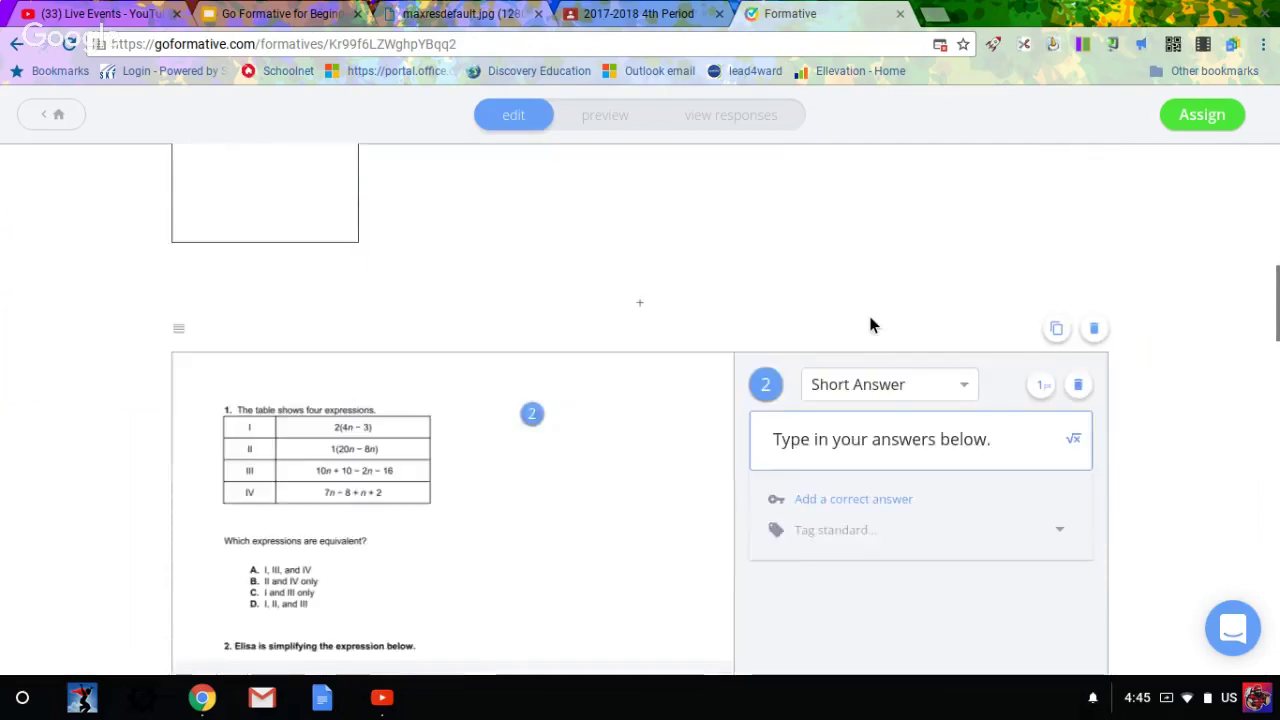
scroll(870, 318, "down", 1)
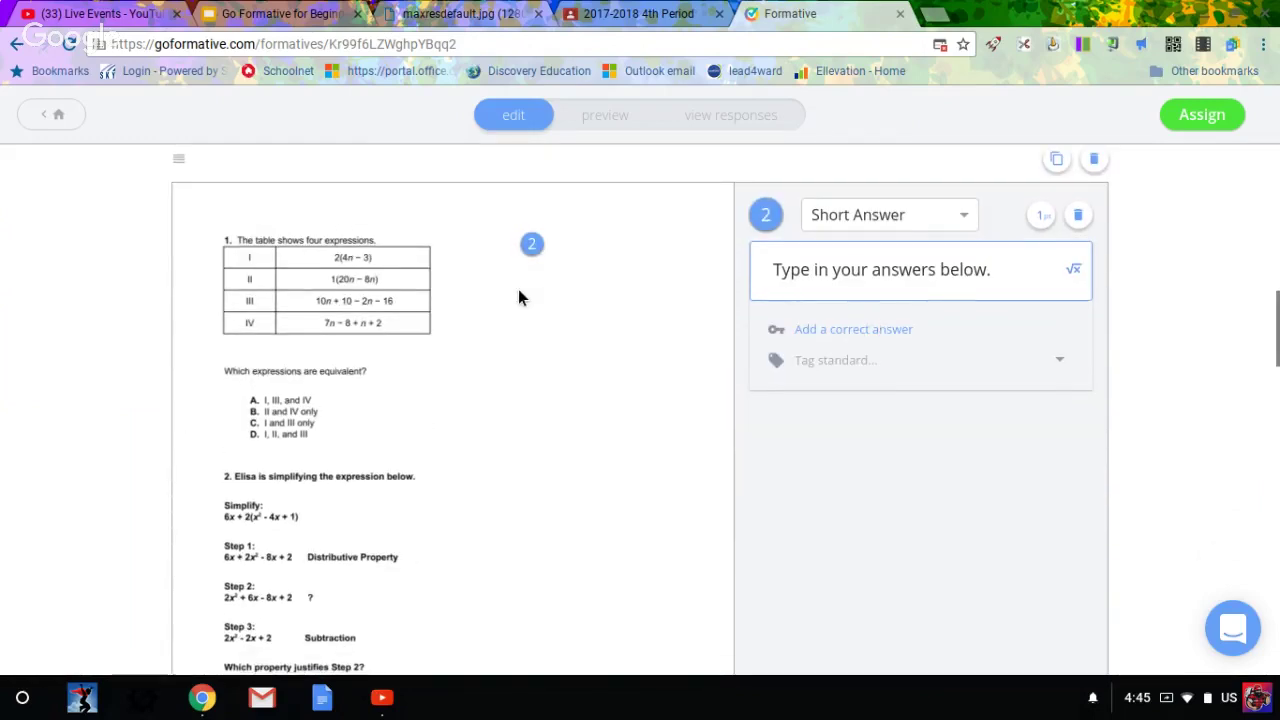
scroll(518, 297, "down", 1)
scroll(518, 297, "down", 2)
scroll(518, 289, "up", 3)
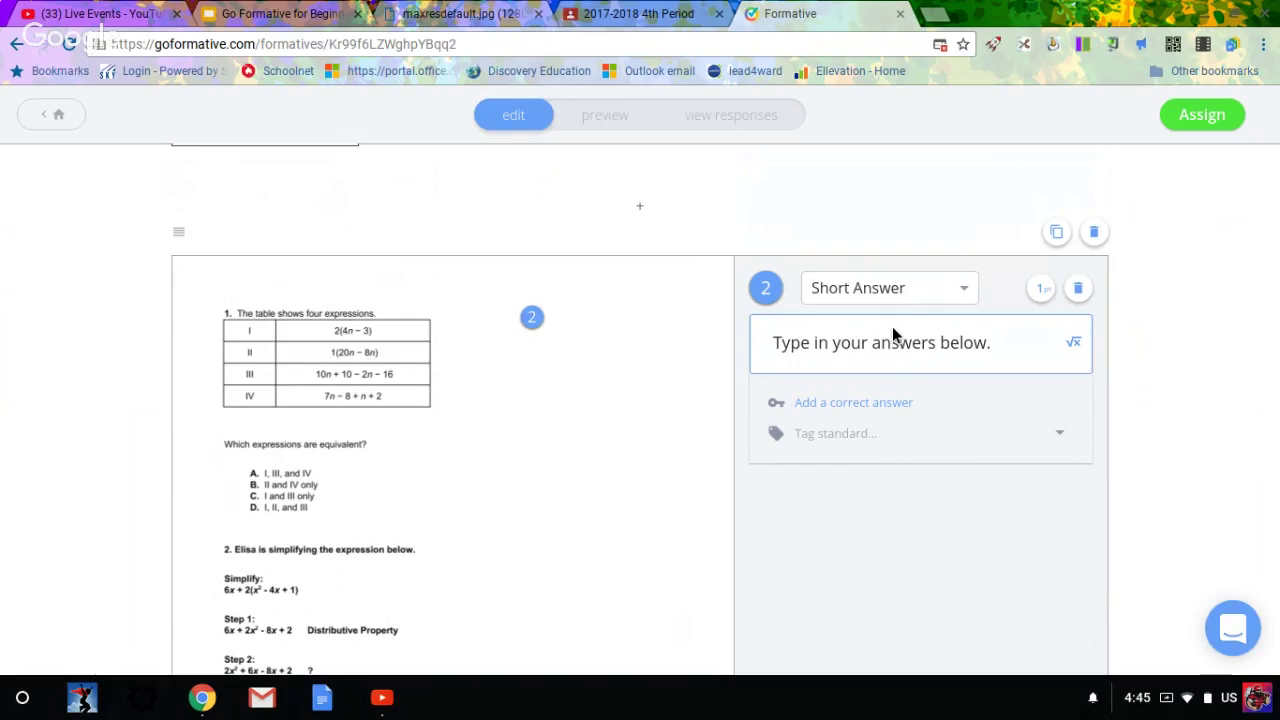
Step: Reopen the number-ordering whiteboard above the worksheet for another look, and close it
scroll(893, 330, "up", 2)
scroll(893, 330, "up", 1)
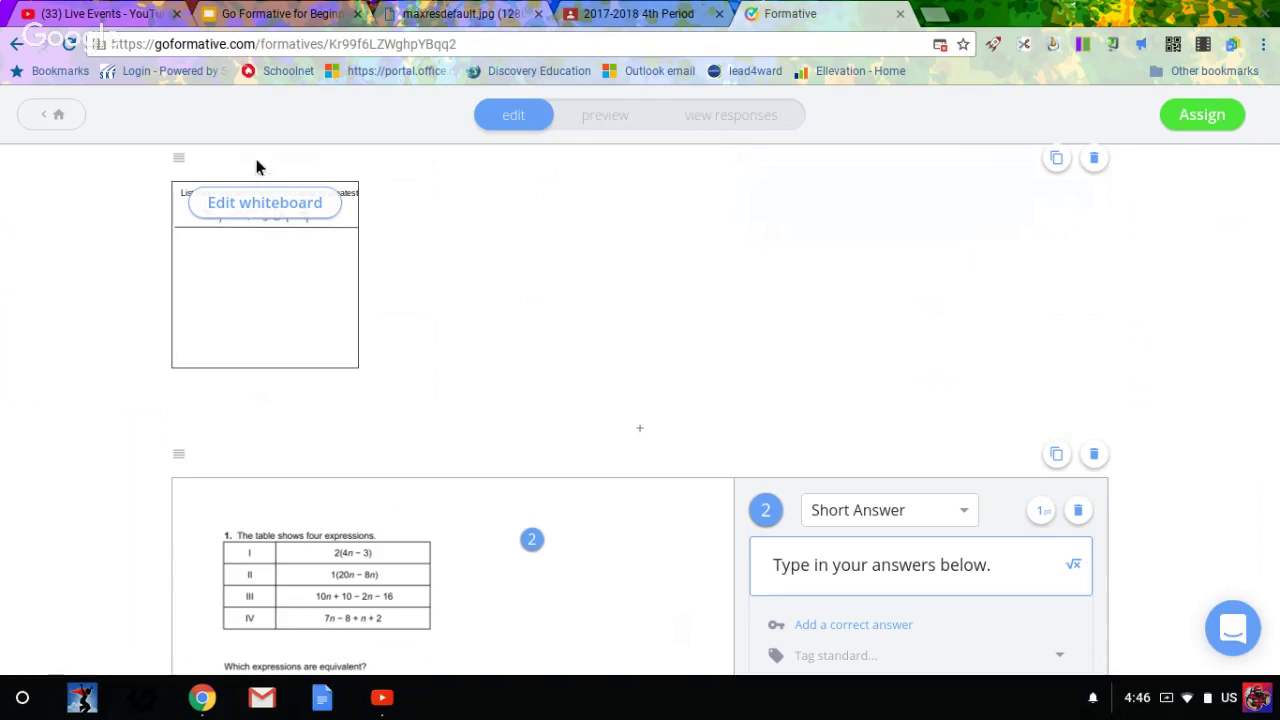
left_click(248, 200)
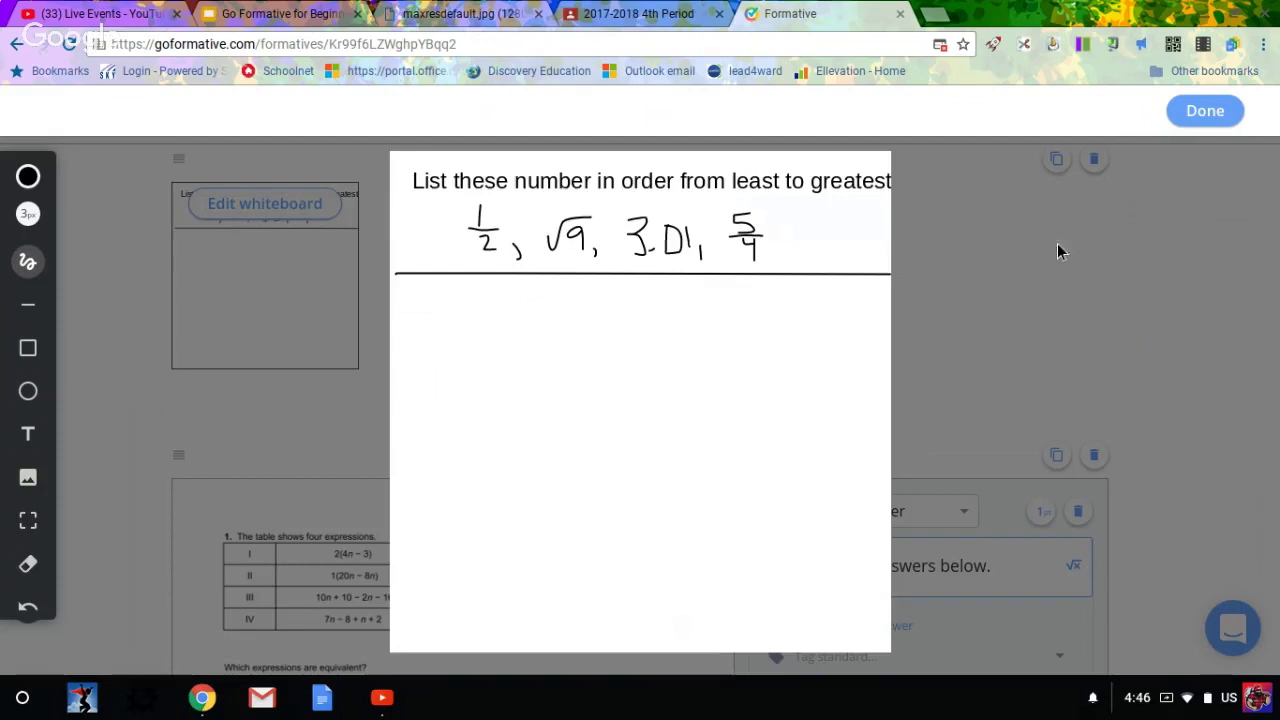
left_click(1212, 113)
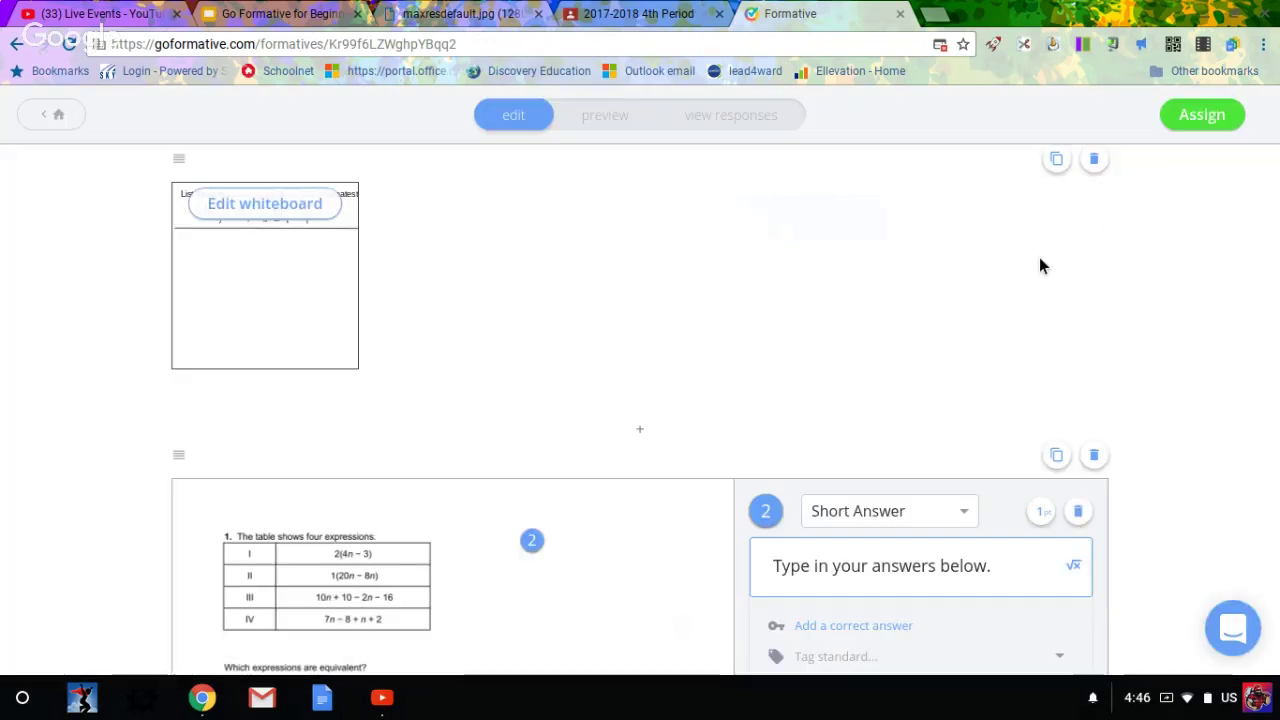
Step: Look over the equivalent expressions worksheet and the question types available for its attached question 2
scroll(1039, 258, "down", 5)
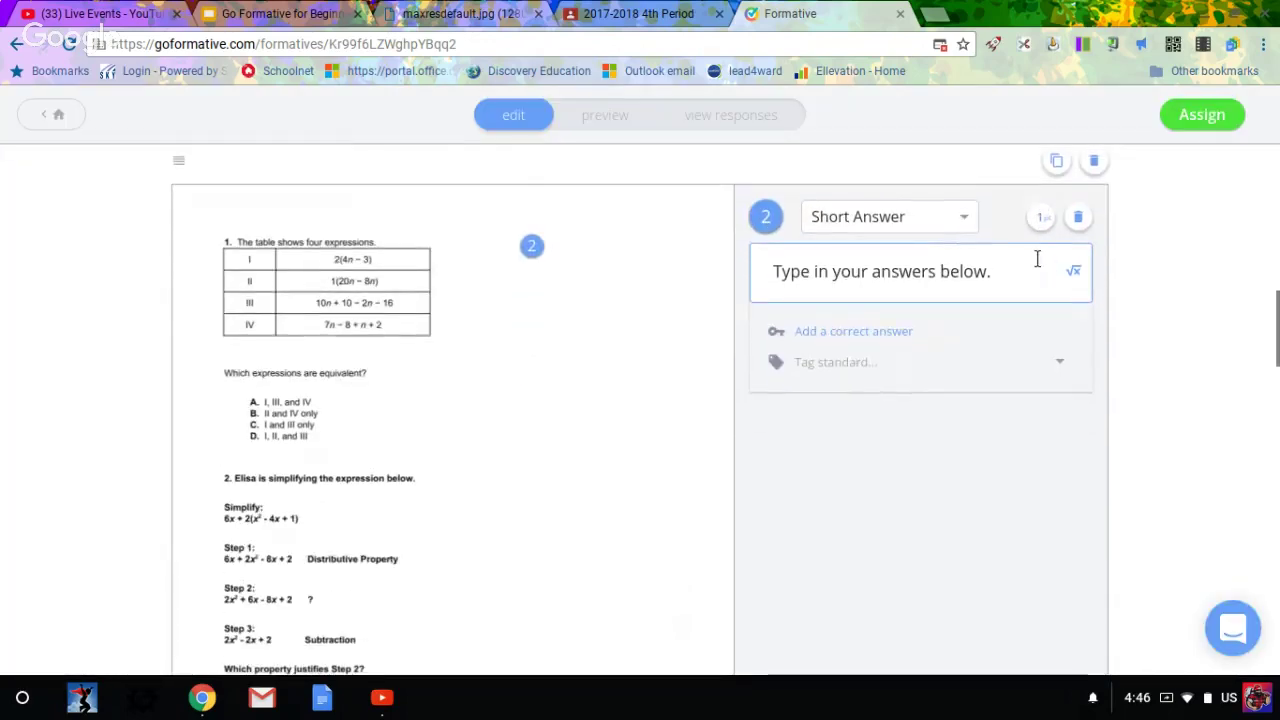
scroll(622, 372, "down", 4)
scroll(622, 376, "down", 10)
scroll(622, 376, "up", 10)
scroll(622, 376, "up", 5)
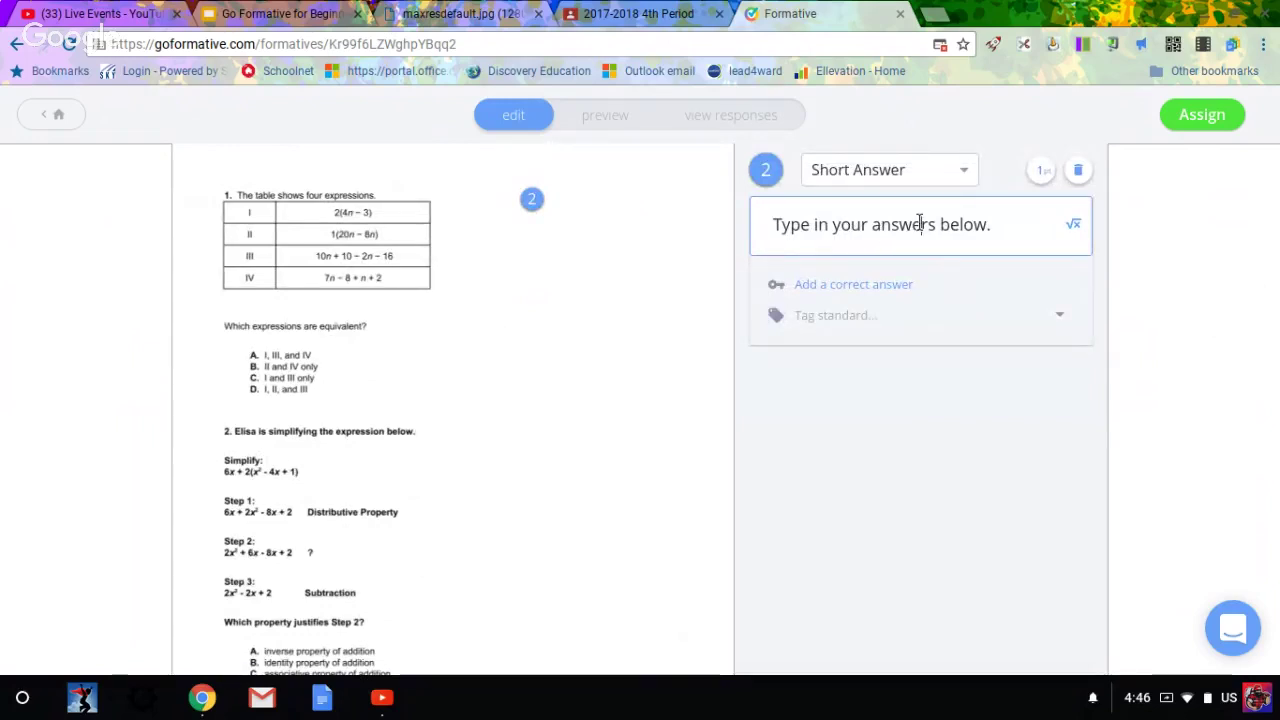
left_click(965, 172)
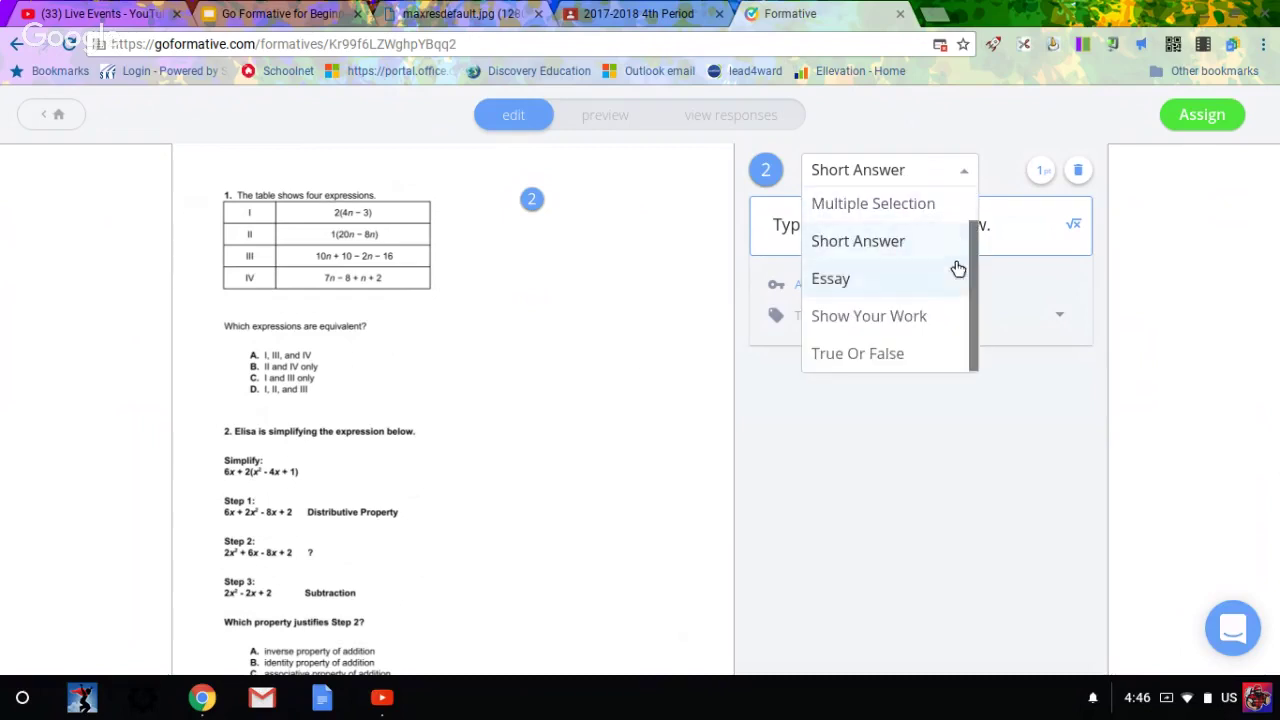
scroll(972, 275, "up", 1)
scroll(965, 271, "down", 1)
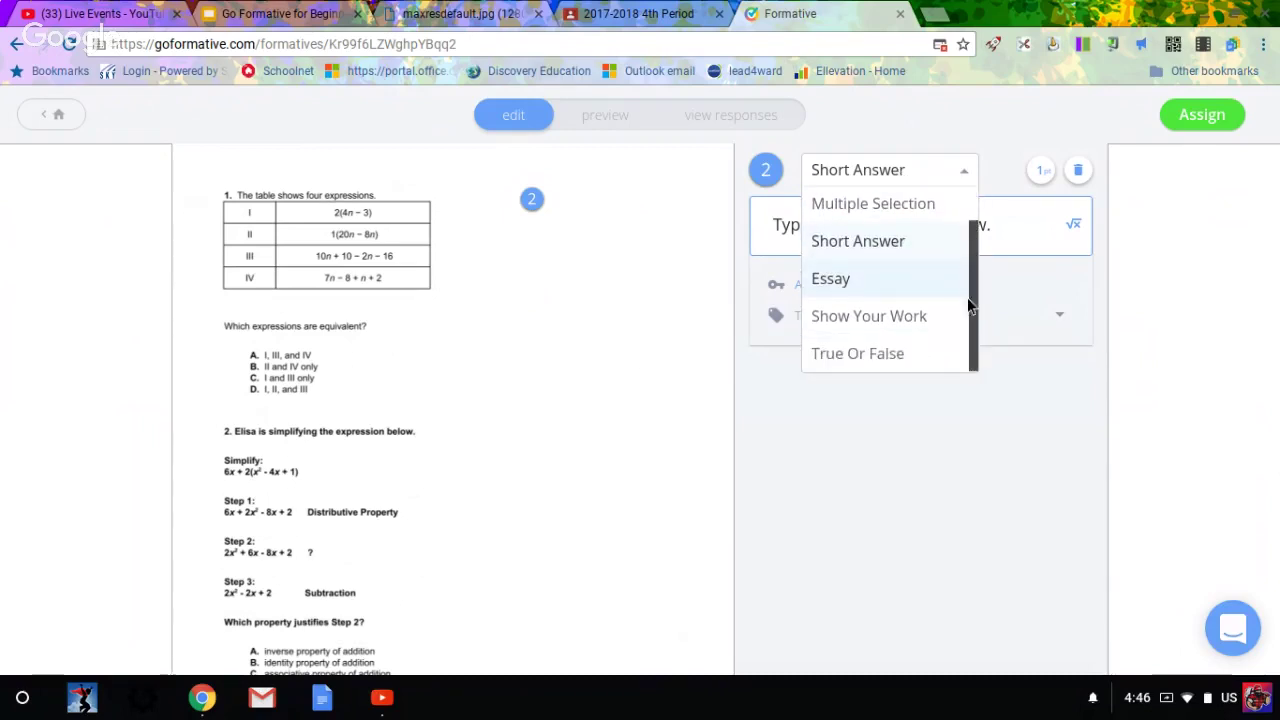
Step: Attach a short answer question 3 to the worksheet, beside the answer choices of its first problem
left_click(644, 349)
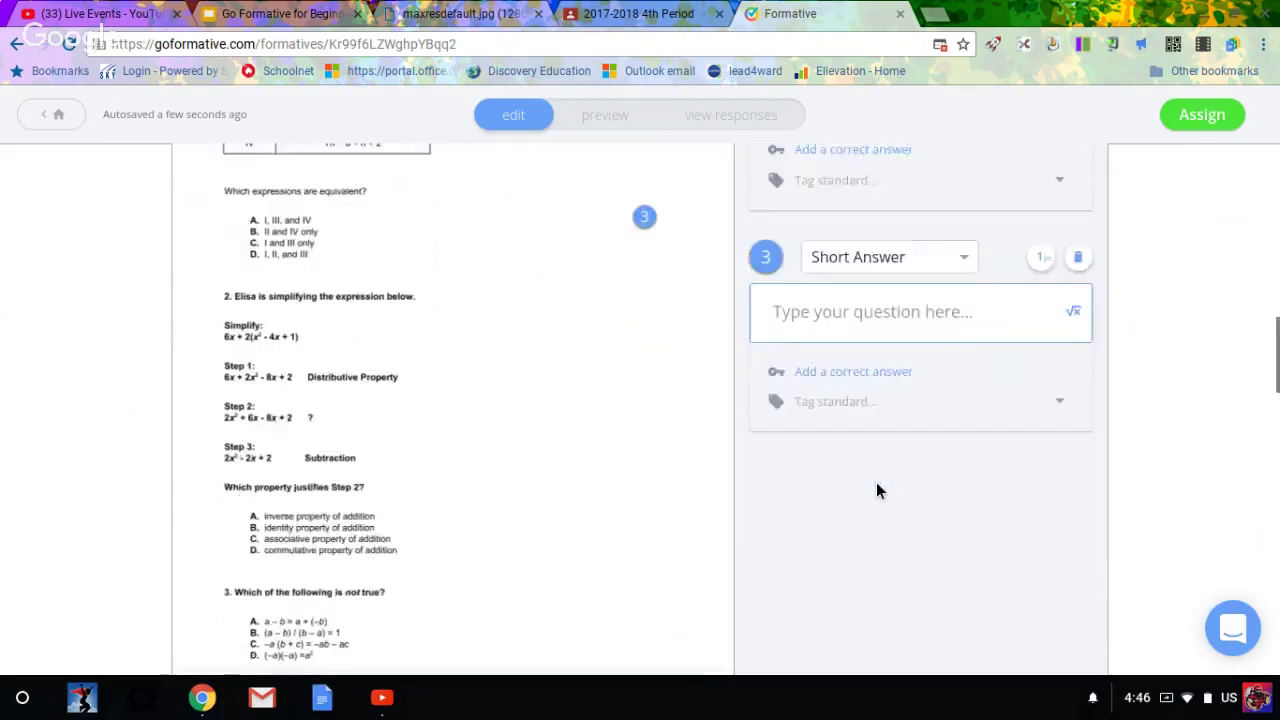
scroll(880, 337, "down", 2)
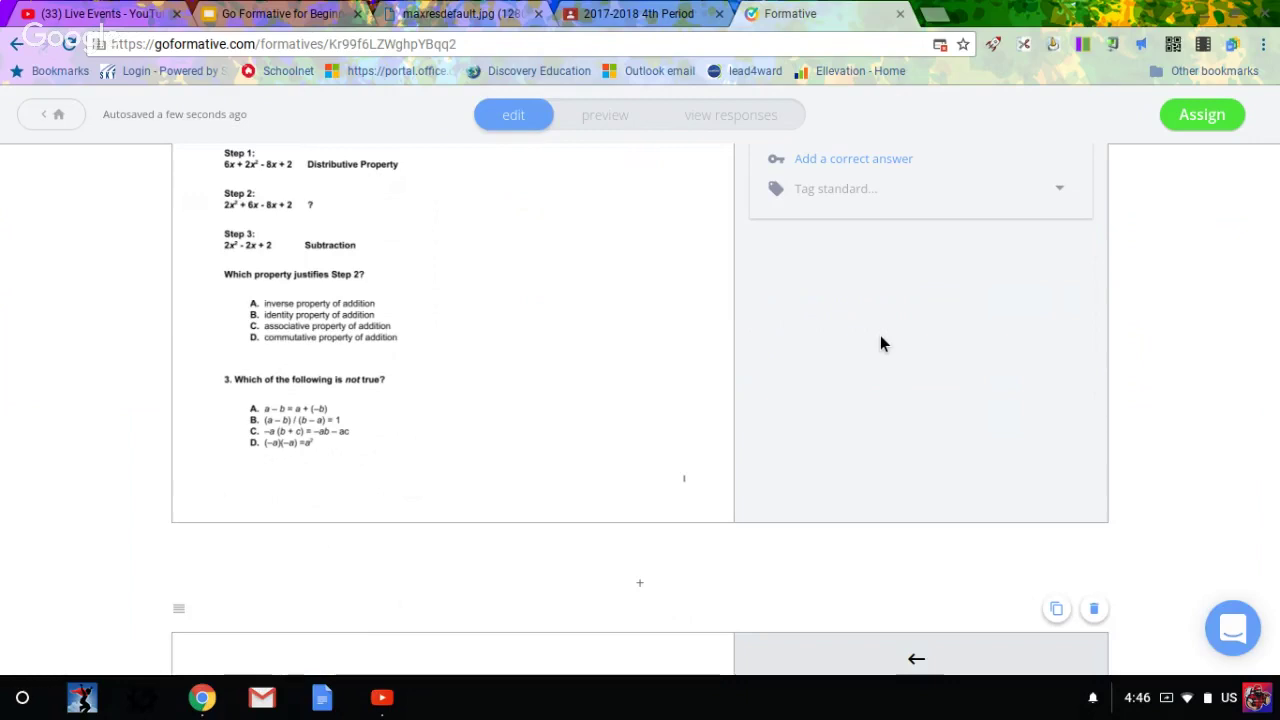
scroll(880, 343, "up", 5)
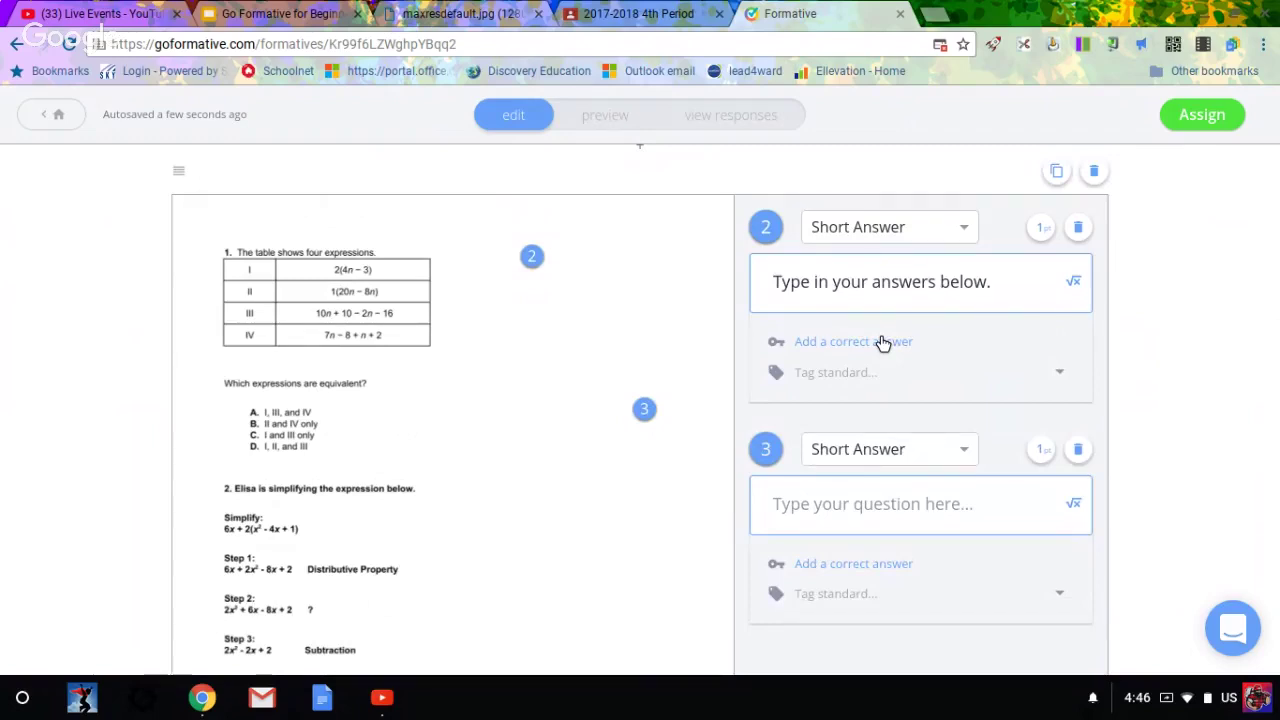
Step: Look past the second worksheet page to the embedded Multiply Fractions video, and play it briefly before pausing
scroll(883, 343, "down", 10)
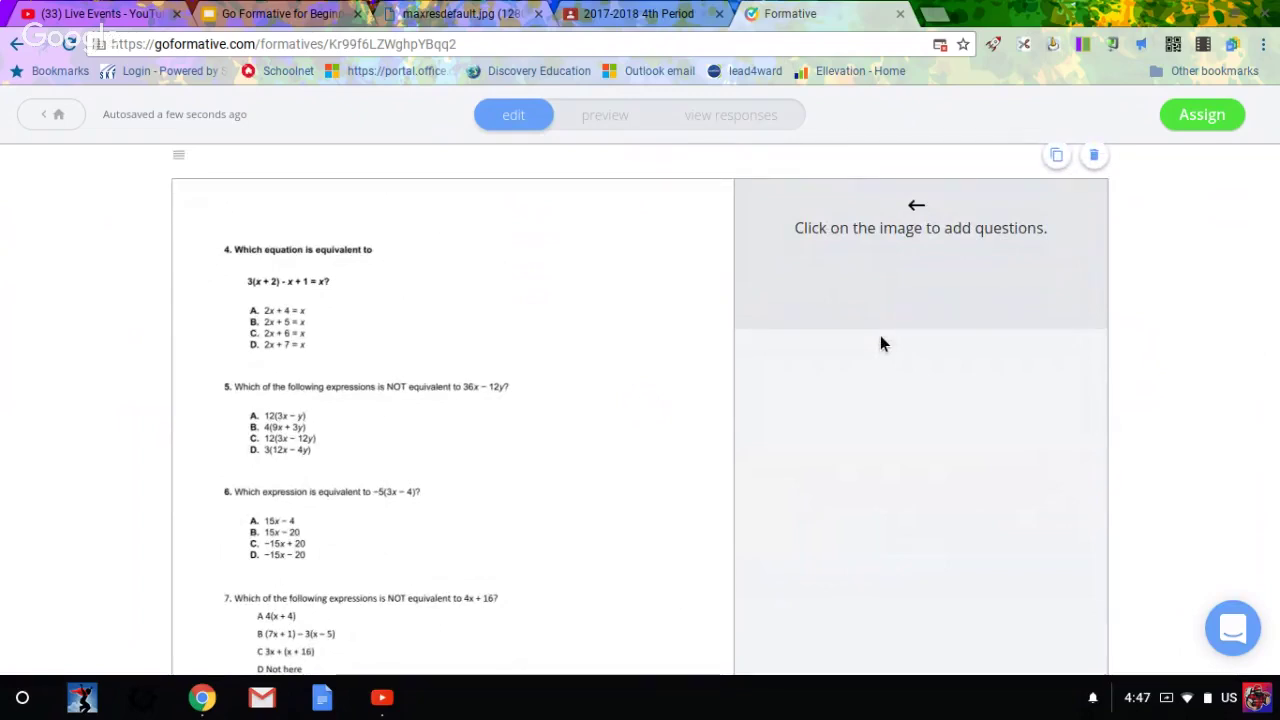
scroll(882, 342, "down", 4)
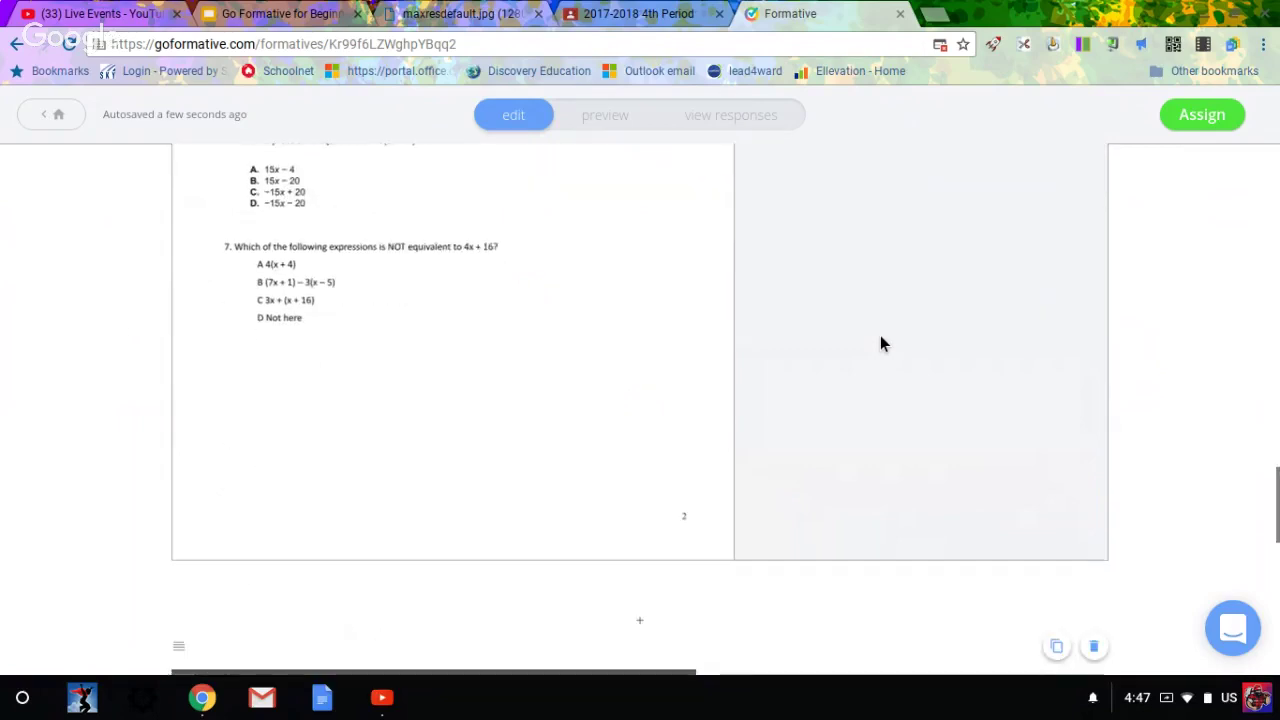
scroll(880, 343, "down", 5)
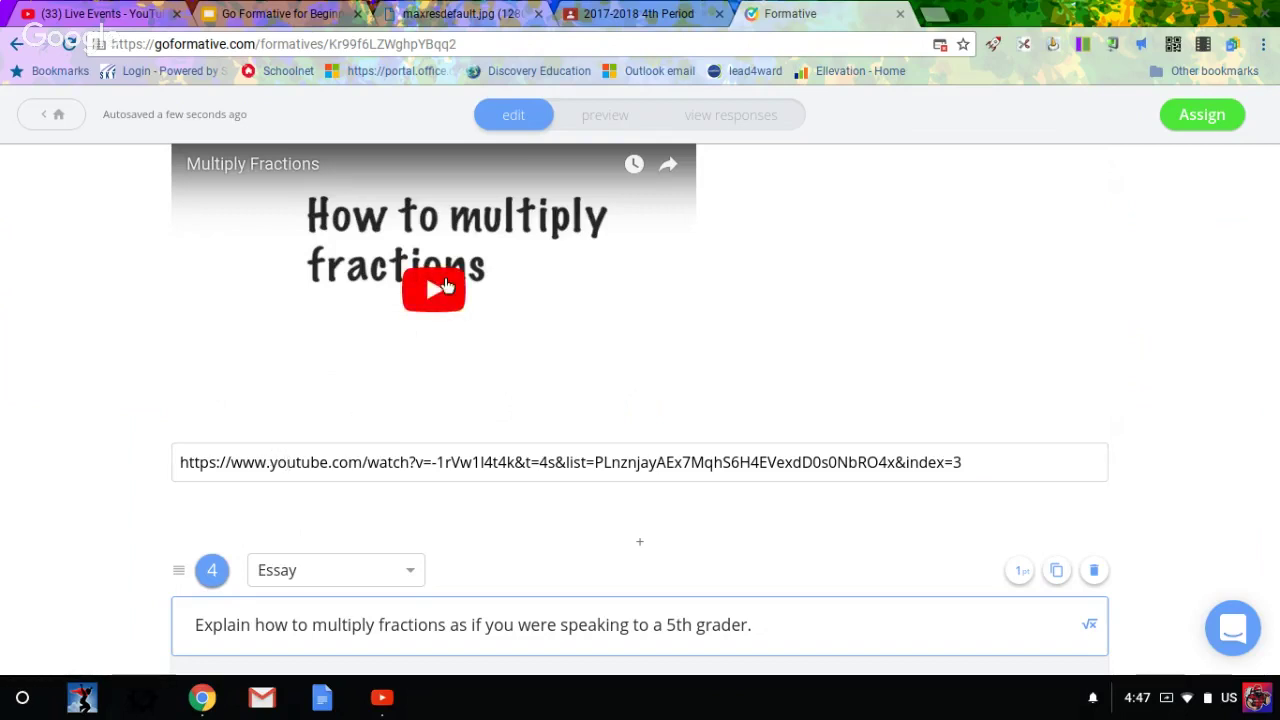
left_click(440, 292)
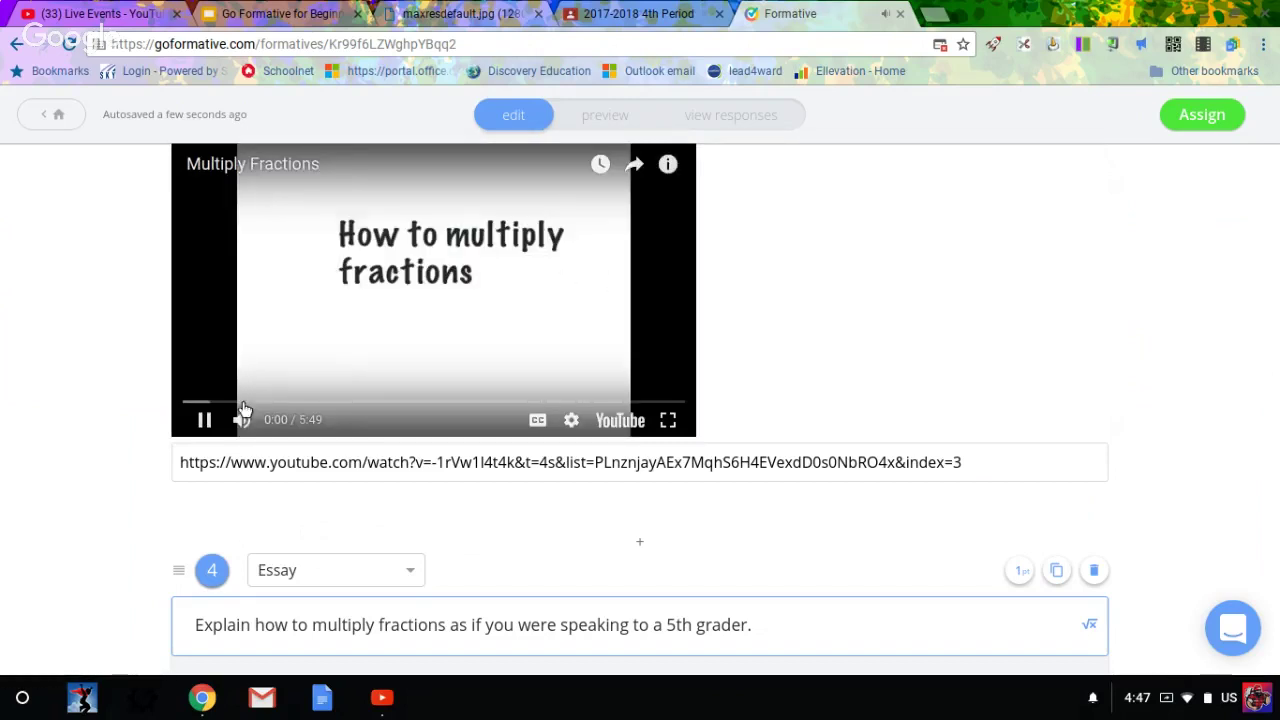
left_click(205, 425)
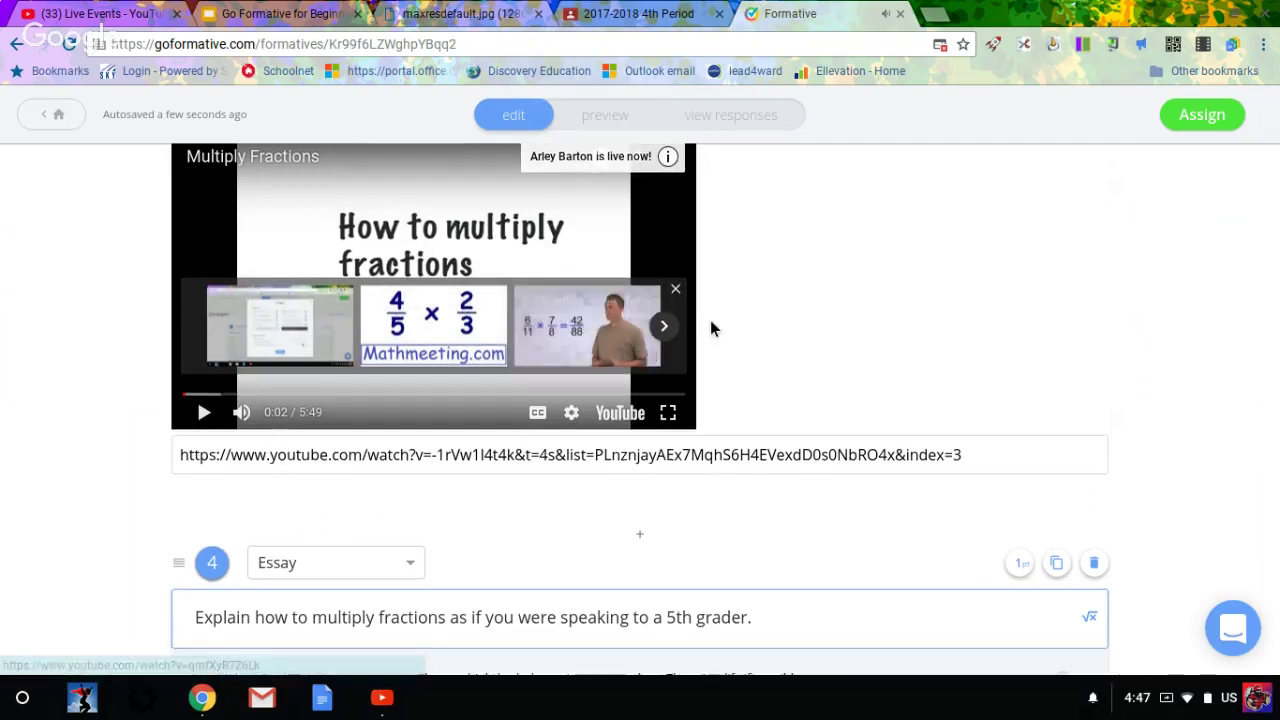
Step: Examine essay question 4 about explaining how to multiply fractions, its answer key text, and the video above it
scroll(710, 326, "down", 3)
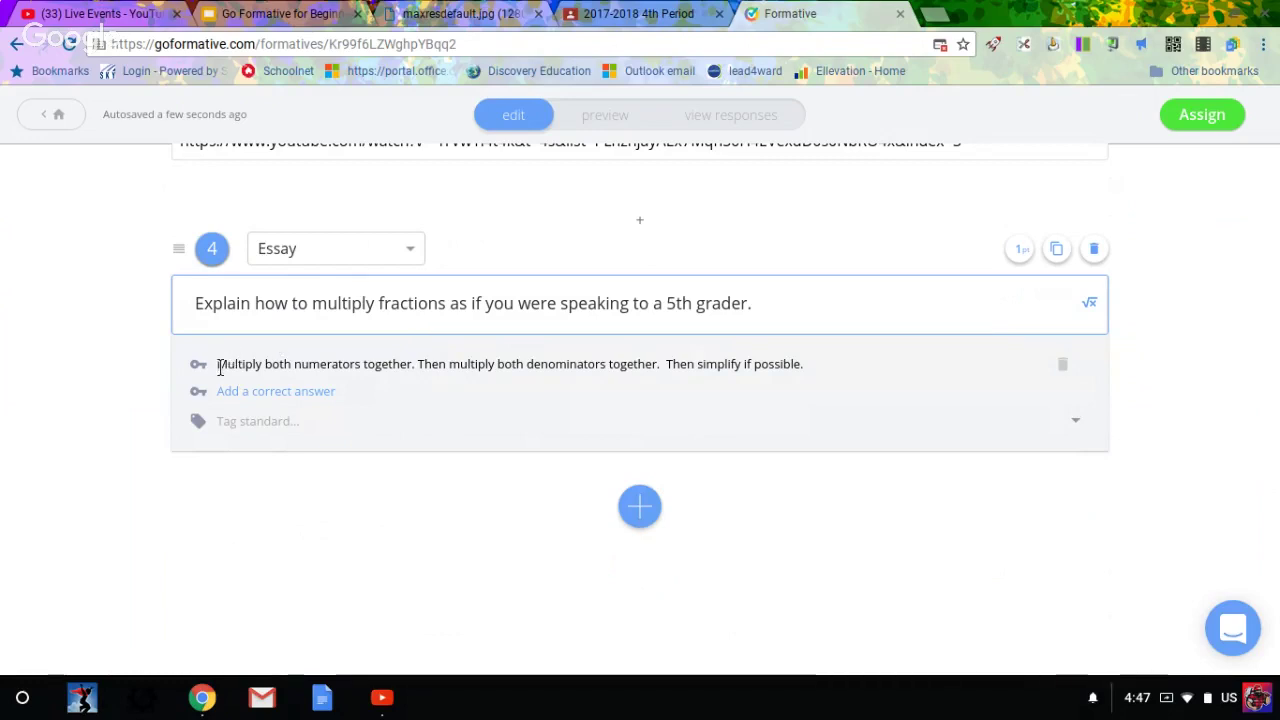
left_click_drag(219, 366, 811, 365)
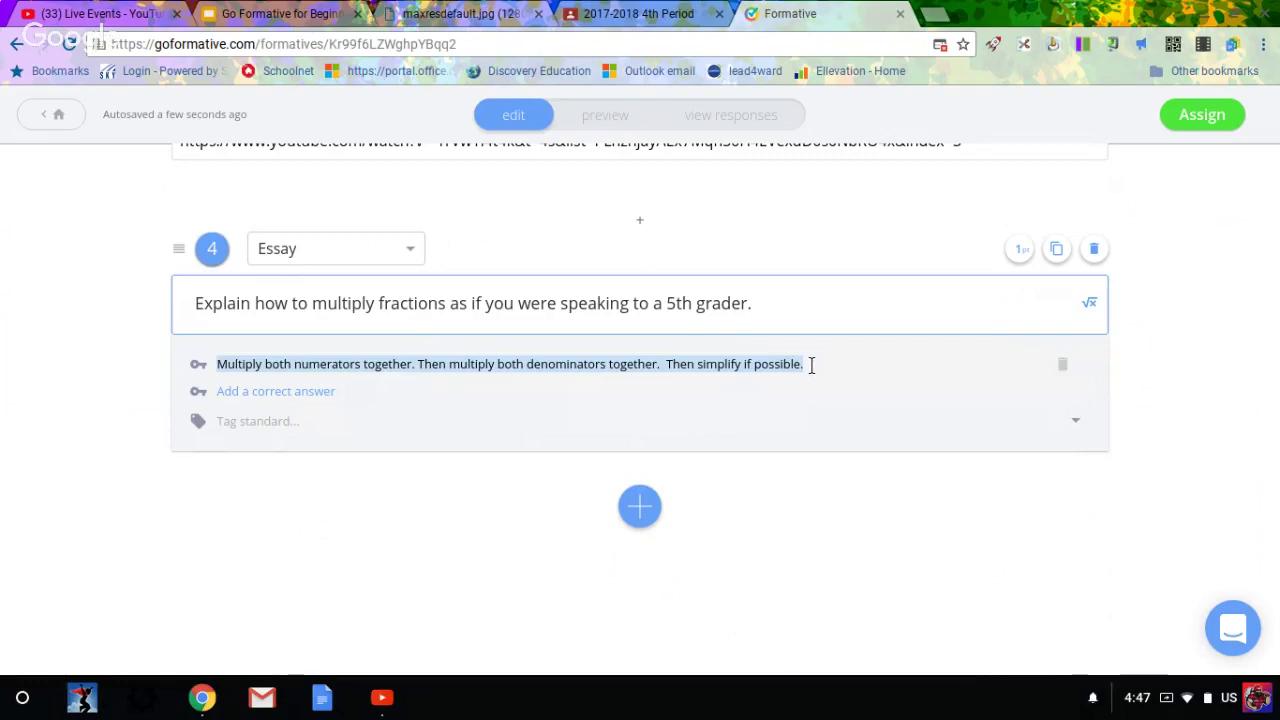
left_click(245, 364)
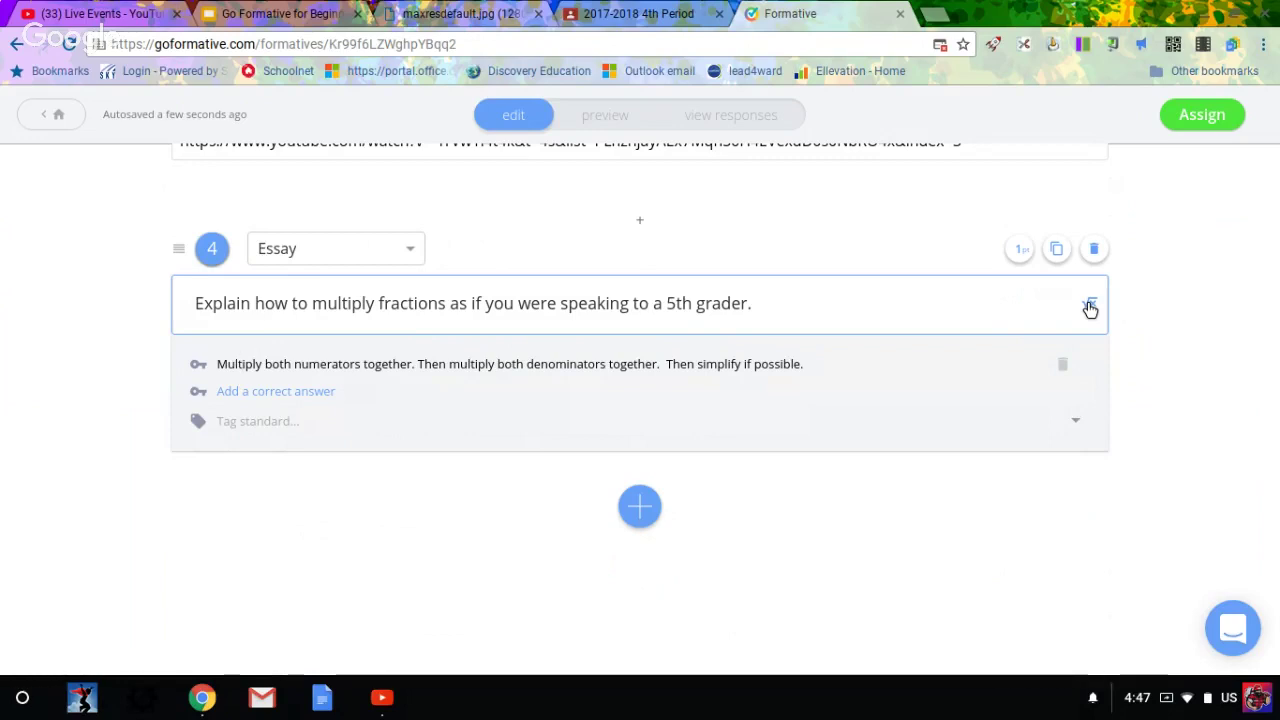
scroll(1088, 302, "up", 4)
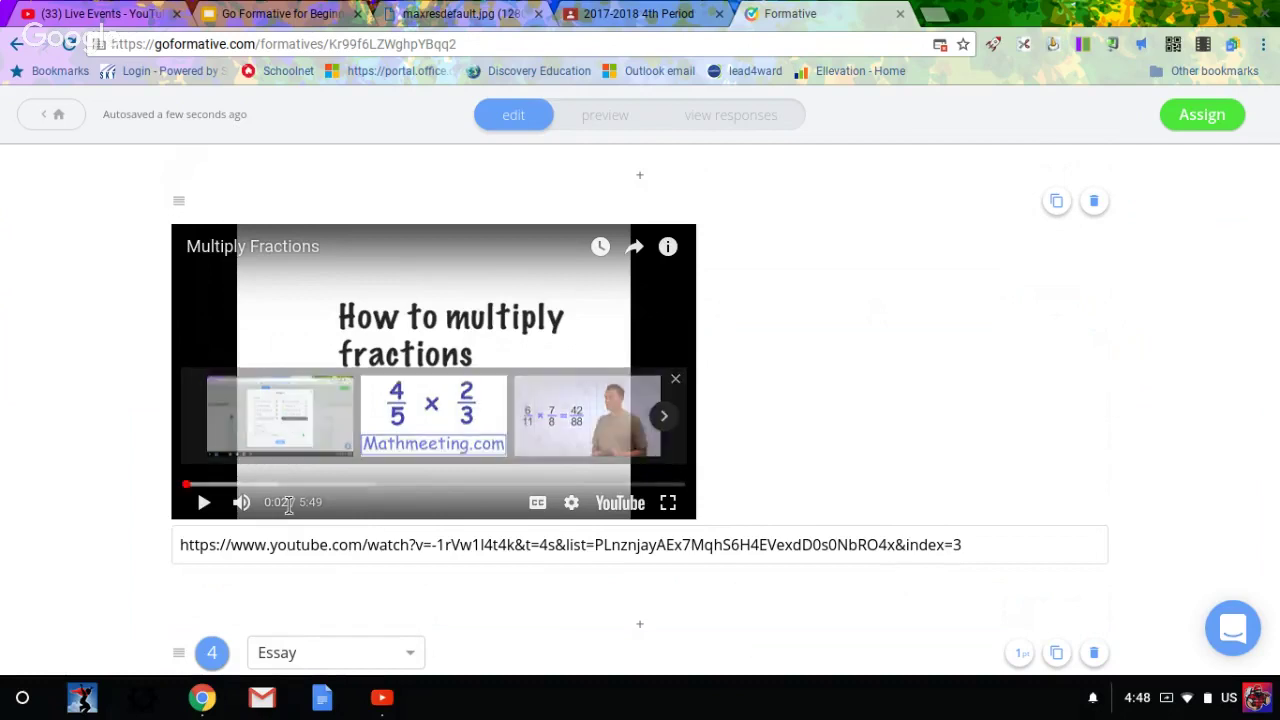
scroll(488, 487, "up", 2)
scroll(488, 487, "down", 4)
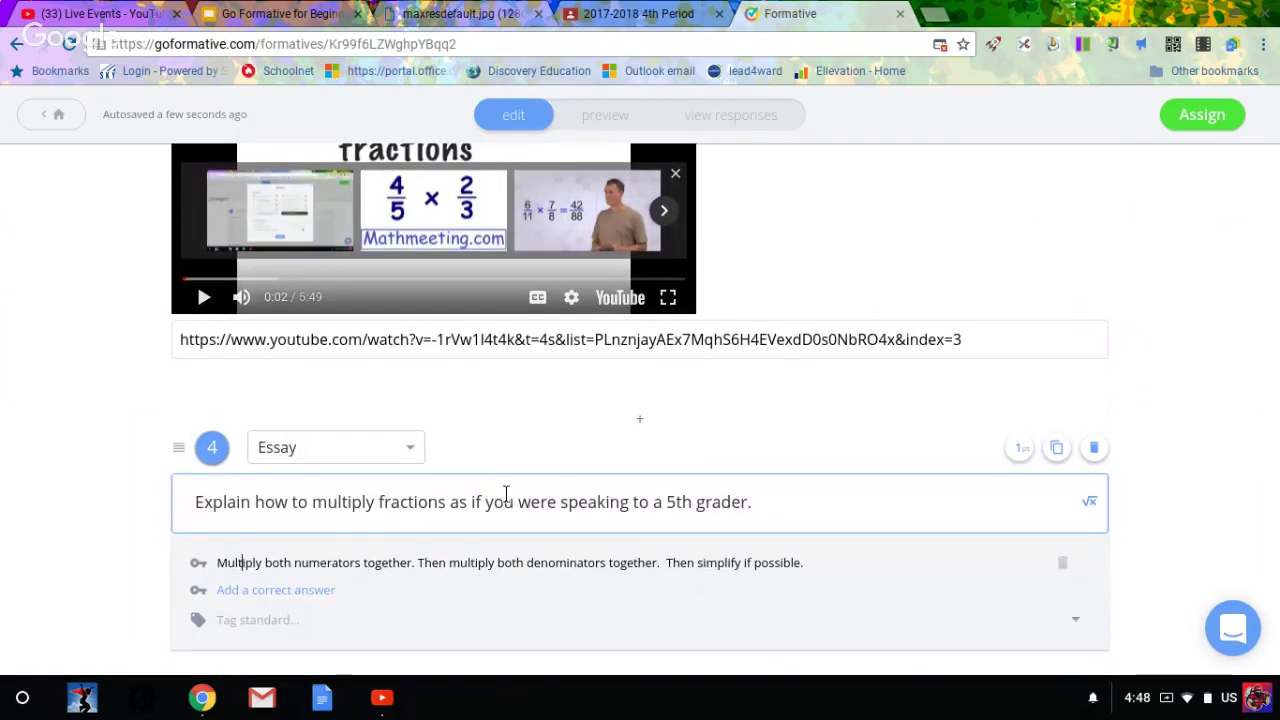
scroll(506, 494, "down", 3)
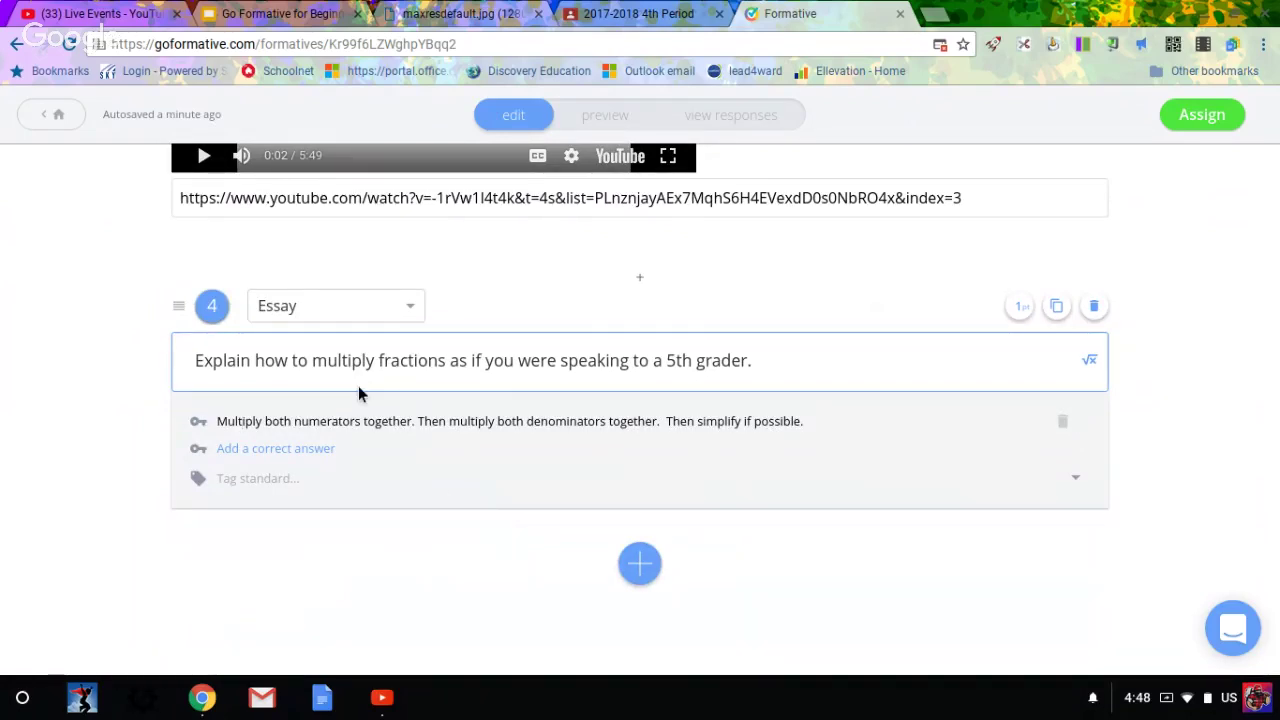
scroll(358, 386, "down", 1)
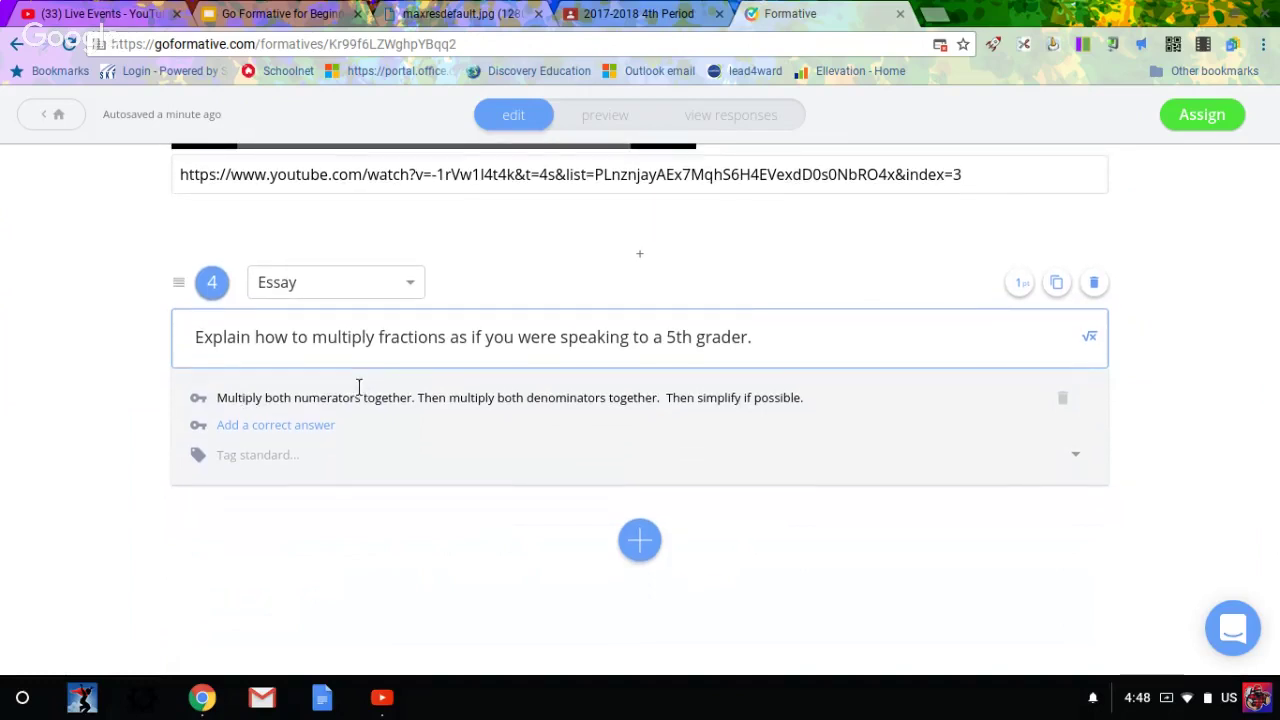
Step: Review Formative 101 once more, from the worksheet questions and the video with its essay question back to the title
scroll(358, 386, "up", 5)
scroll(358, 386, "up", 5)
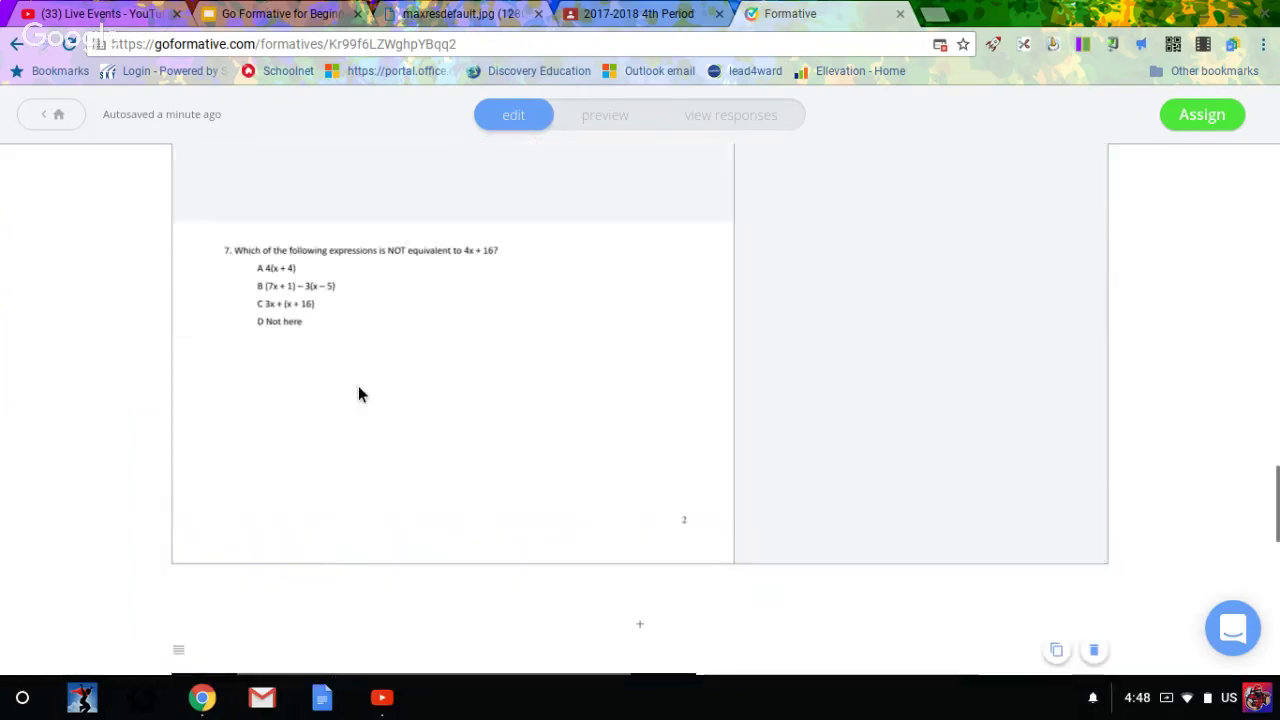
scroll(358, 386, "up", 10)
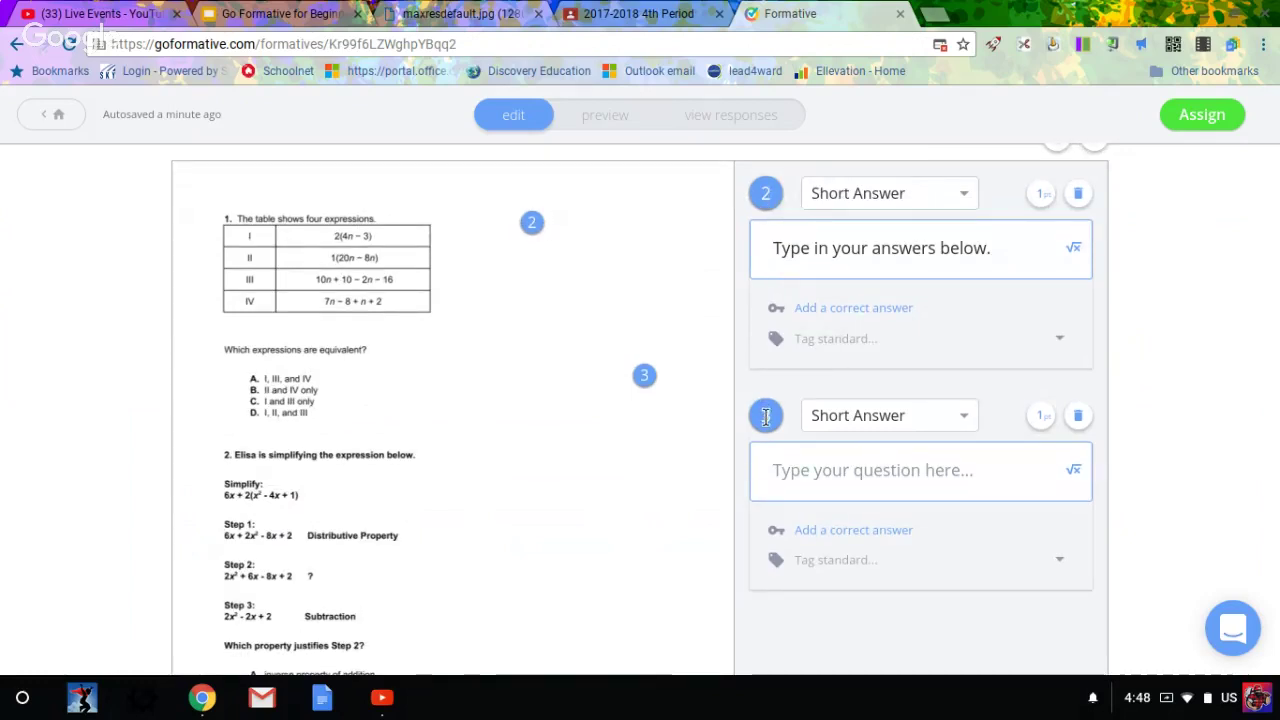
scroll(765, 416, "up", 3)
scroll(750, 541, "down", 4)
scroll(750, 541, "down", 15)
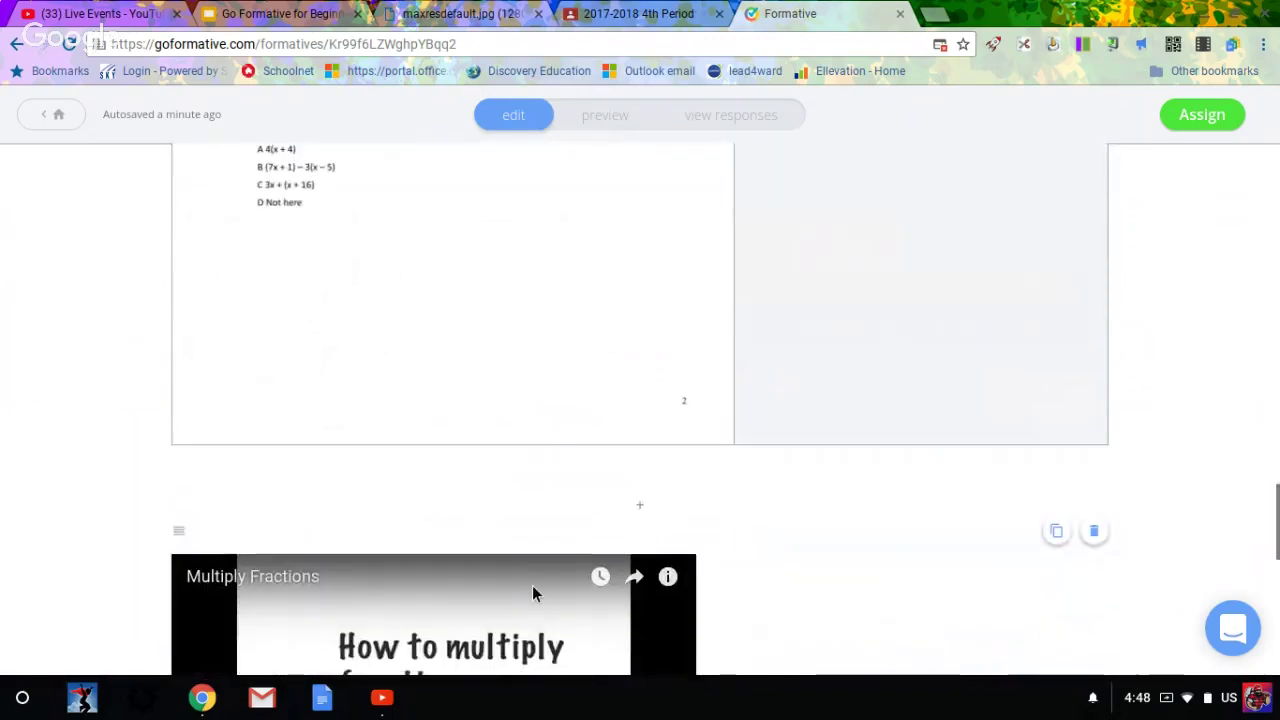
scroll(532, 585, "down", 6)
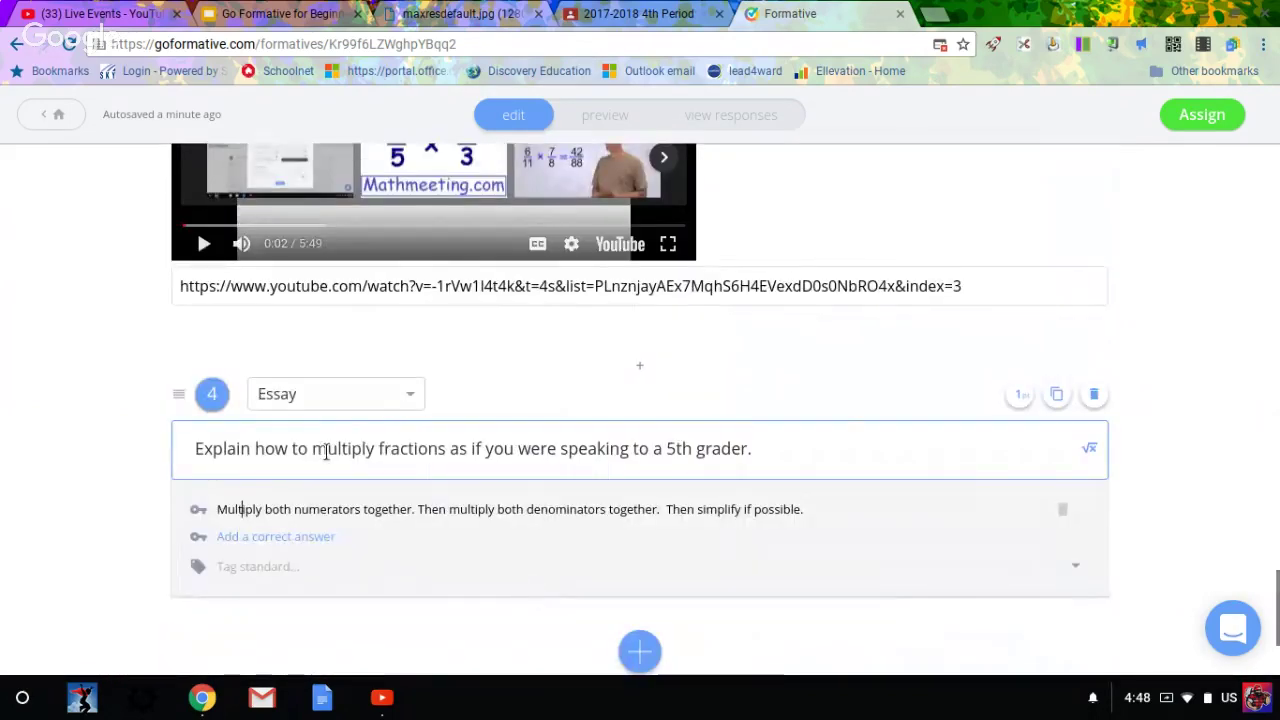
scroll(880, 429, "down", 2)
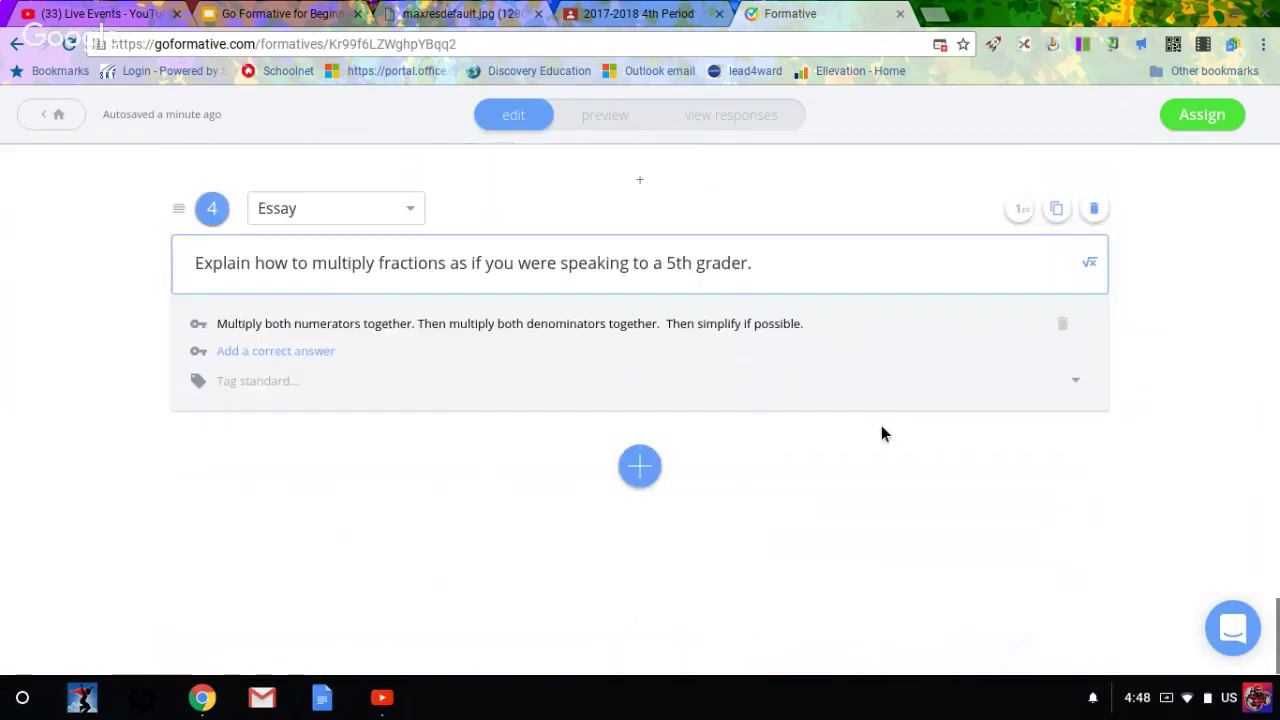
scroll(945, 341, "up", 4)
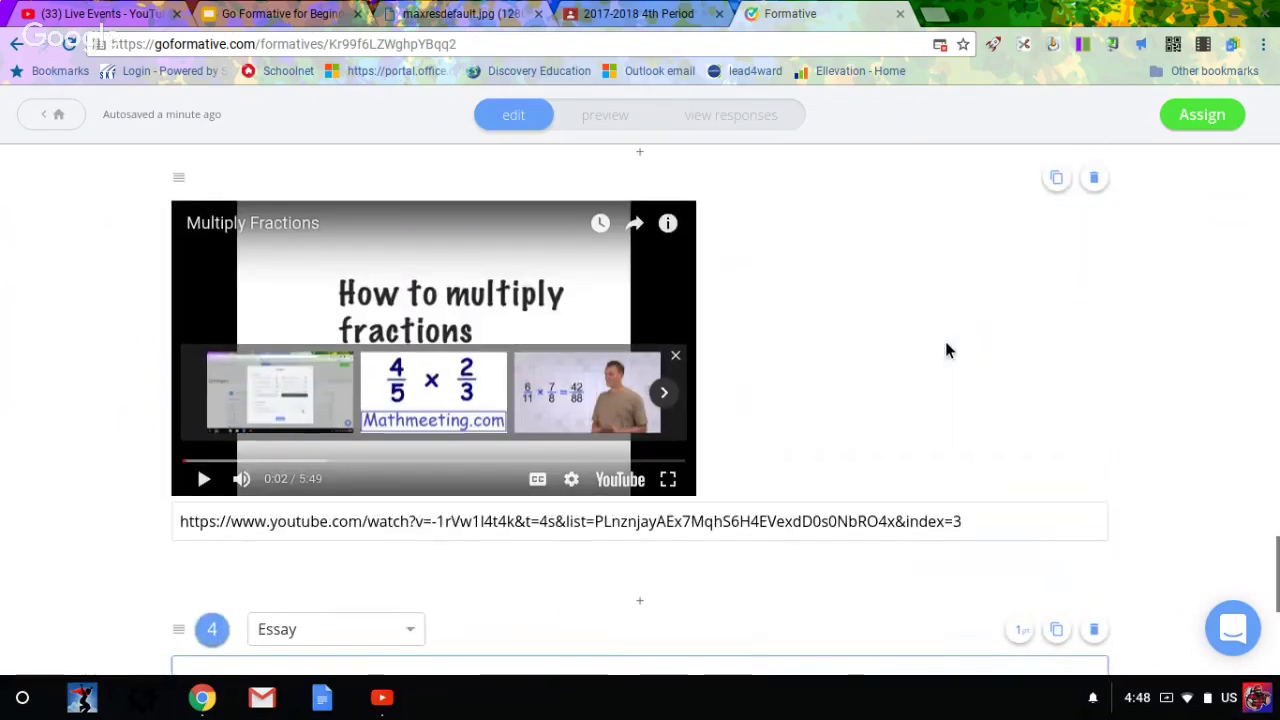
scroll(945, 341, "up", 10)
scroll(945, 341, "up", 10)
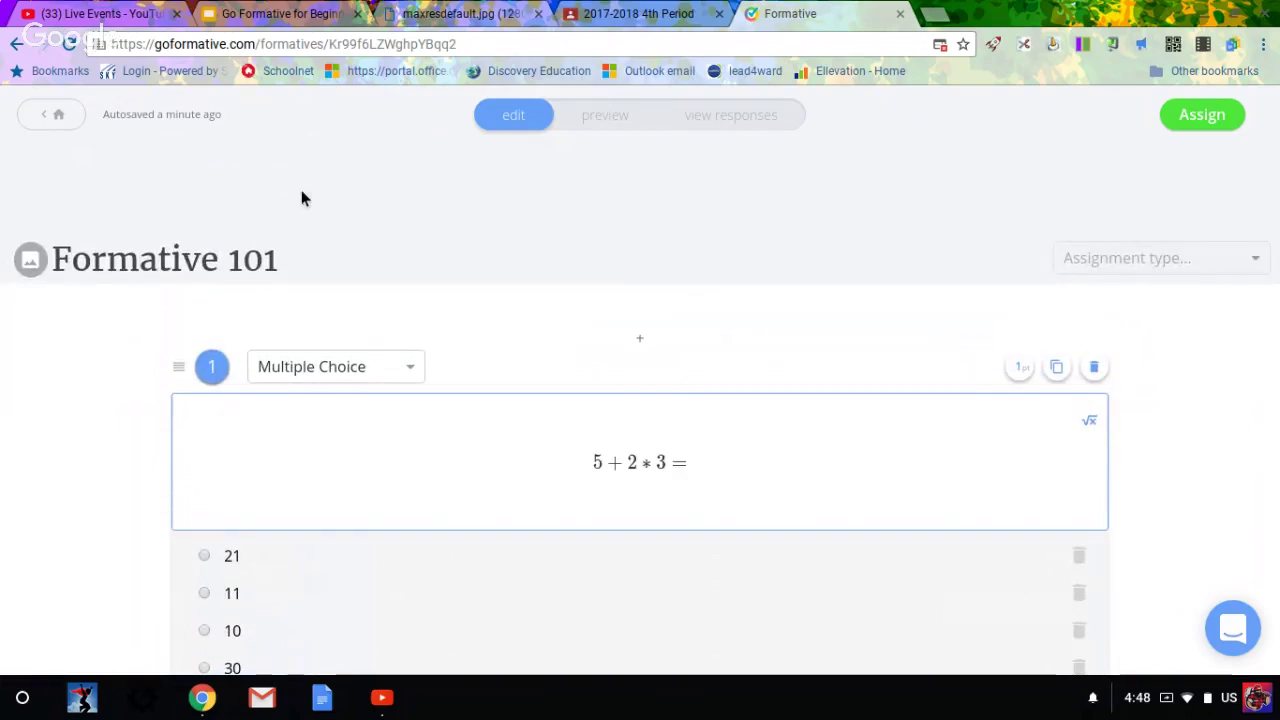
Step: Leave Formative 101 and view the student results in the Tracker by formative and by Standards & Tags
left_click(47, 123)
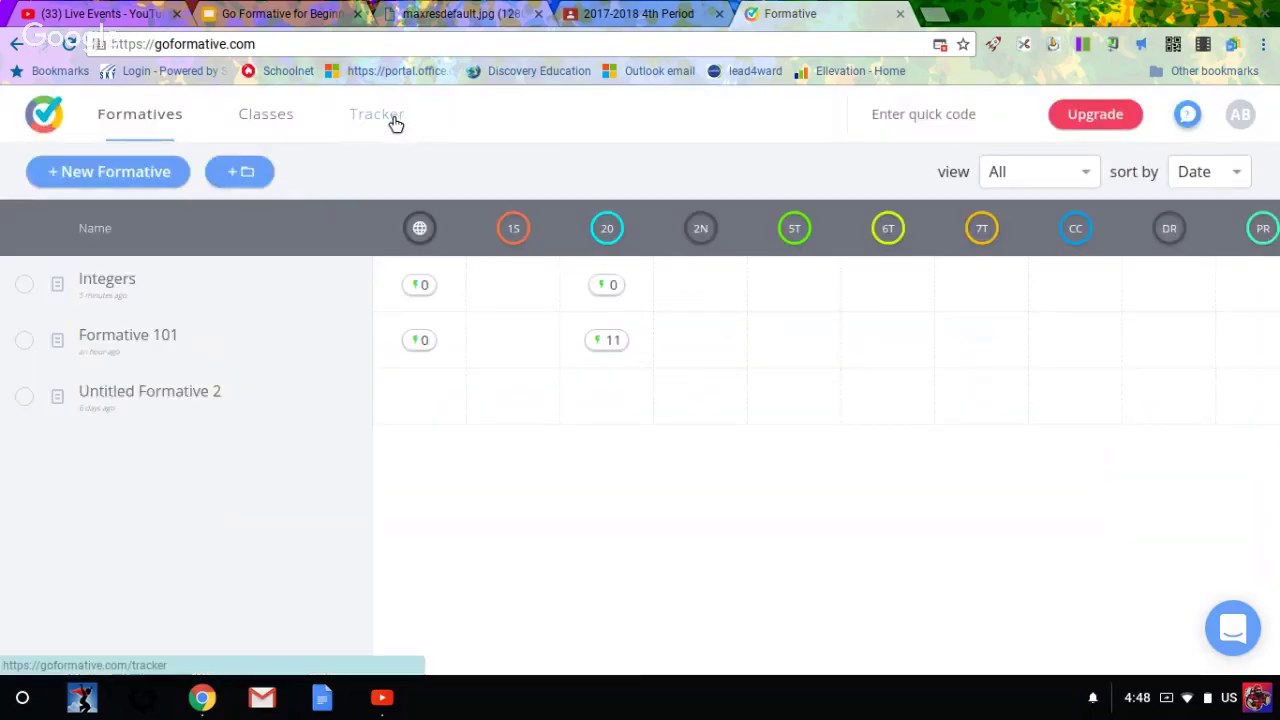
left_click(392, 120)
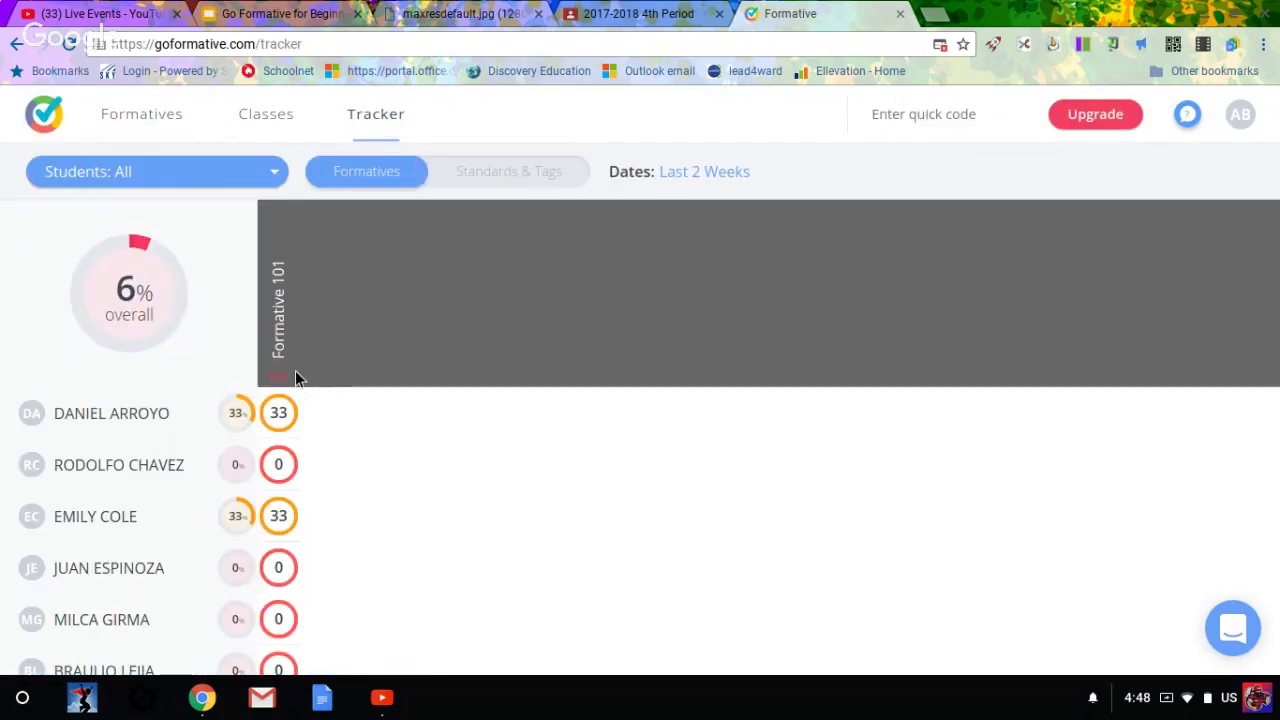
scroll(278, 425, "down", 5)
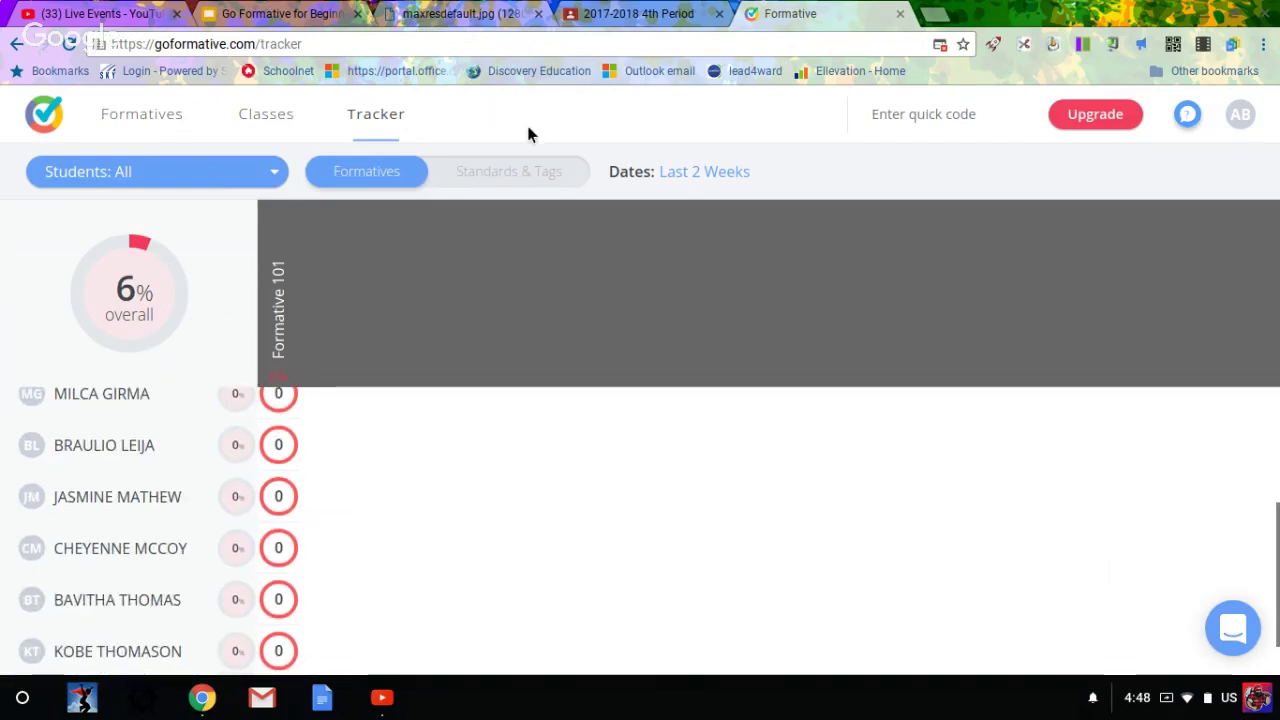
left_click(527, 177)
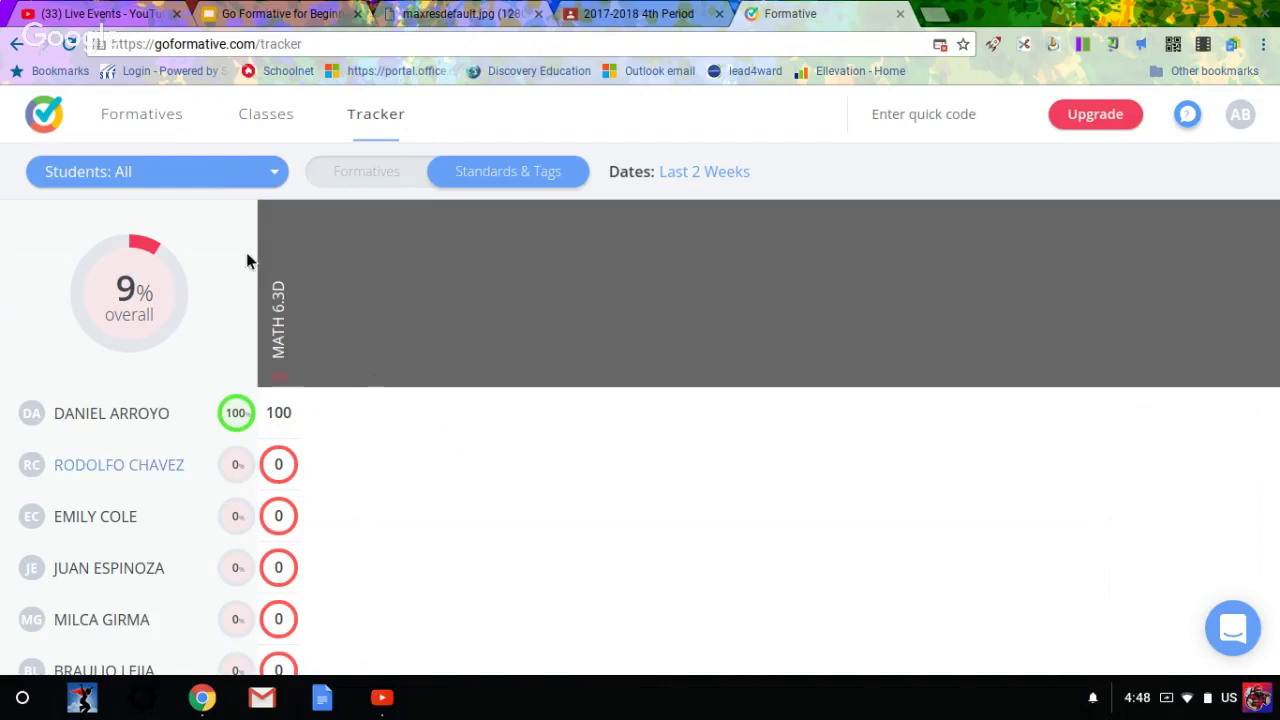
Step: Check the list of classes, and open the 2017-2018 4th Period responses to Formative 101 from the formatives overview
left_click(263, 124)
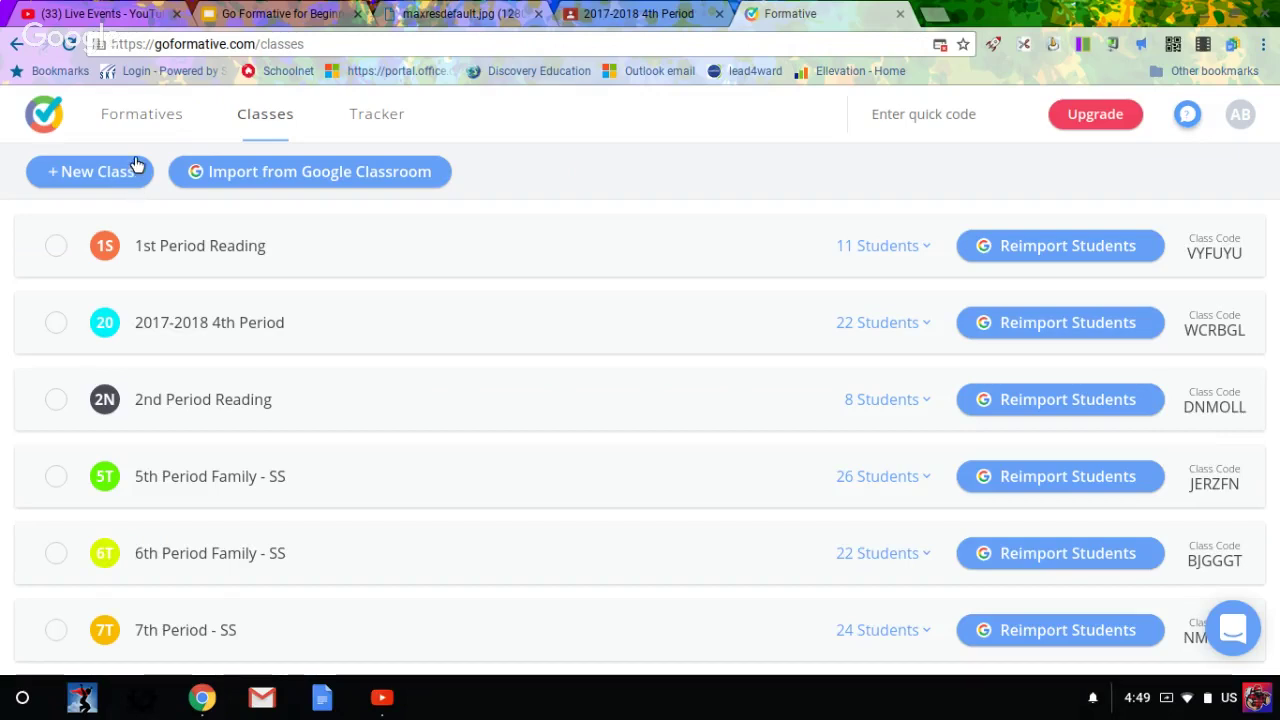
left_click(169, 123)
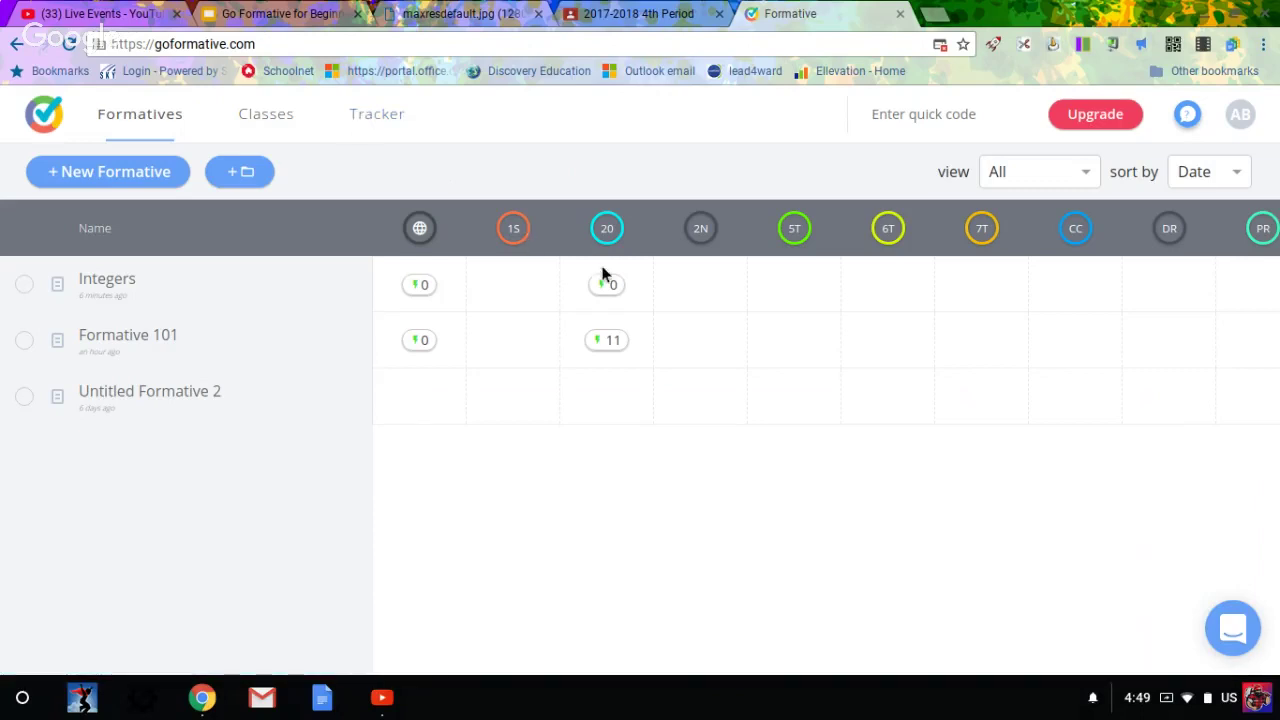
left_click(610, 343)
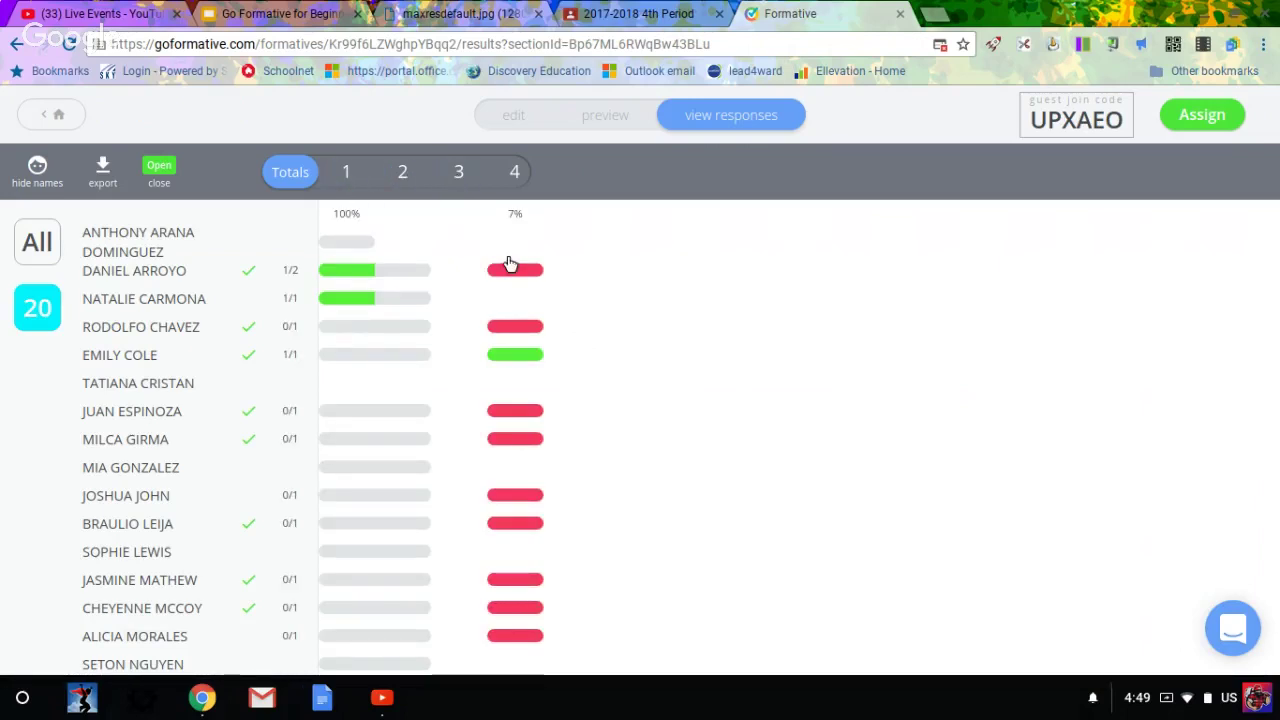
Step: View three students' responses to essay question 4 in turn, and select the student feedback field for the first one
scroll(508, 263, "down", 1)
left_click(515, 380)
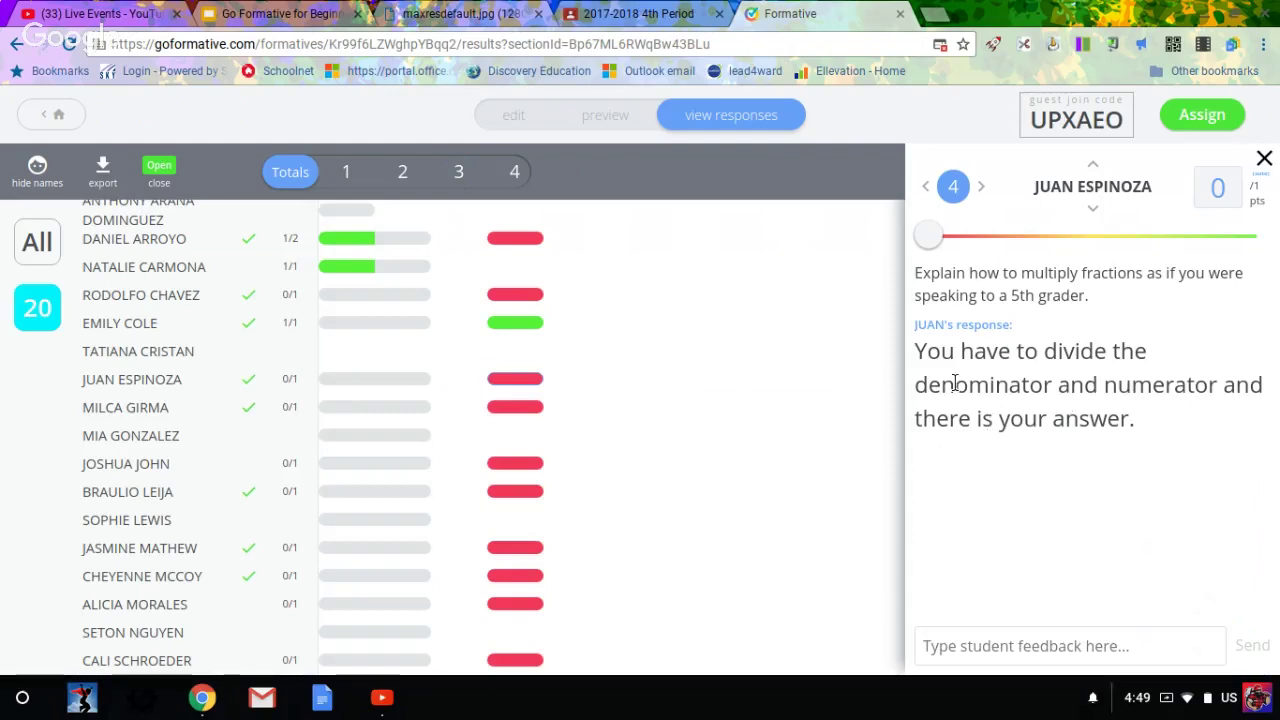
left_click(957, 634)
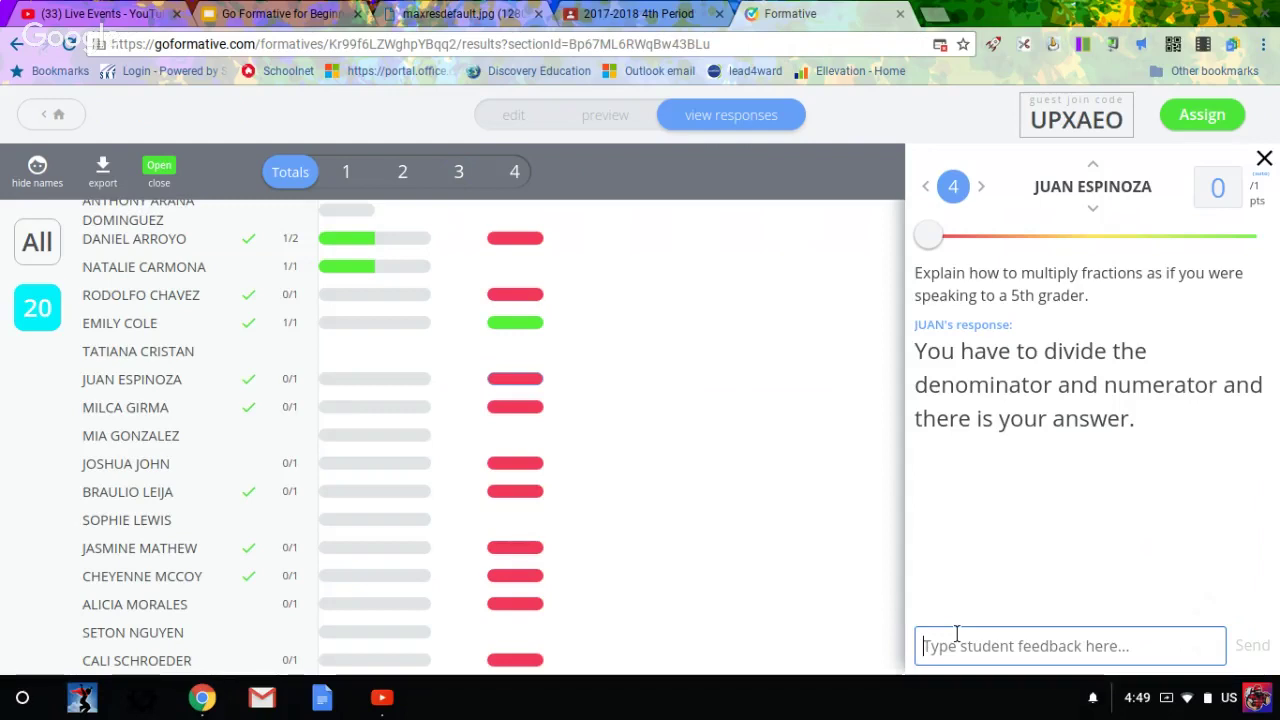
left_click(531, 411)
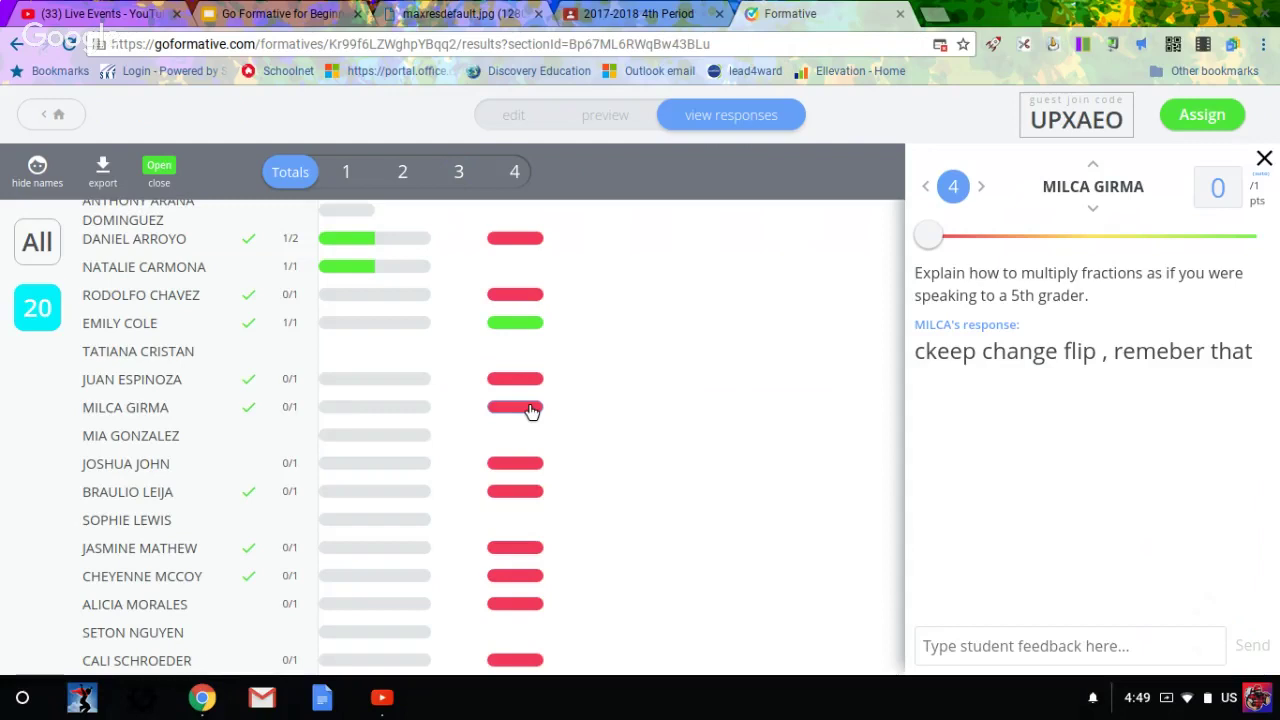
left_click(521, 463)
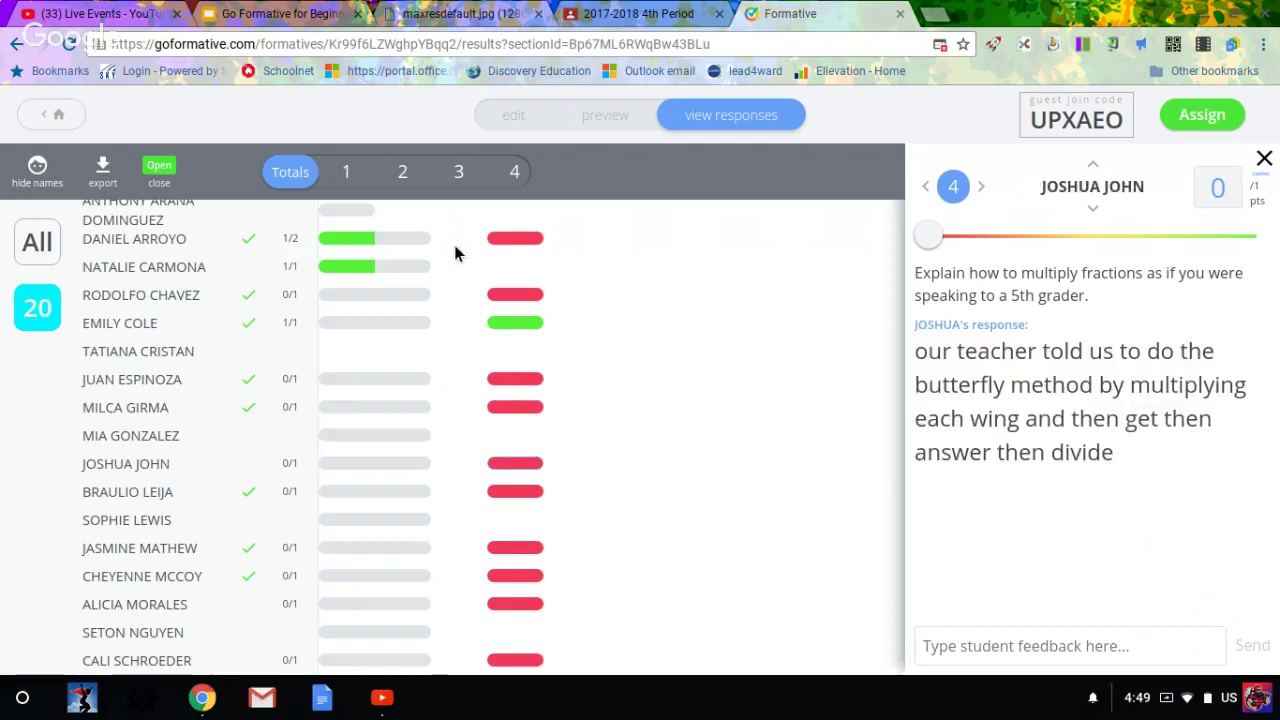
Step: Hide the student names in the Formative 101 responses and review the anonymous results for the whole class
scroll(455, 303, "down", 2)
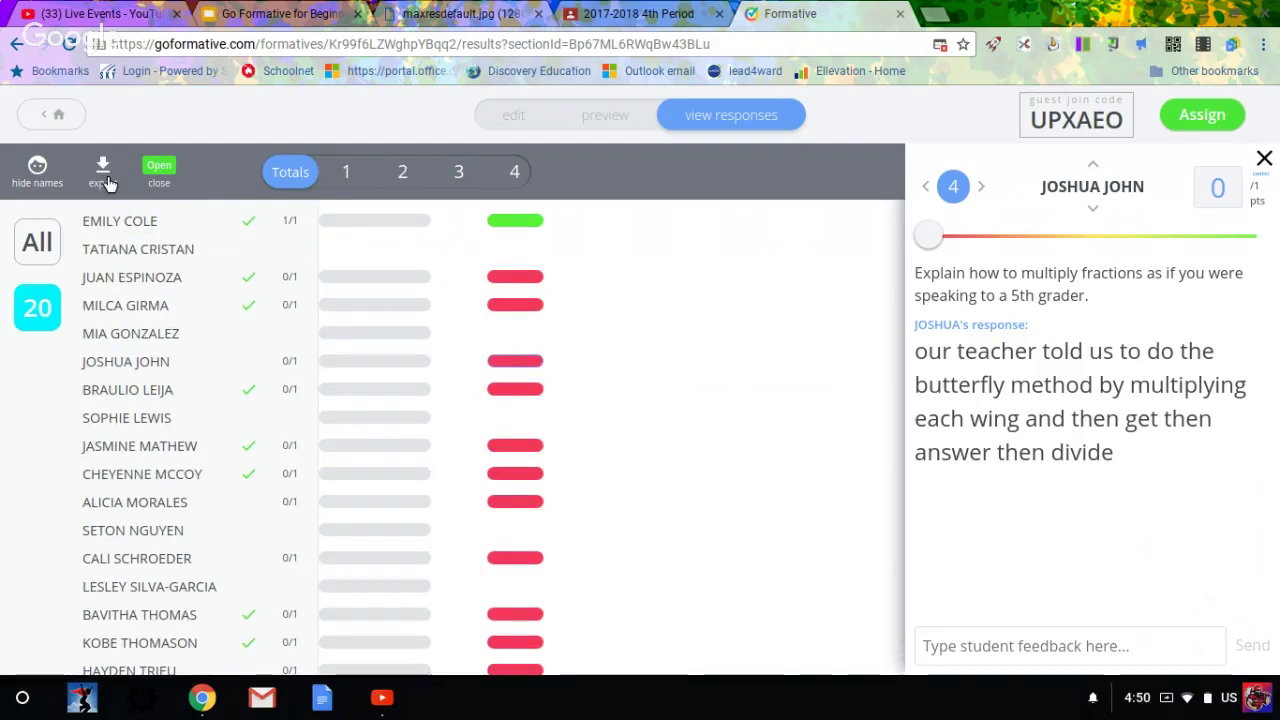
left_click(37, 172)
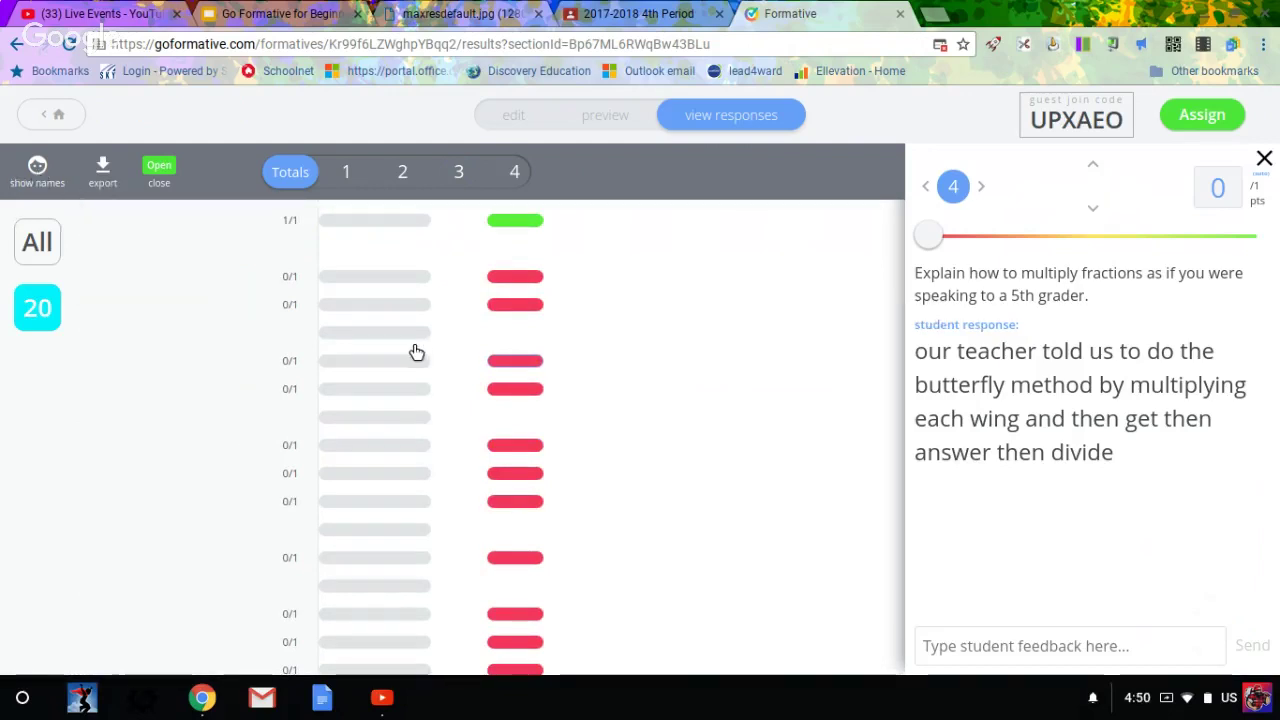
scroll(414, 350, "up", 2)
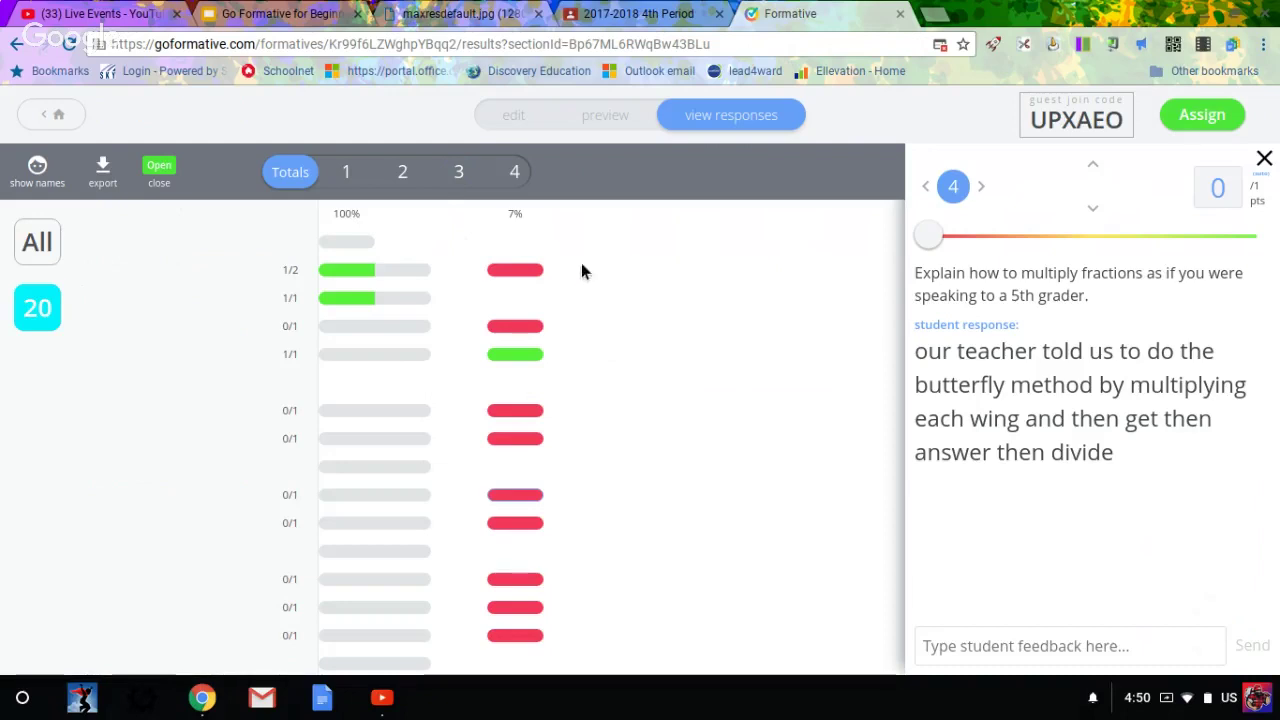
scroll(384, 290, "down", 3)
scroll(454, 400, "down", 2)
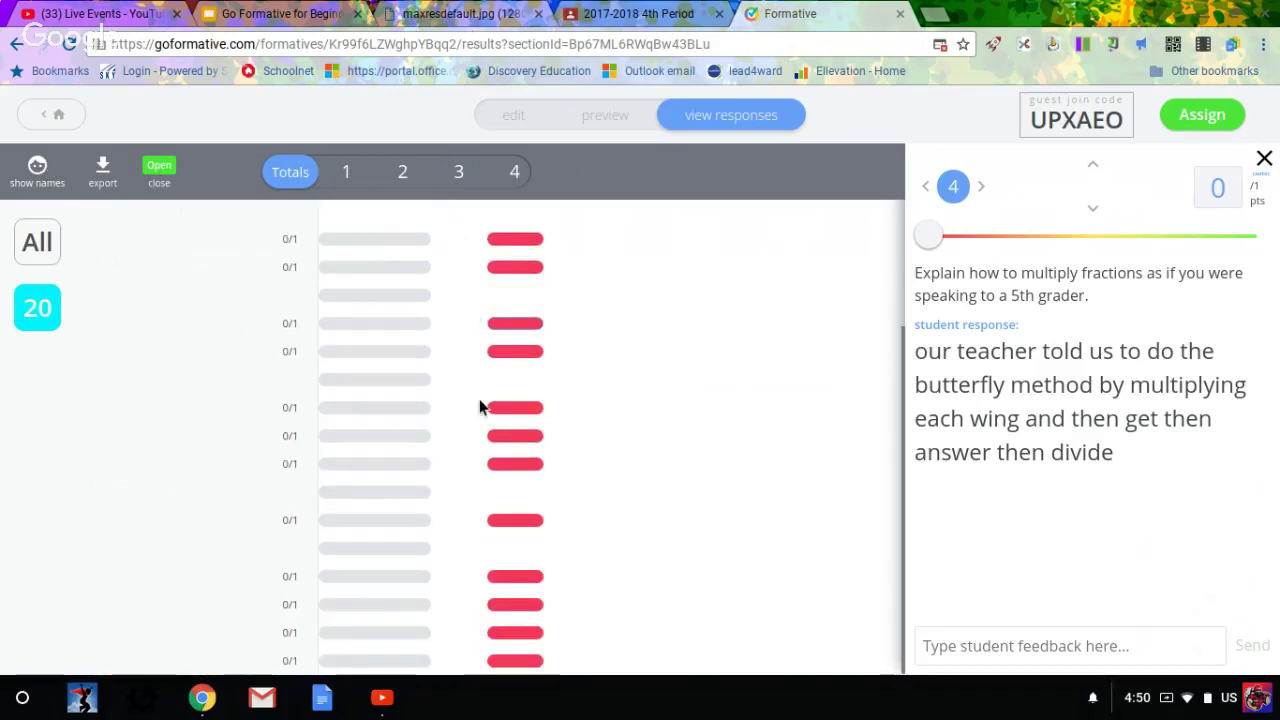
scroll(479, 407, "up", 2)
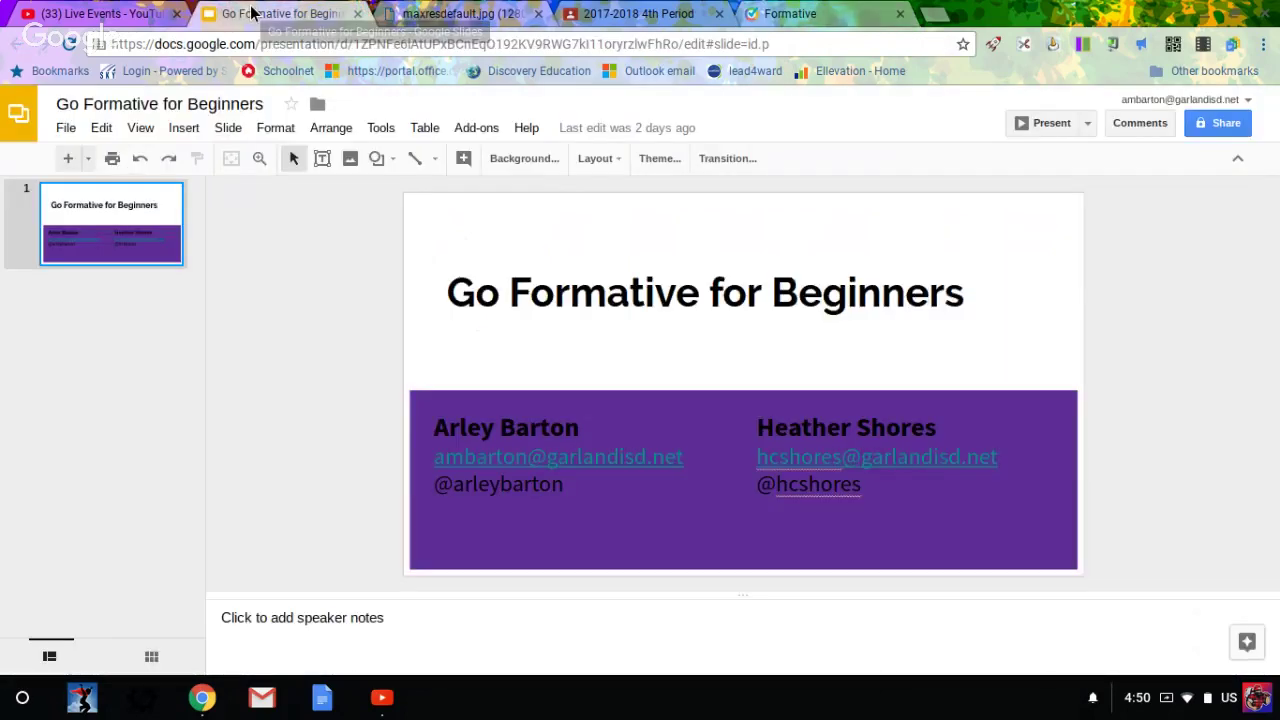
Step: Switch to the Go Formative for Beginners presentation in Google Slides and present it full screen
left_click(1050, 124)
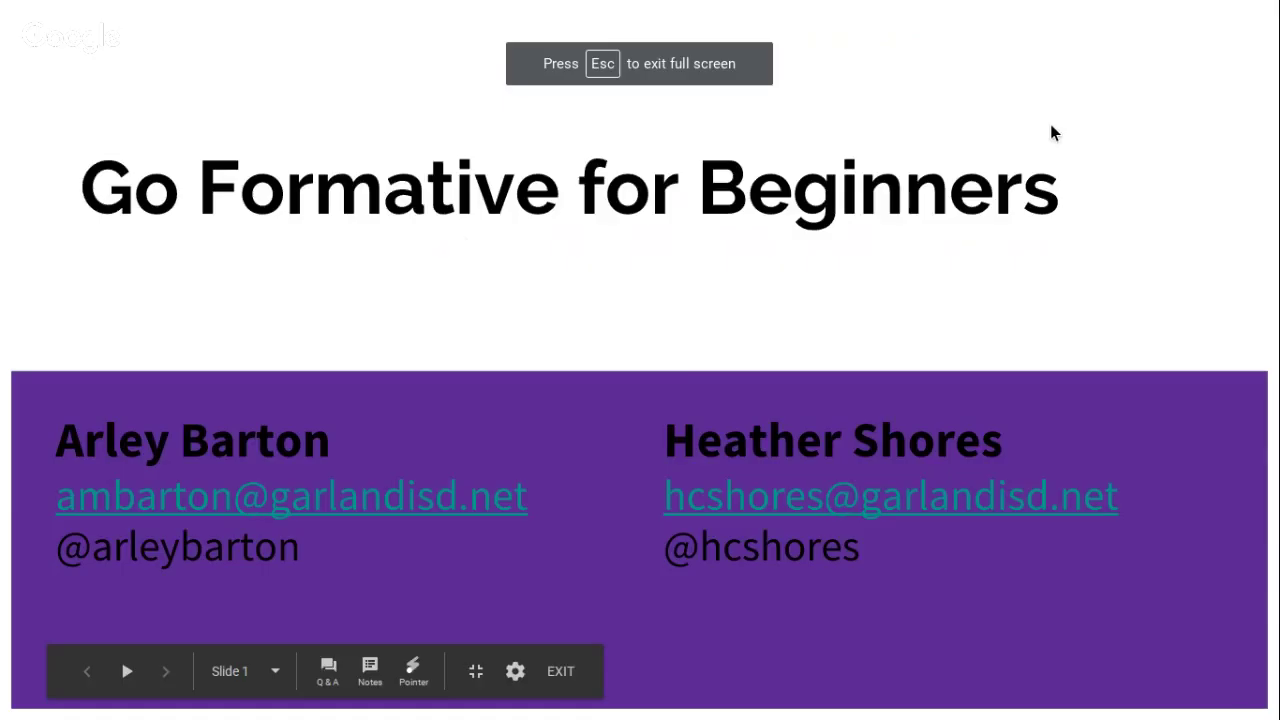